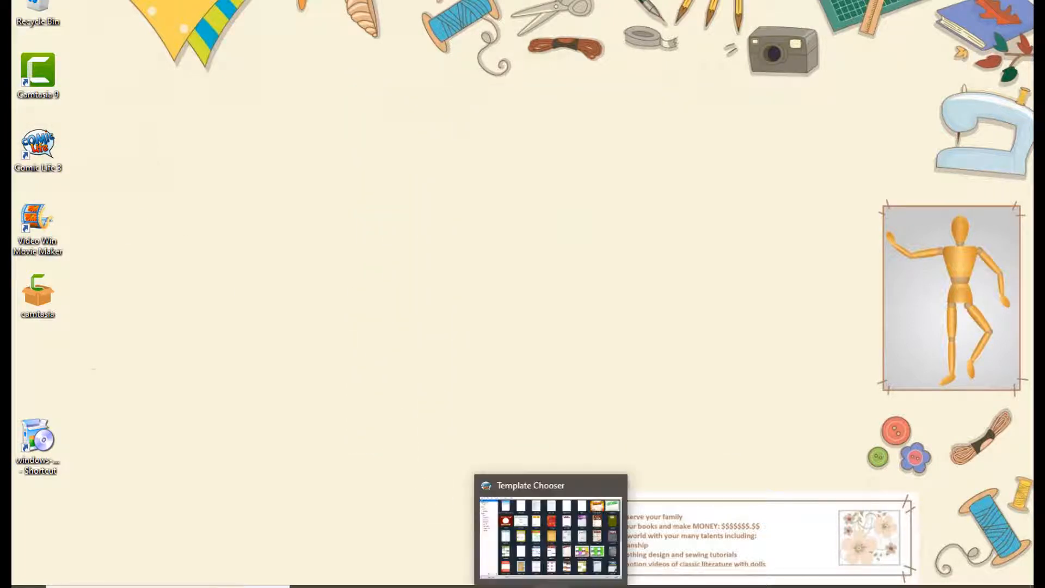
- Restore the Comic Life Template Chooser window from the taskbar
click(551, 586)
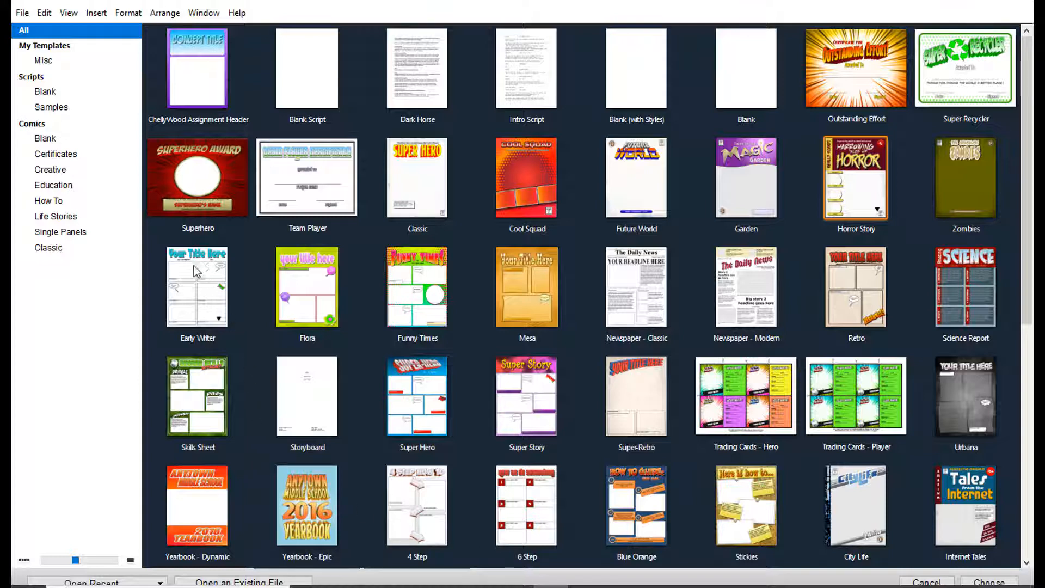
- Start a new comic based on the Early Writer template
click(185, 296)
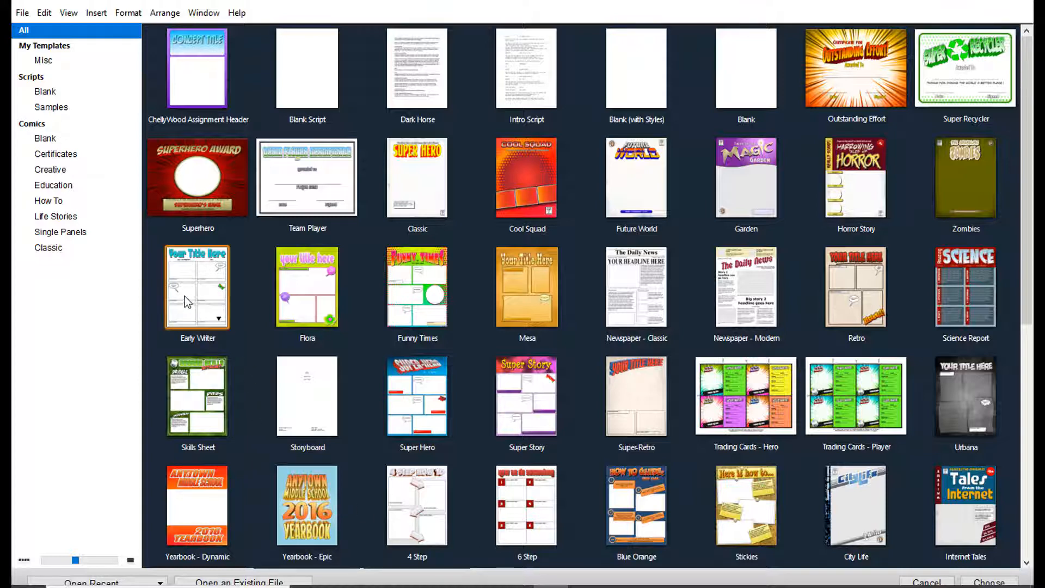
double_click(184, 296)
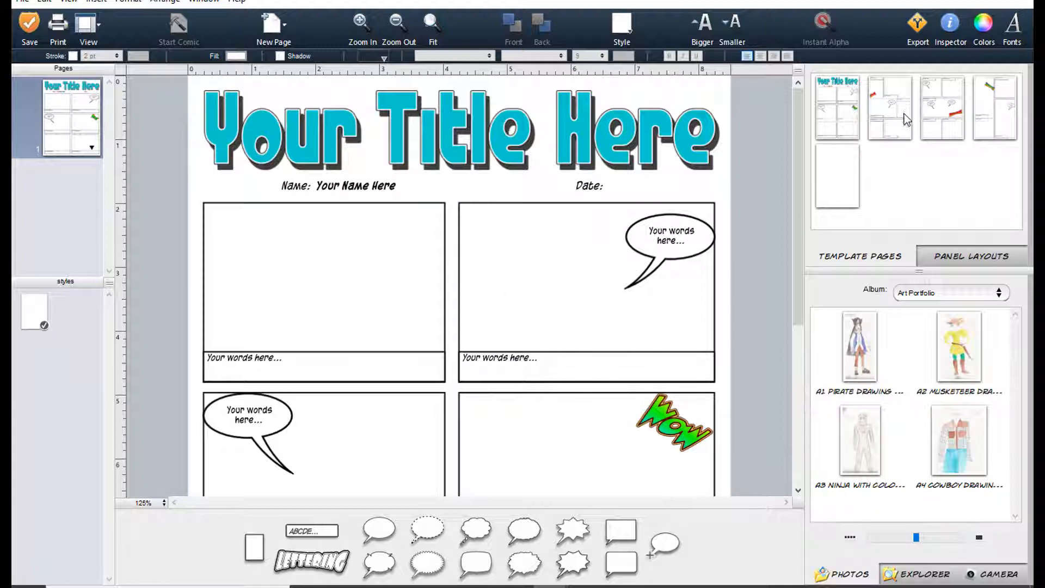
- Add a WHOOSH-layout second page with the pirate drawing in its tall left panel, discarding a trial upper-right copy
drag(992, 121, 547, 326)
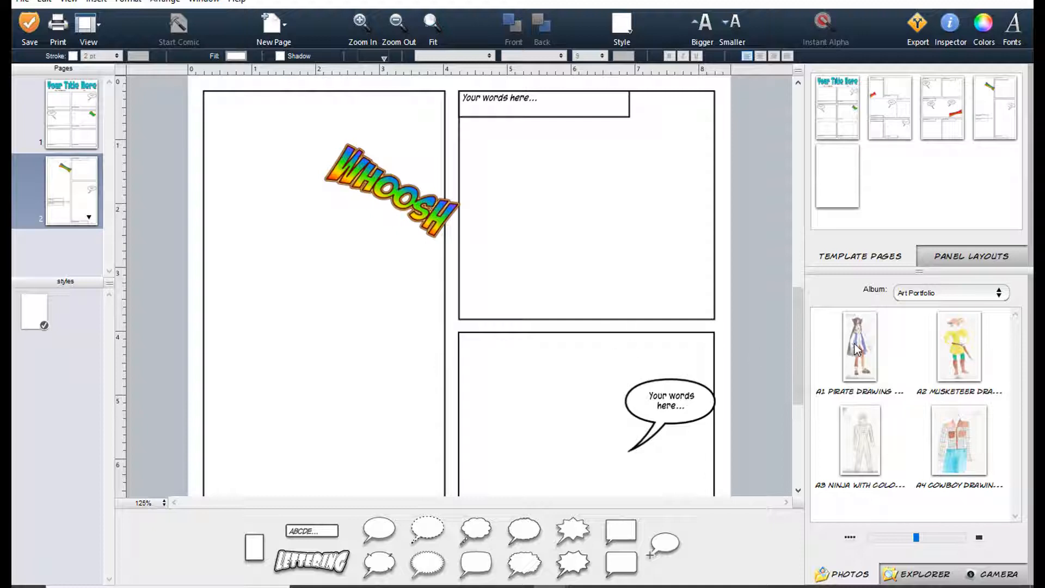
mouse_move(860, 353)
mouse_down()
mouse_move(417, 345)
mouse_move(387, 356)
mouse_up()
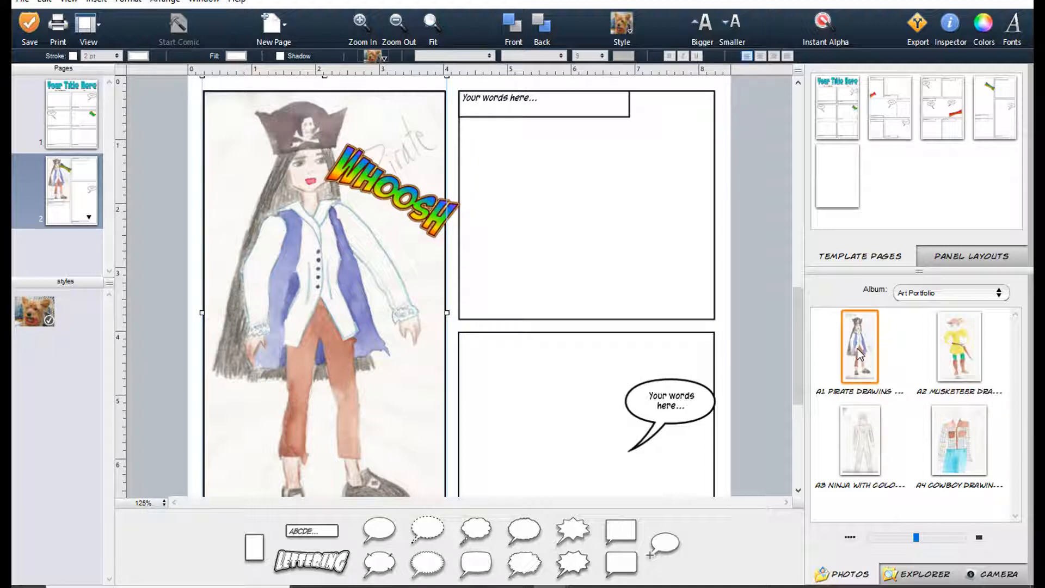
mouse_move(859, 352)
mouse_down()
mouse_move(660, 310)
mouse_move(570, 221)
mouse_move(576, 310)
mouse_up()
drag(575, 235, 575, 273)
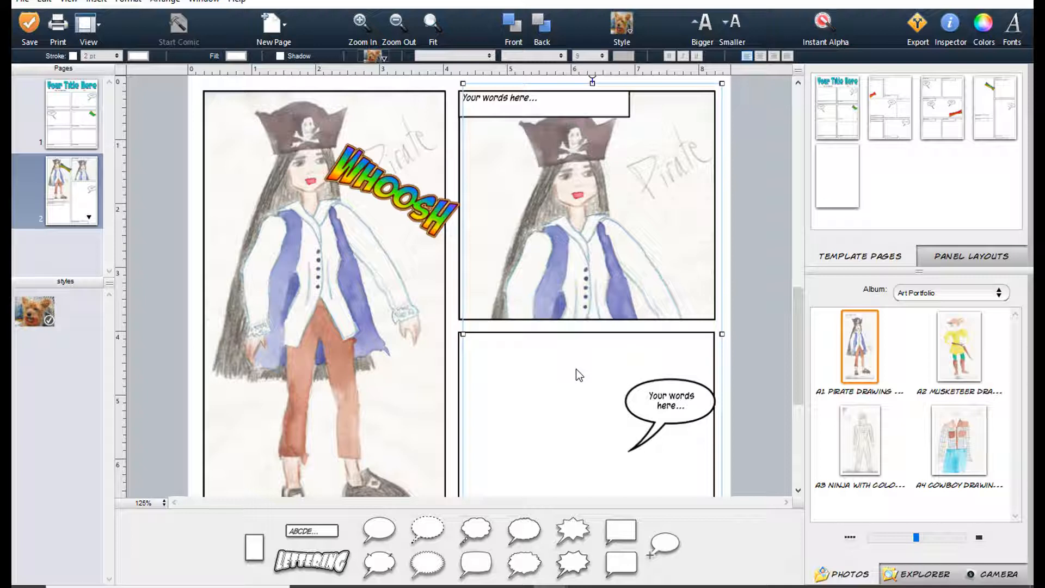
key(Delete)
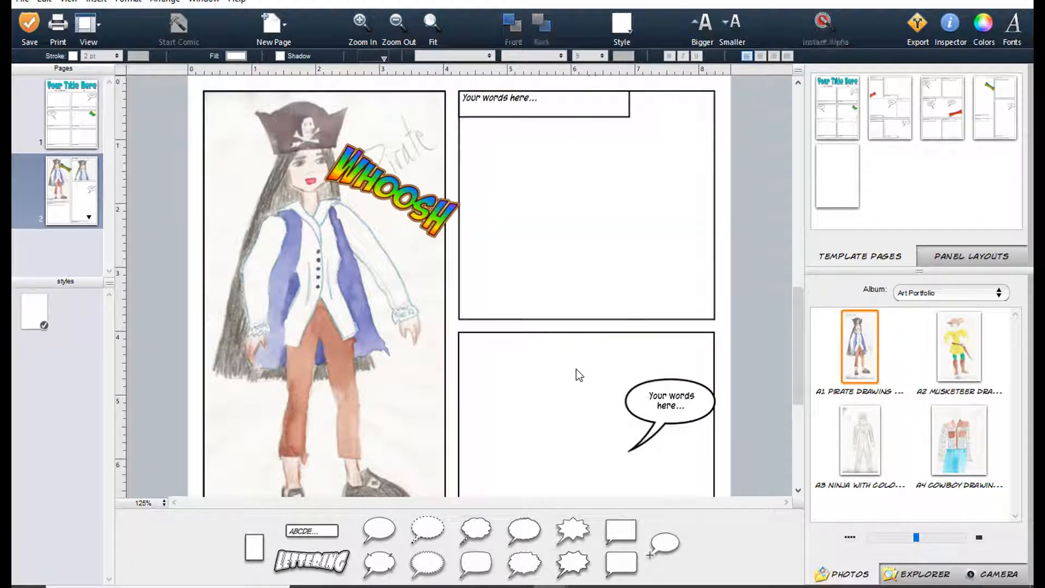
- Select the lower-right panel of page 2 and drag within it
click(552, 384)
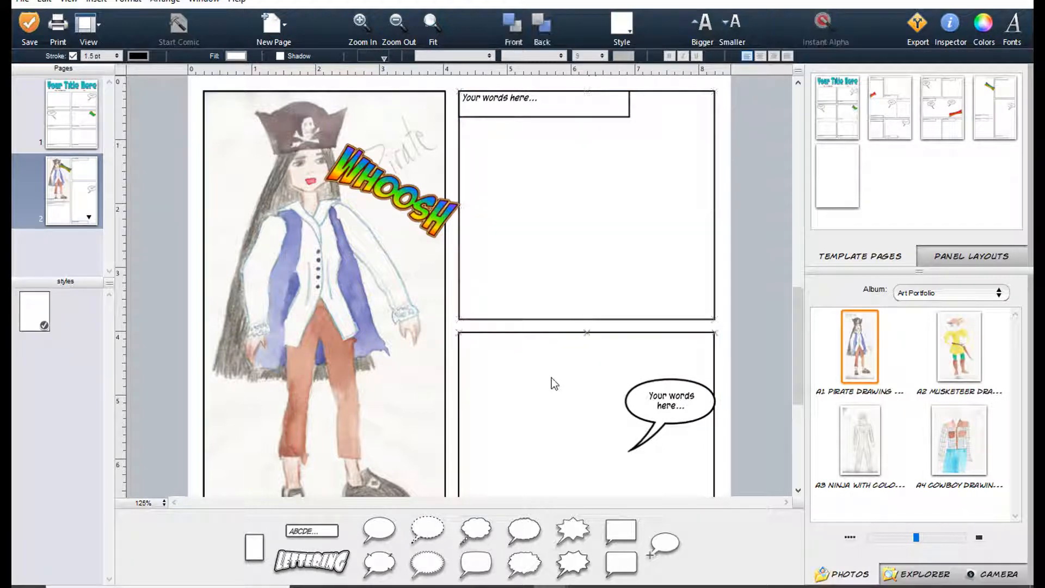
key(Escape)
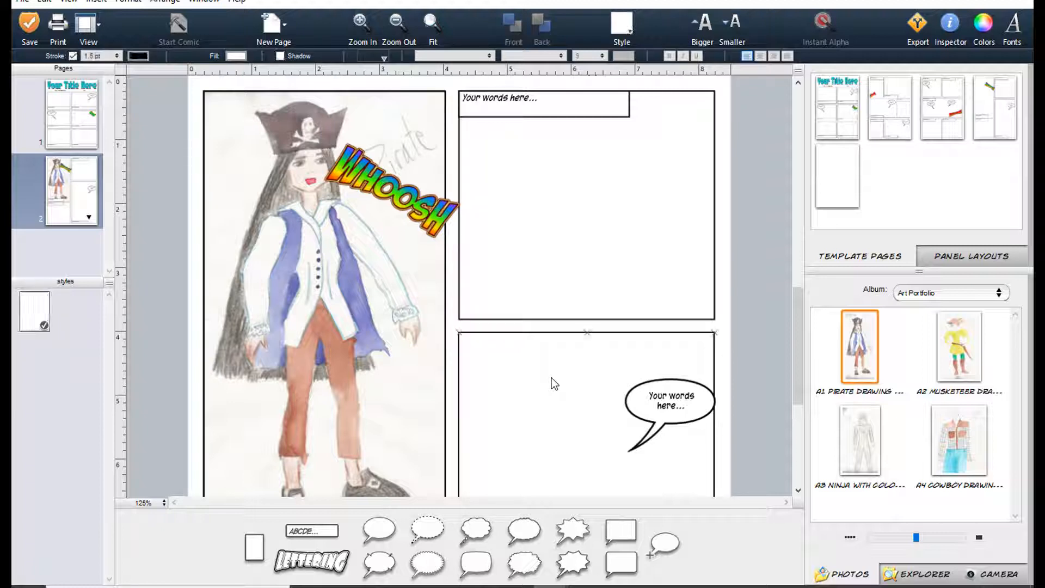
click(511, 383)
mouse_move(461, 335)
mouse_down()
mouse_move(488, 410)
mouse_move(496, 392)
mouse_up()
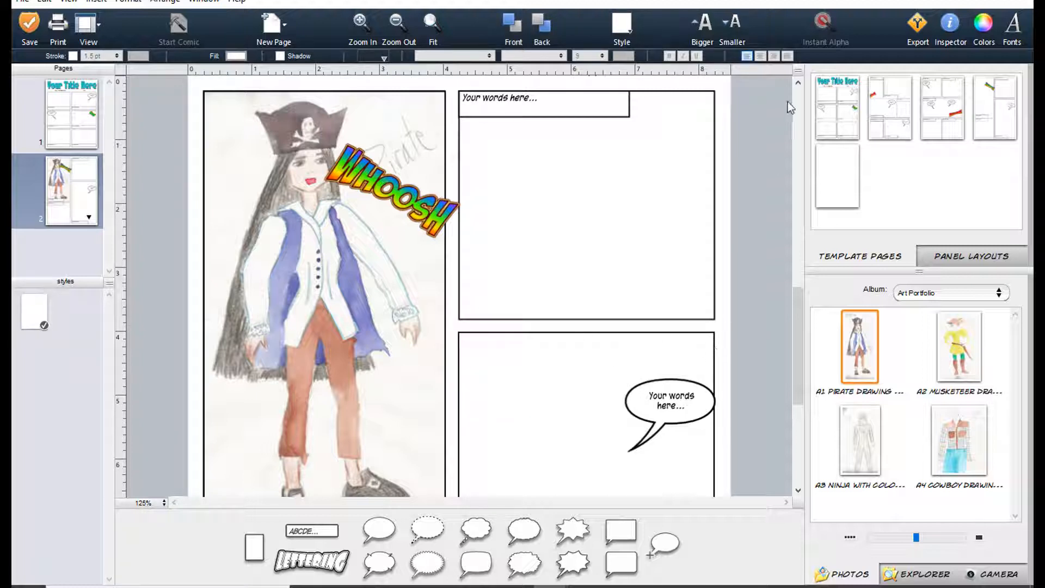
- Close the Early Writer comic without saving and start a new comic from Retro
click(1021, 1)
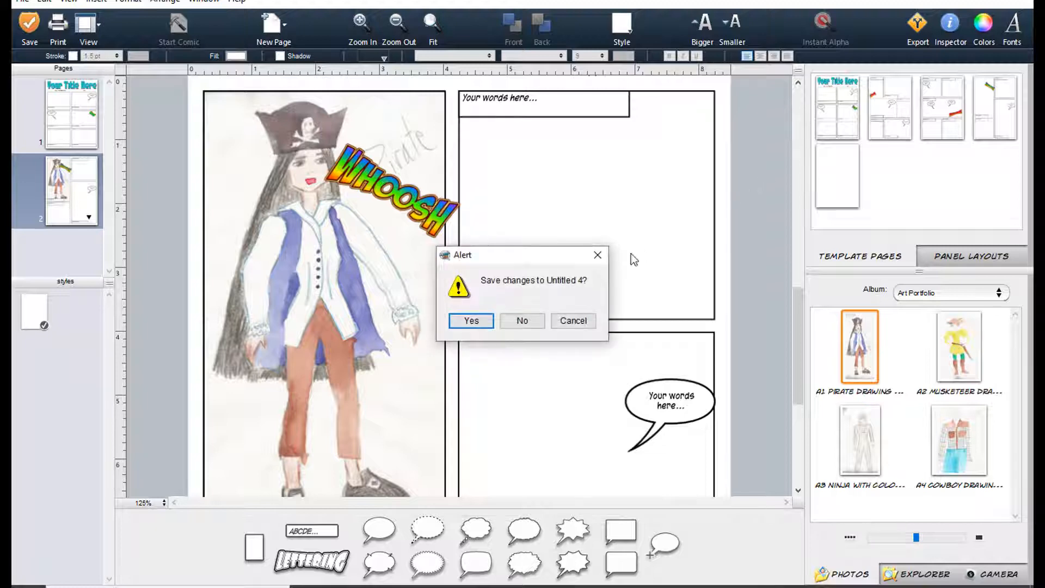
click(531, 321)
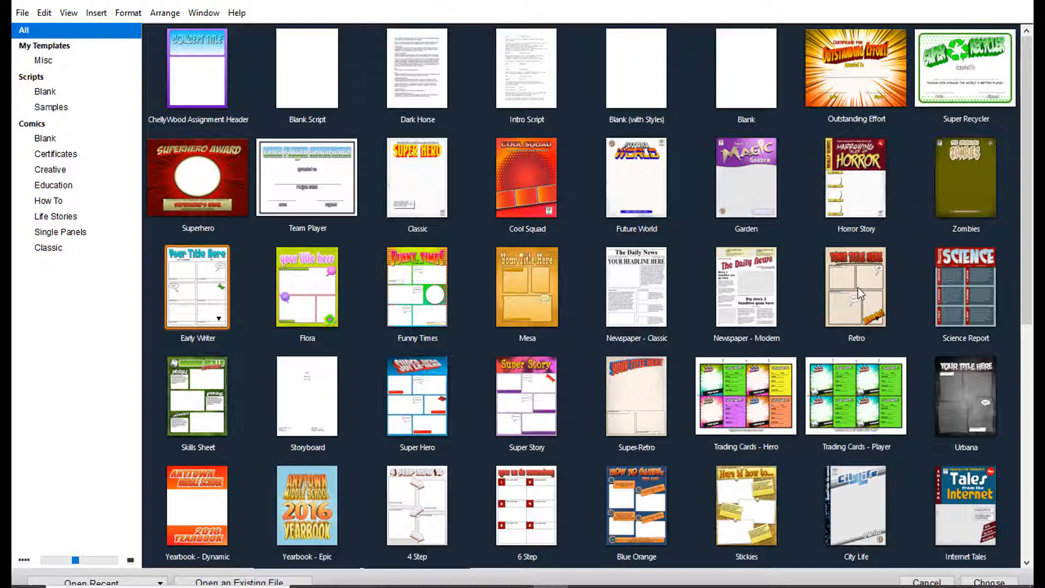
click(847, 279)
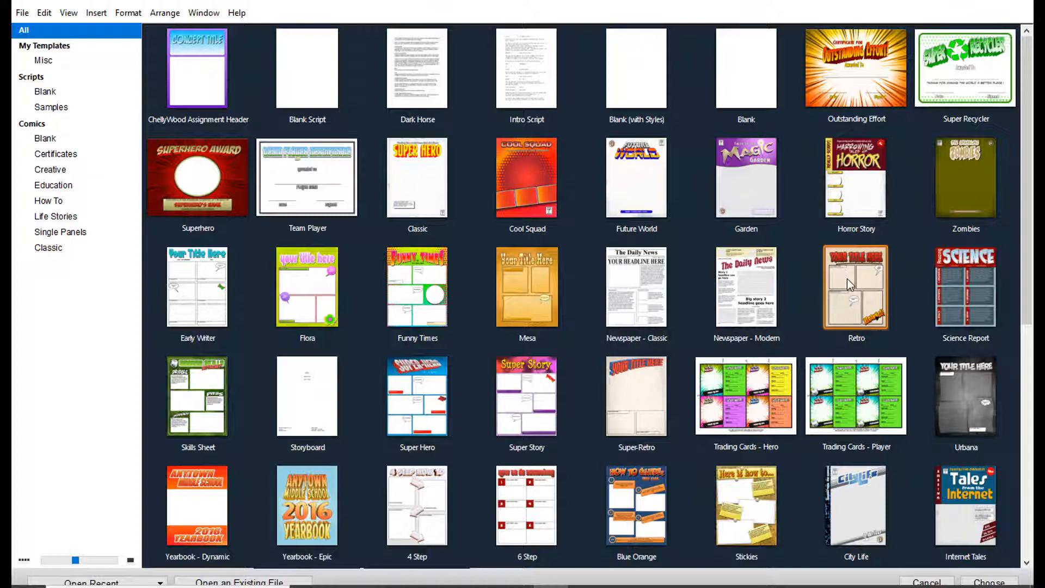
double_click(847, 279)
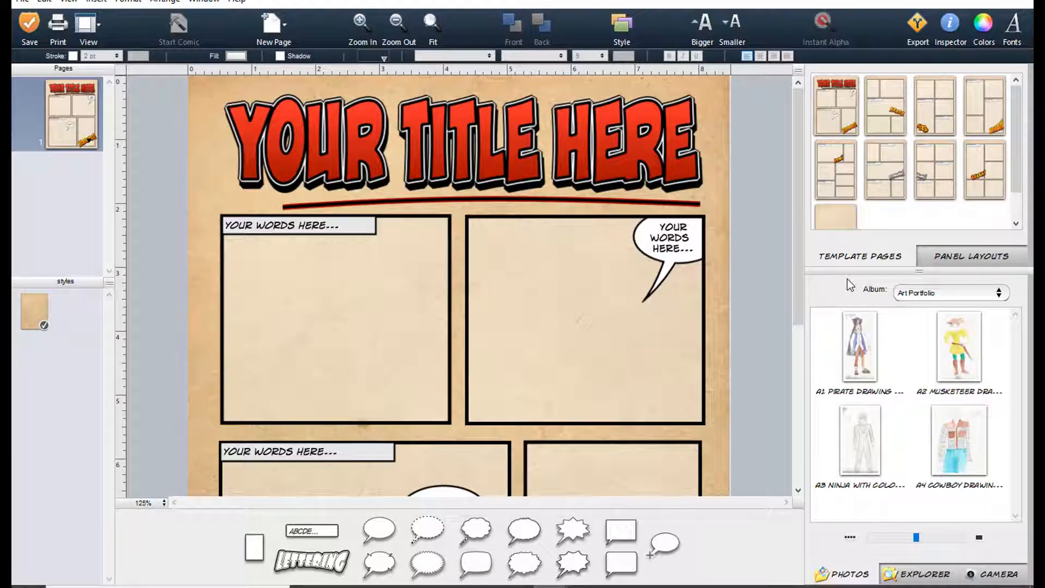
- Delete the Retro page's lower-left panel and its leftover caption box
click(340, 320)
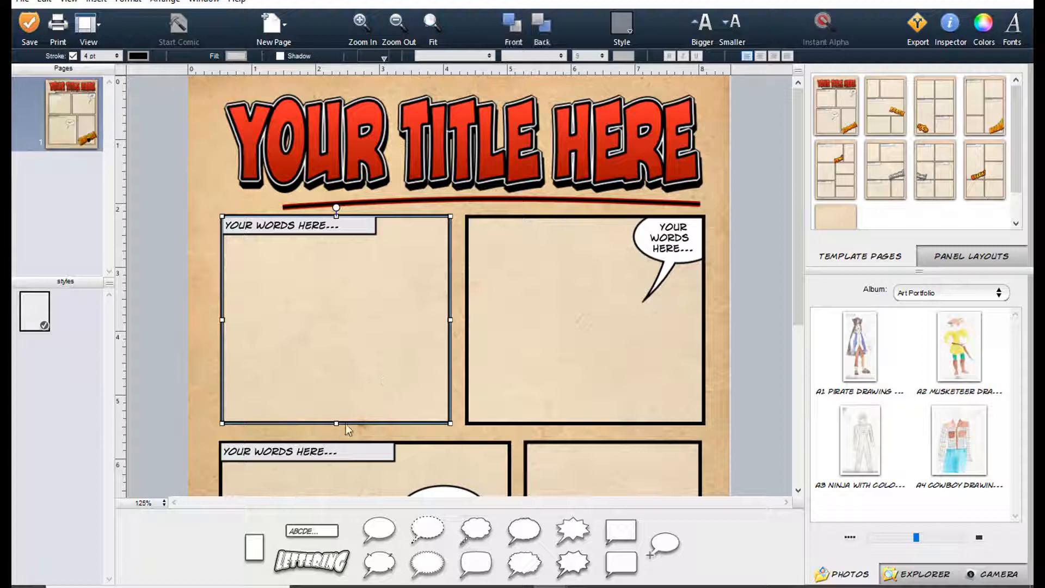
click(453, 459)
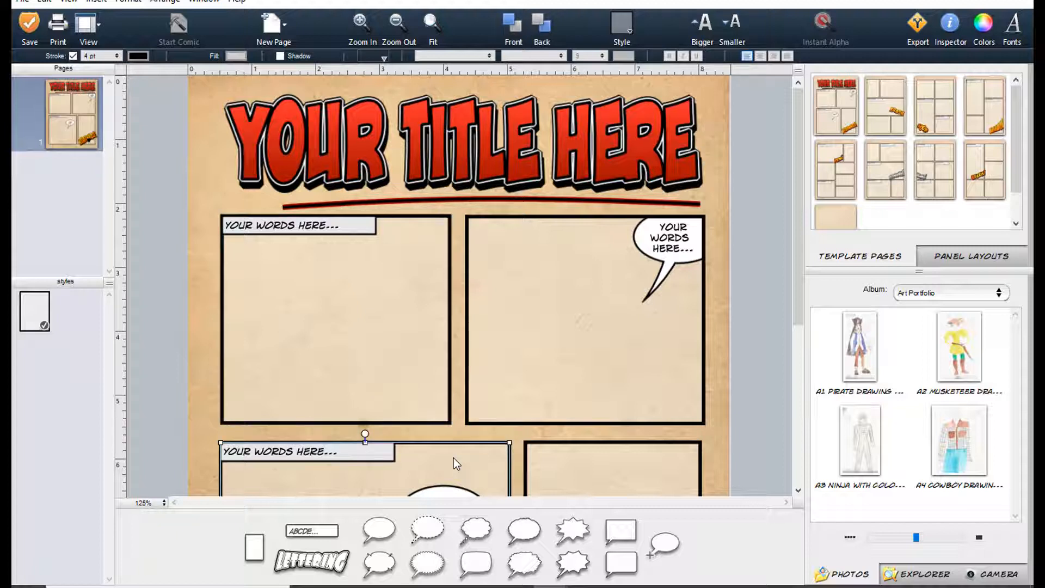
key(Delete)
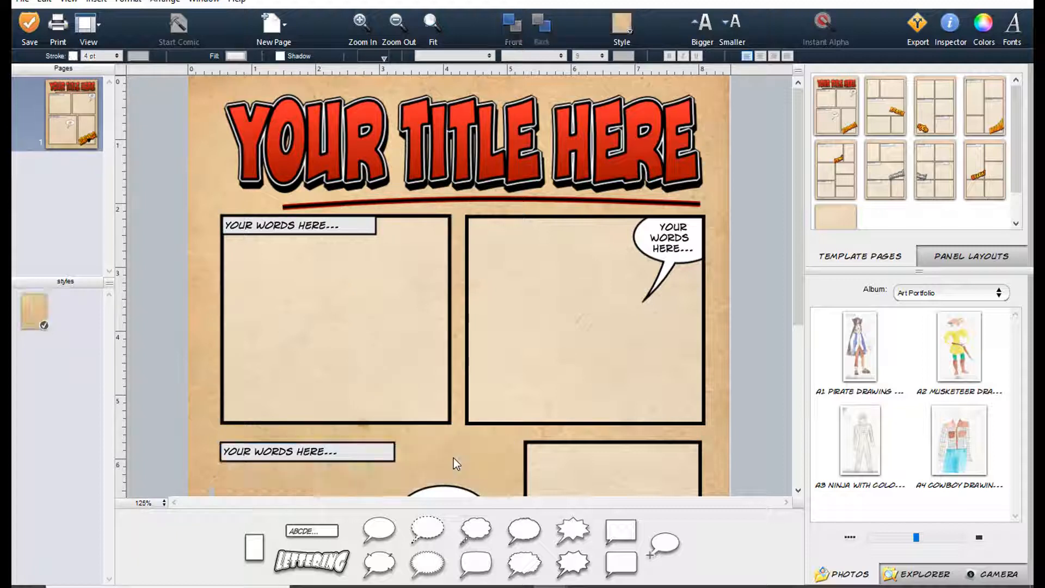
click(359, 453)
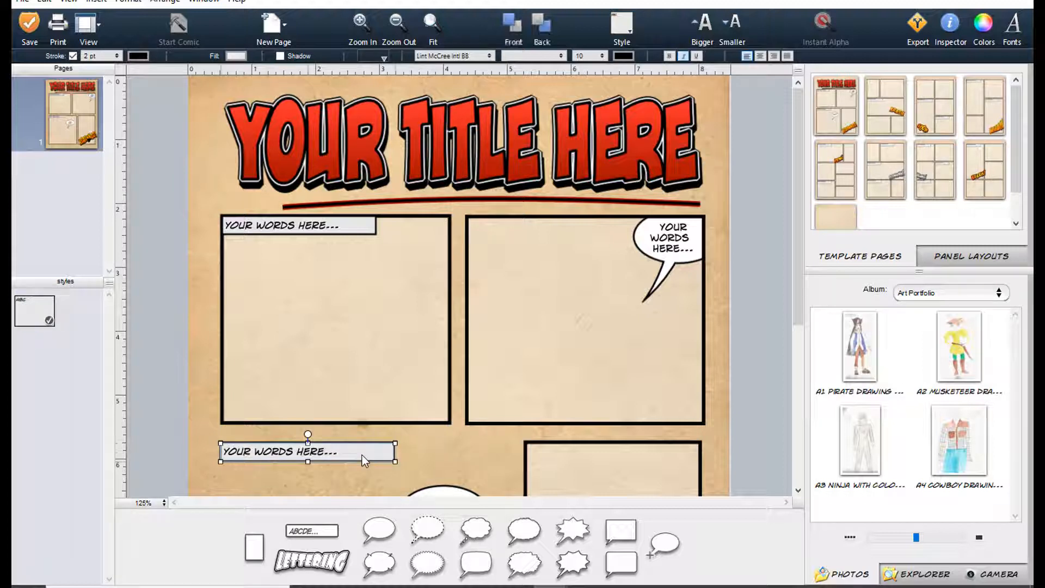
key(Delete)
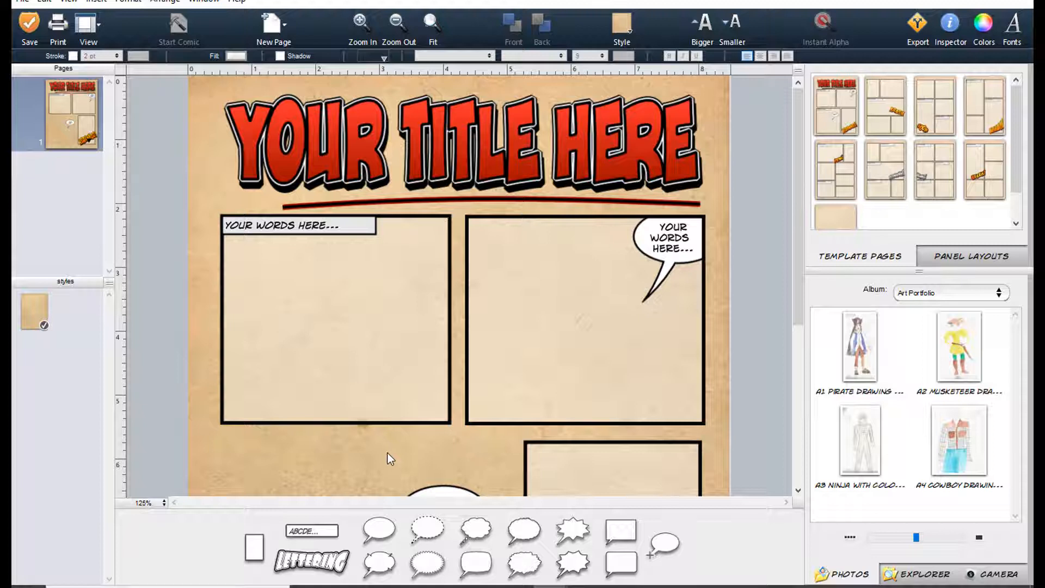
- Shift the lower speech bubble right and stretch the top-left panel to about 3.567 × 7.727 in
scroll(415, 443, down, 2)
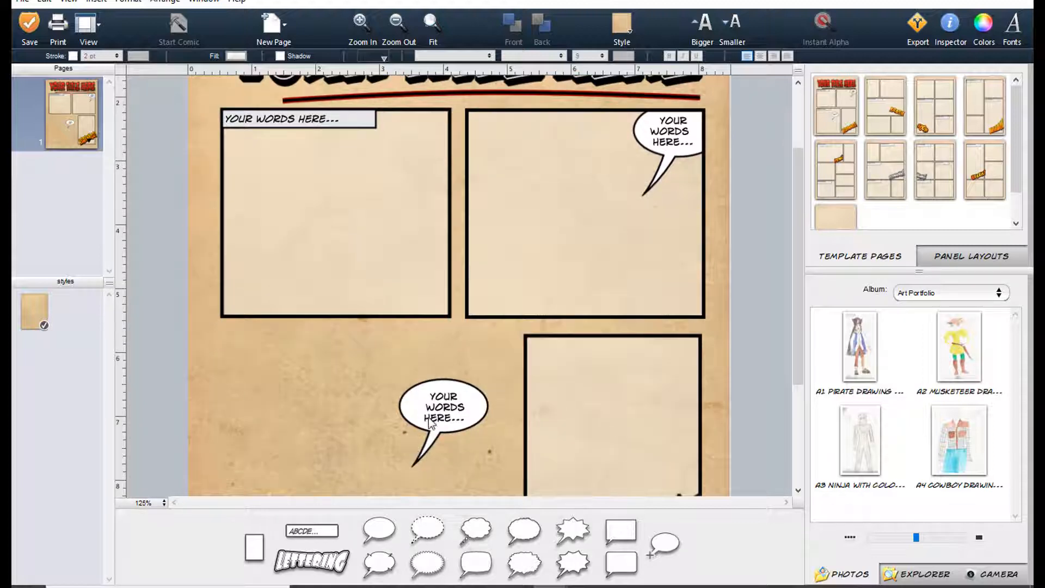
drag(443, 385, 495, 421)
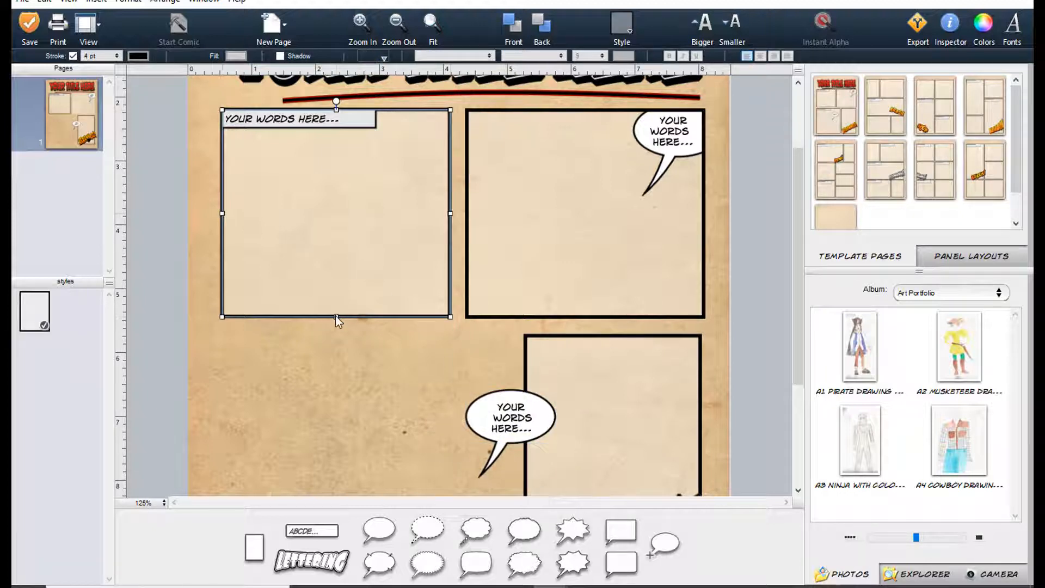
drag(336, 317, 354, 475)
scroll(465, 429, down, 2)
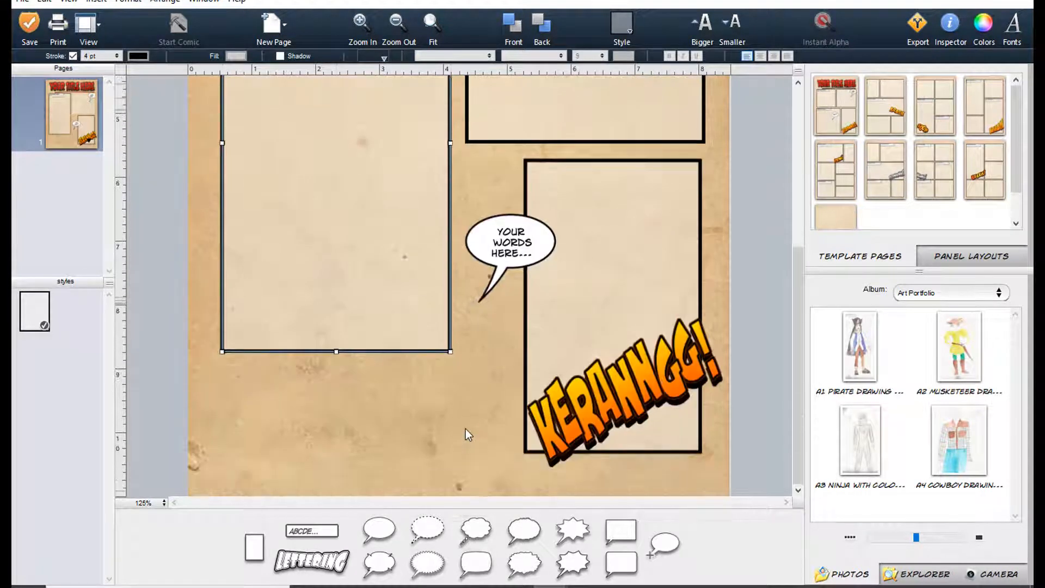
drag(340, 351, 331, 471)
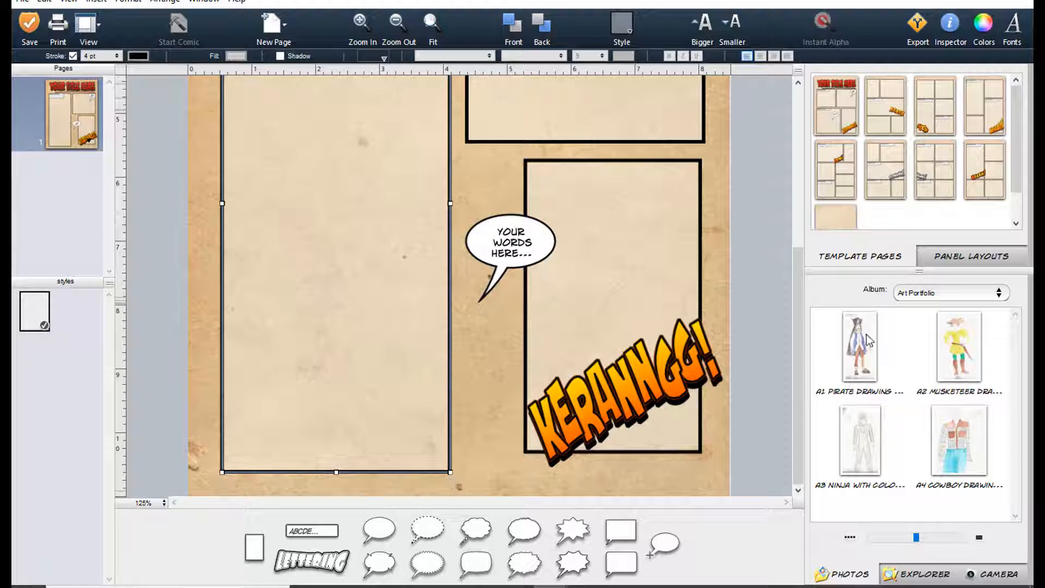
- Place the A1 Pirate Drawing in the tall panel, caption it 'ONCE UPON A TIME...', and raise the speech bubble
mouse_move(869, 340)
mouse_down()
mouse_move(332, 226)
mouse_move(377, 348)
mouse_up()
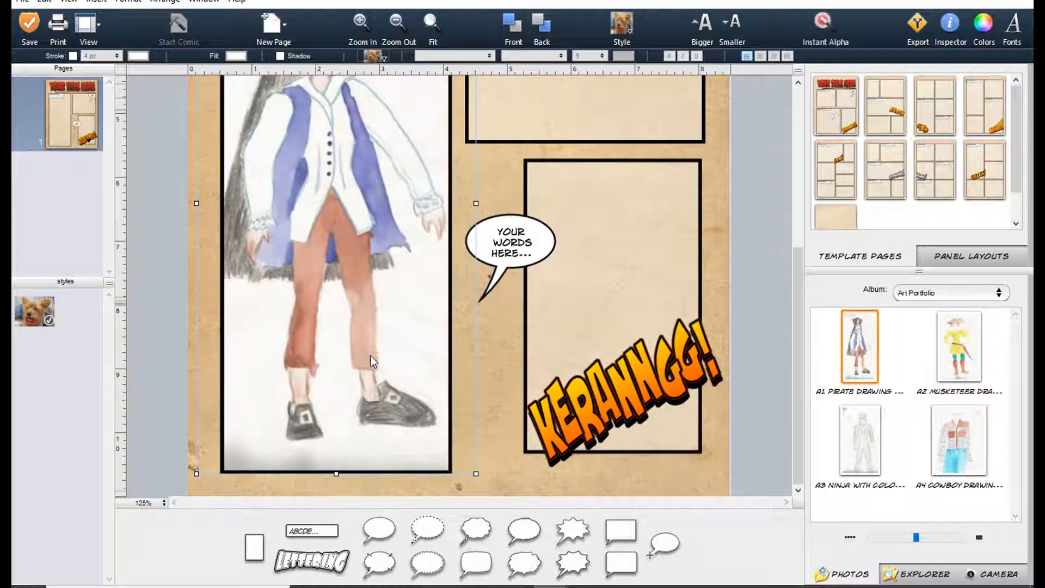
scroll(367, 355, up, 5)
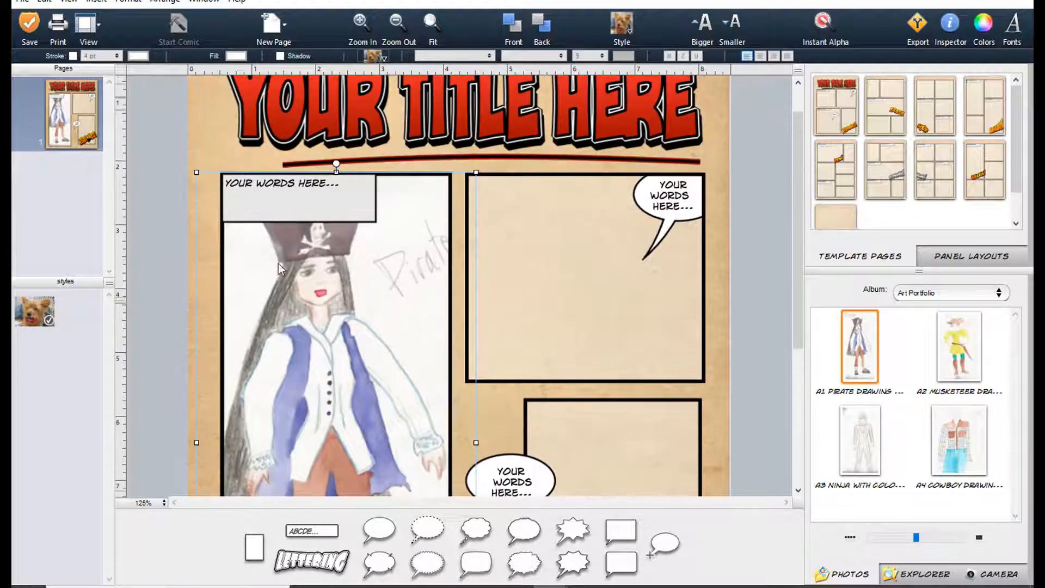
click(307, 190)
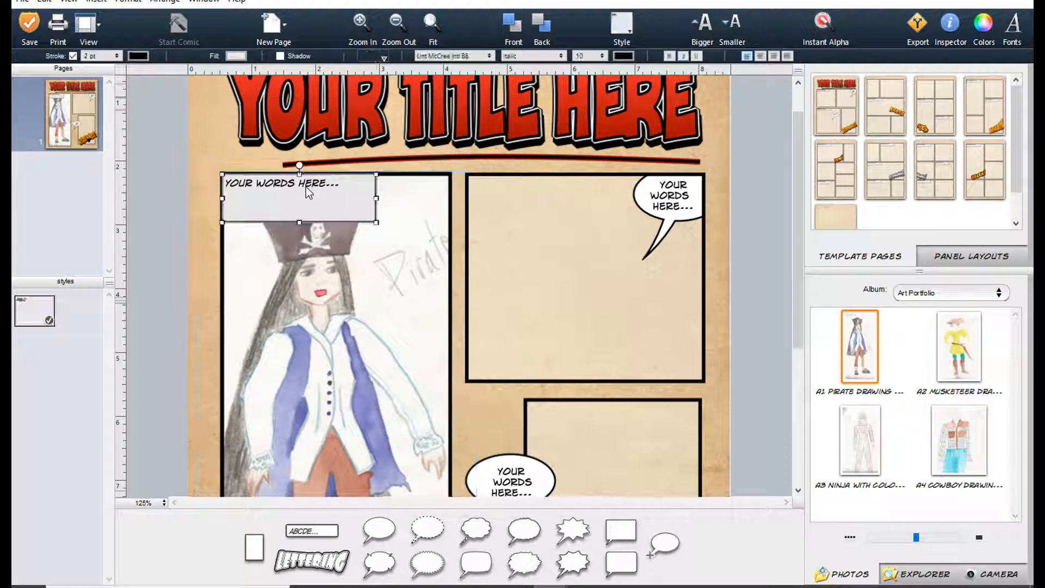
double_click(315, 187)
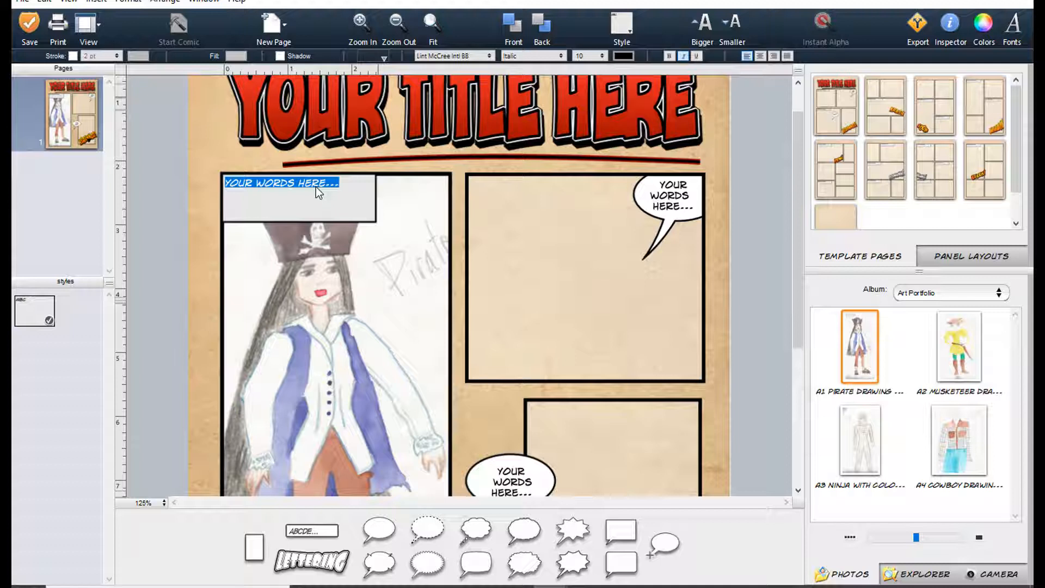
text(ONCE UPON A )
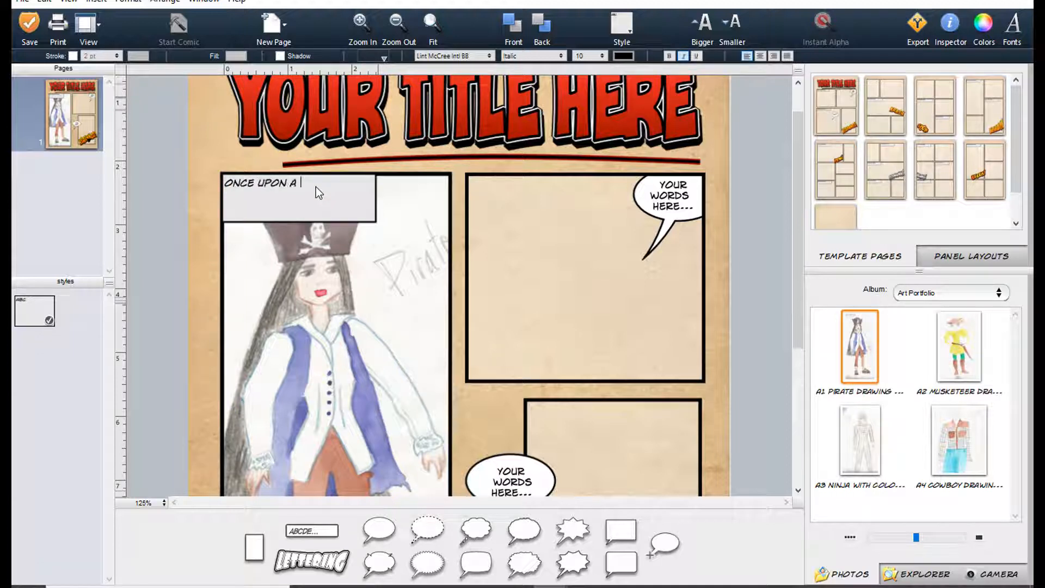
text(TIME...)
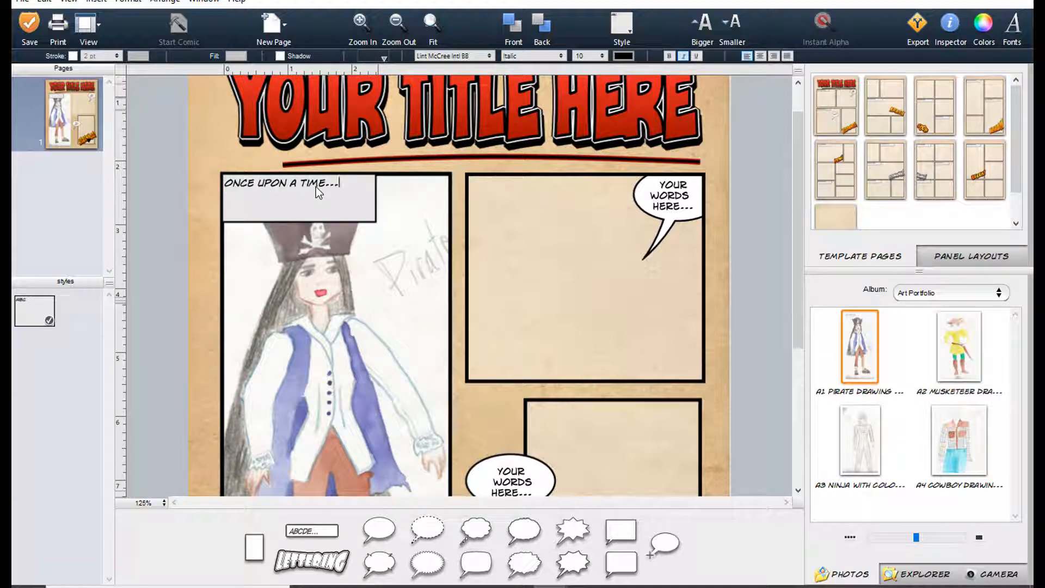
click(483, 477)
drag(484, 478, 452, 387)
- Add a speech balloon beside the pirate reading 'HELLO, MY NAME IS CAPTAIN FLINT.'
drag(409, 295, 414, 240)
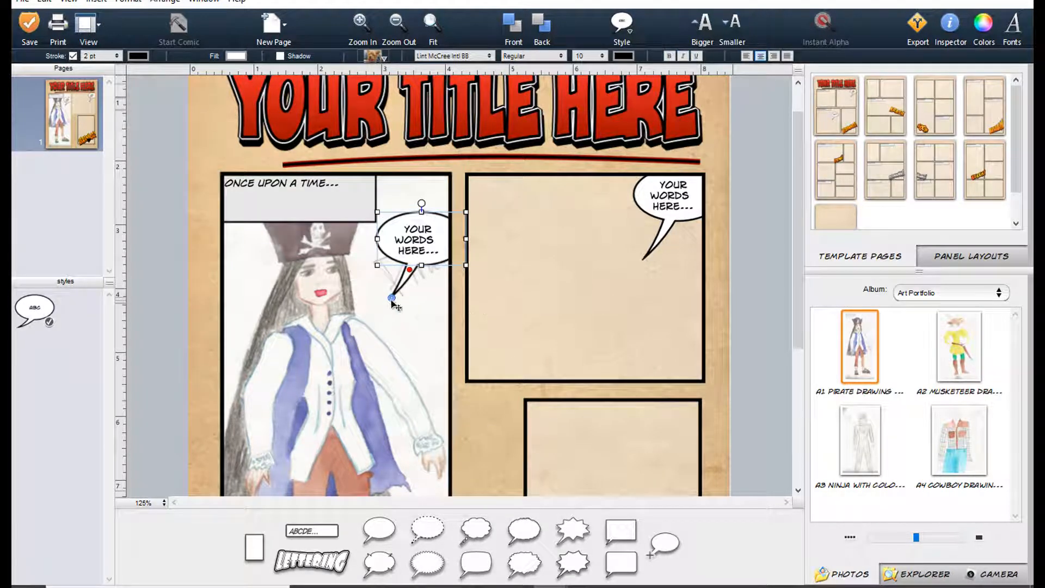
drag(391, 296, 356, 288)
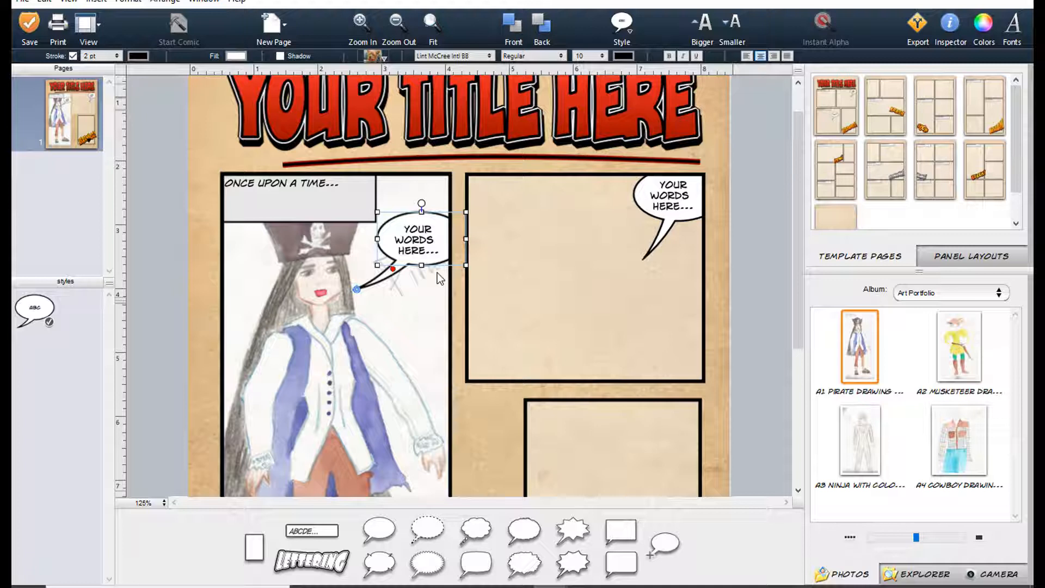
key(Delete)
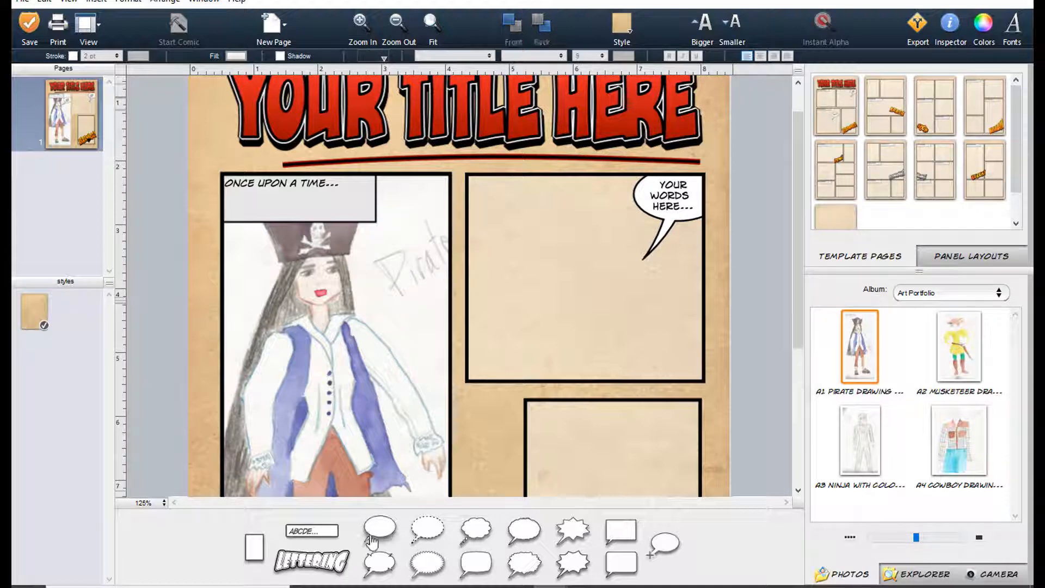
drag(377, 526, 381, 215)
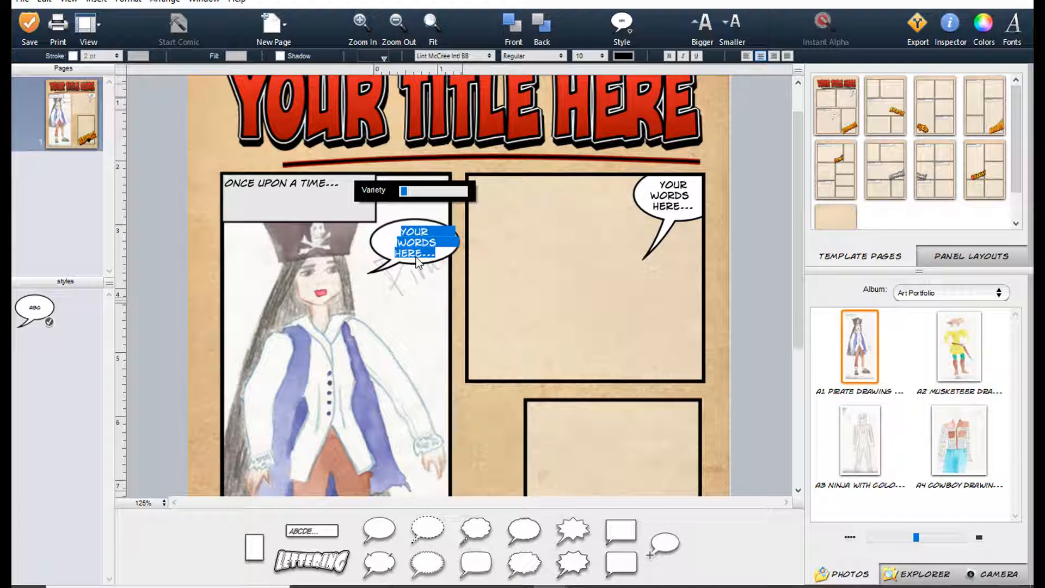
text(HE)
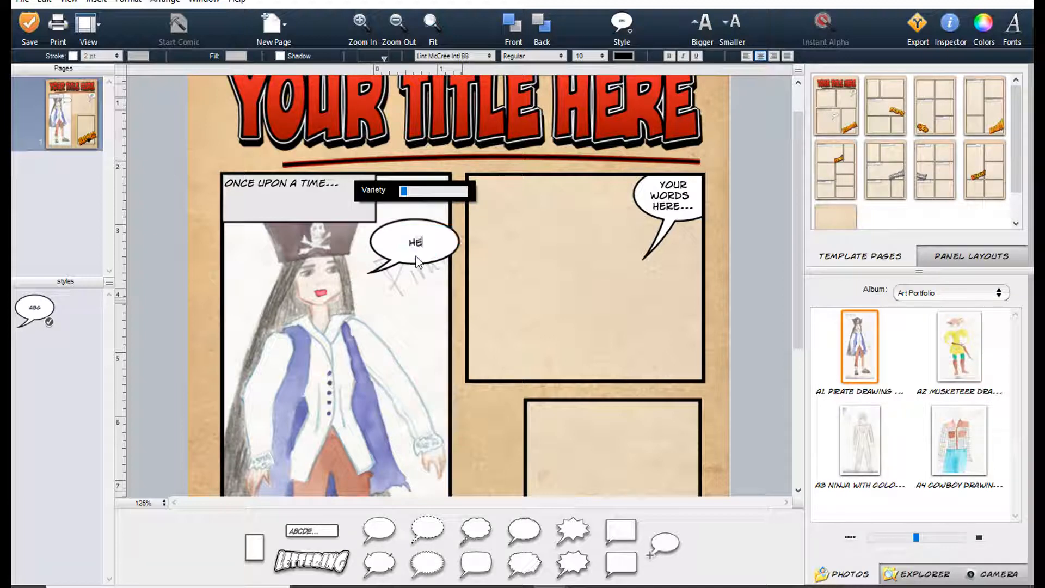
text(LLO, MY NAME IS CAPT)
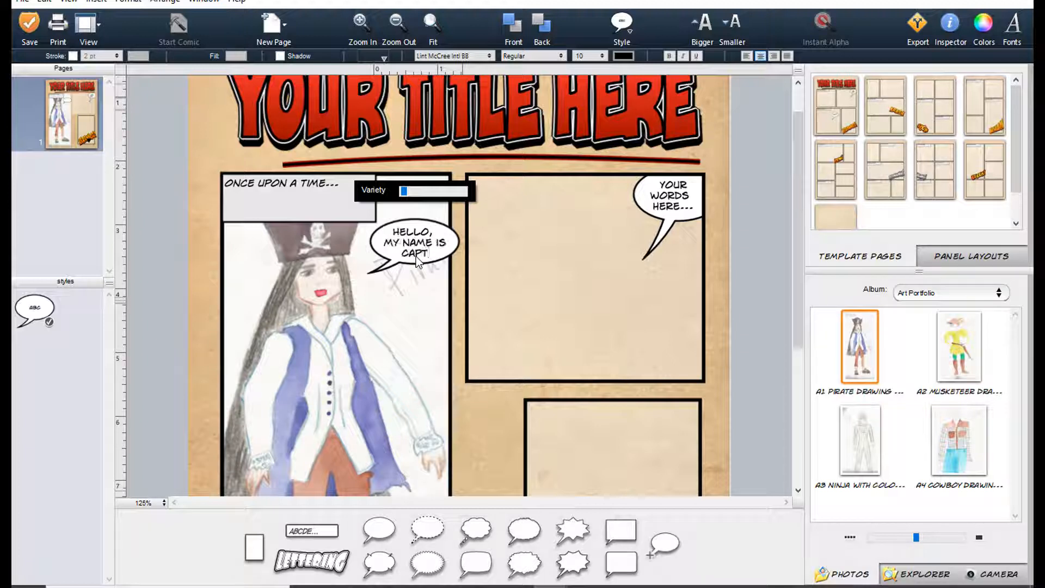
text(AIN FLINT.)
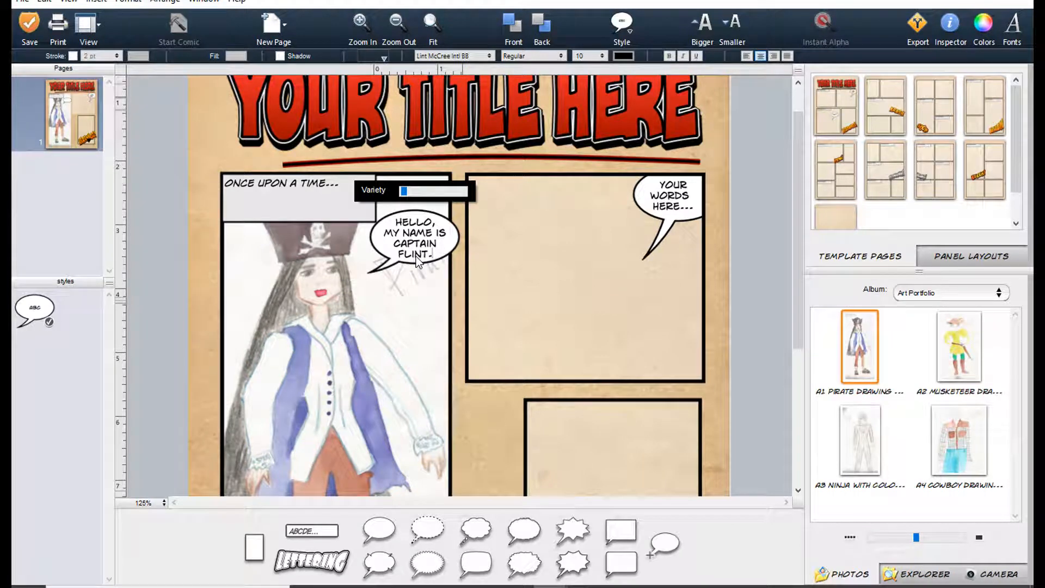
click(509, 300)
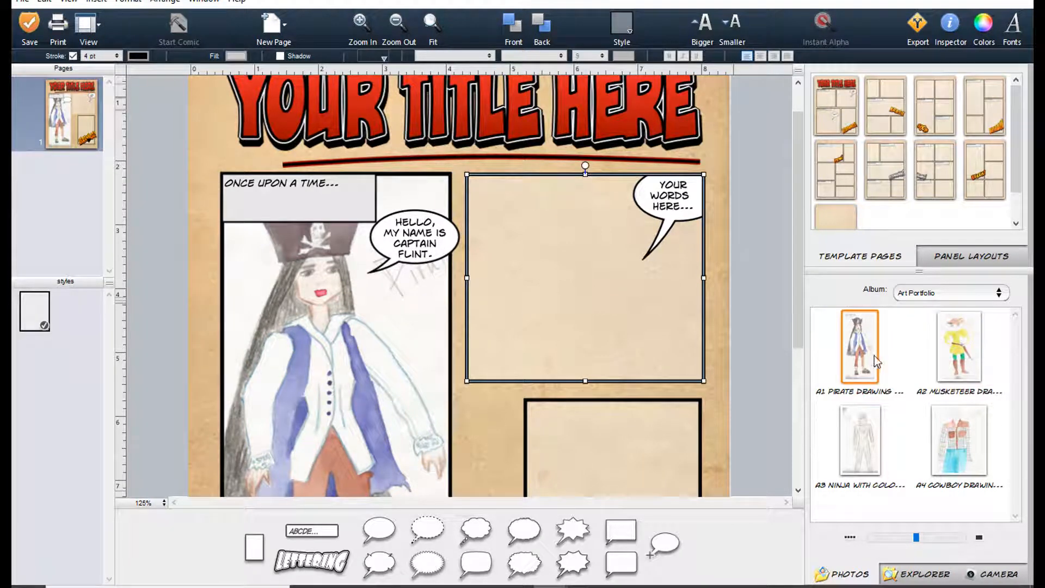
- Drop the A1 Pirate Drawing into the top-right panel, framed on her hat and face
mouse_move(876, 361)
mouse_down()
mouse_move(800, 375)
mouse_move(599, 338)
mouse_move(590, 327)
mouse_move(598, 394)
mouse_up()
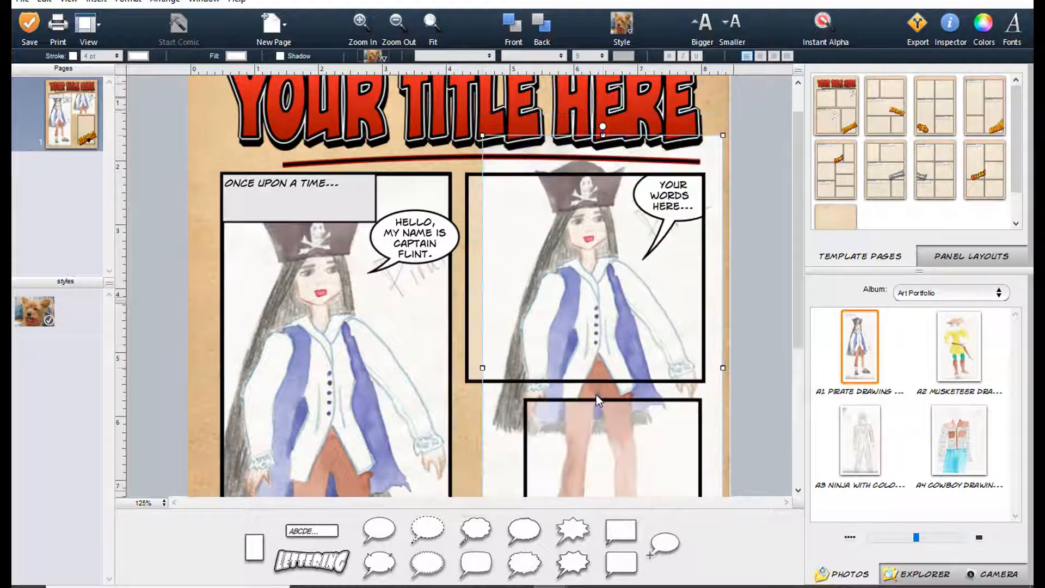
mouse_move(580, 280)
mouse_down()
mouse_move(547, 292)
mouse_move(564, 299)
mouse_move(563, 325)
mouse_move(564, 279)
mouse_up()
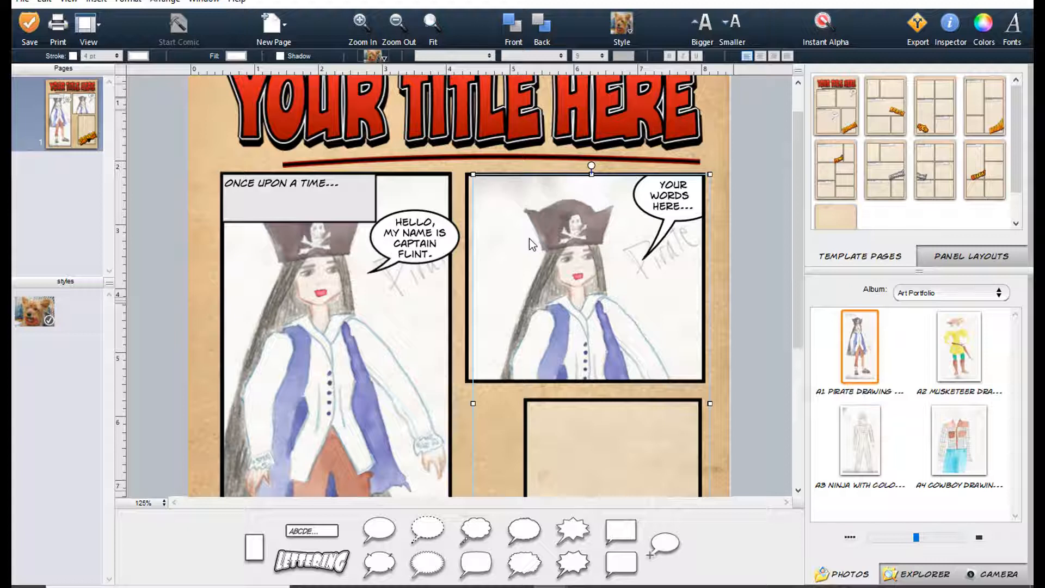
drag(528, 238, 526, 240)
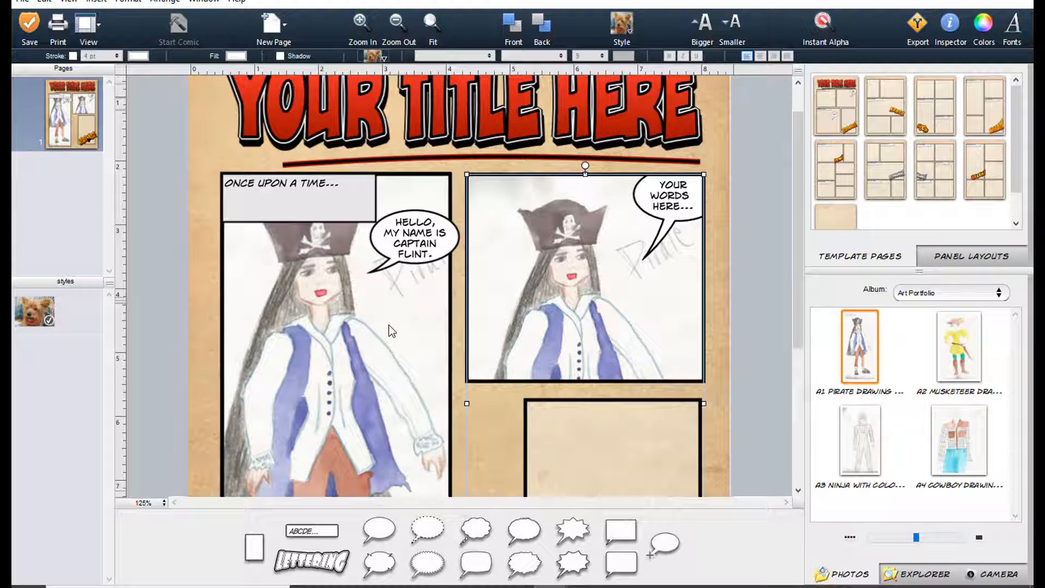
scroll(389, 325, down, 5)
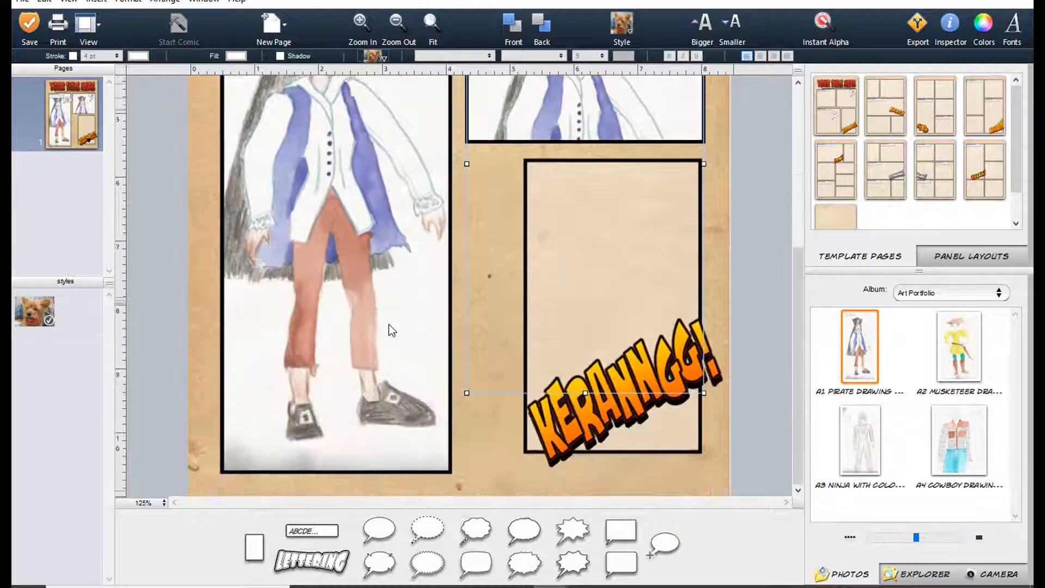
- Fill the lower-right panel with the A4 Cowboy Drawing, leaving the KERANNGG! lettering unchanged
mouse_move(959, 420)
mouse_down()
mouse_move(742, 350)
mouse_move(610, 260)
mouse_up()
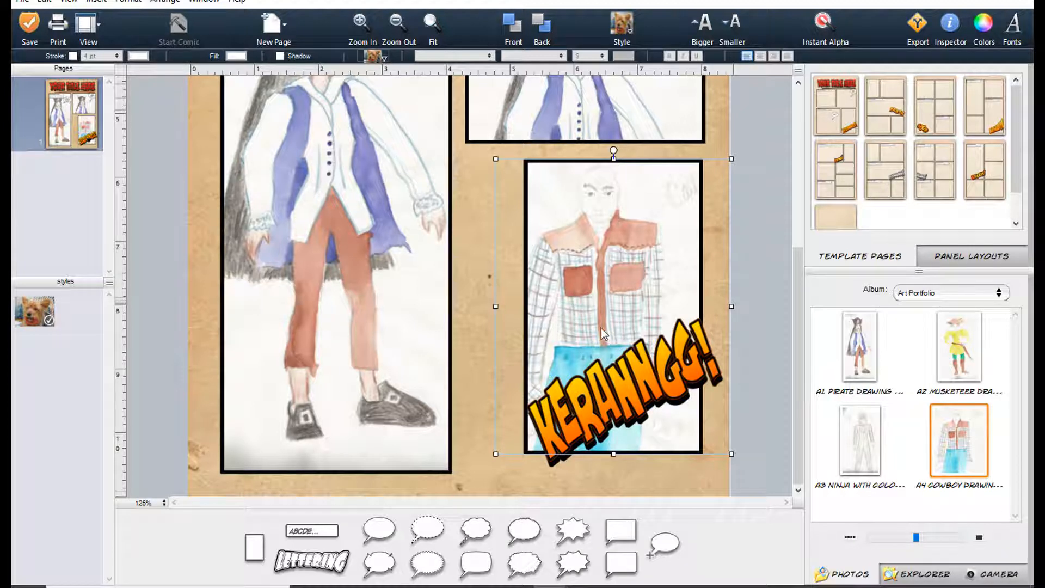
double_click(586, 401)
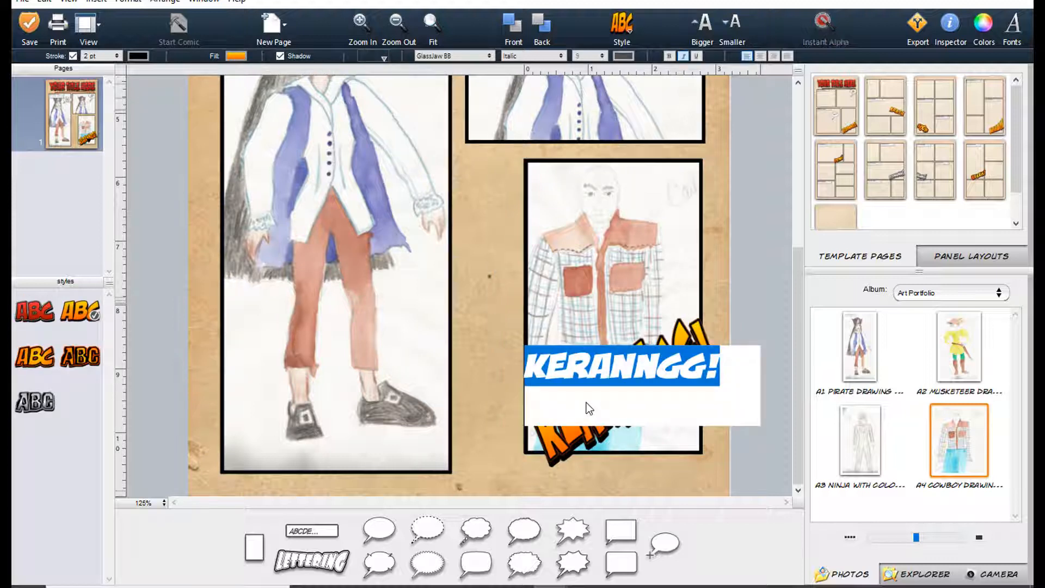
click(571, 432)
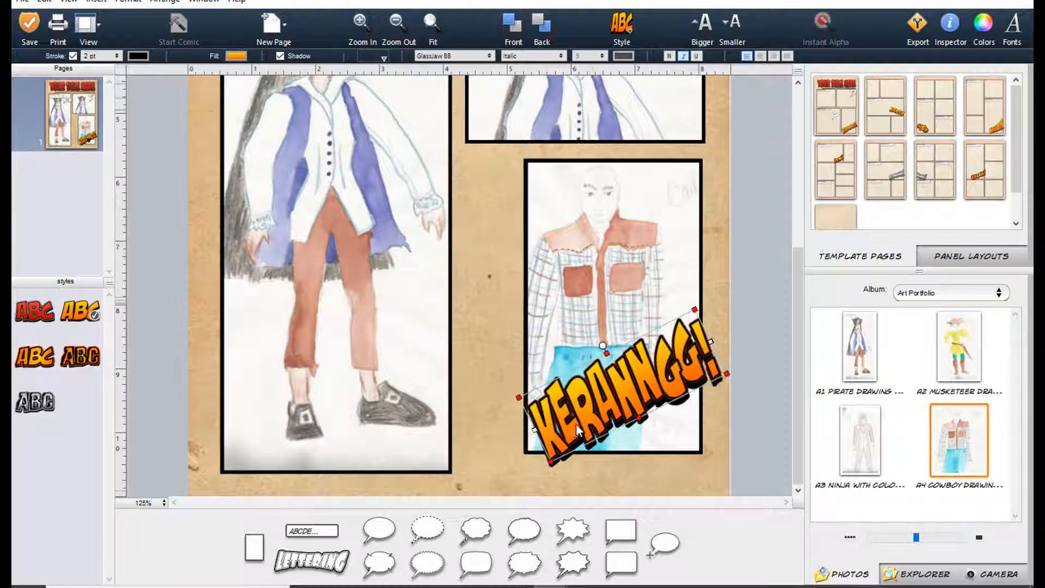
- Start a new comic with Ctrl+N, discarding unsaved changes to Untitled 5
scroll(475, 378, up, 5)
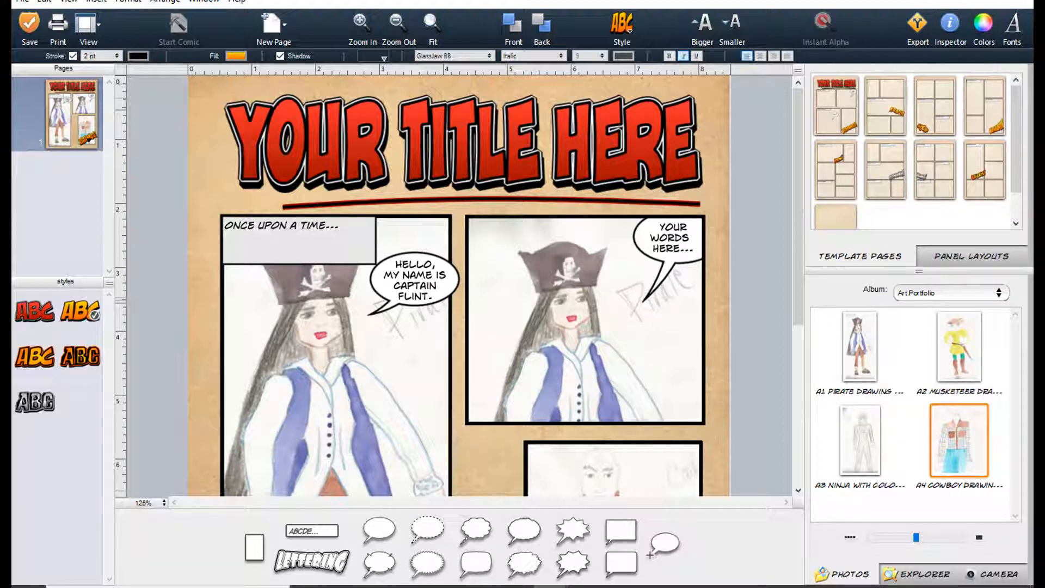
key(ctrl+n)
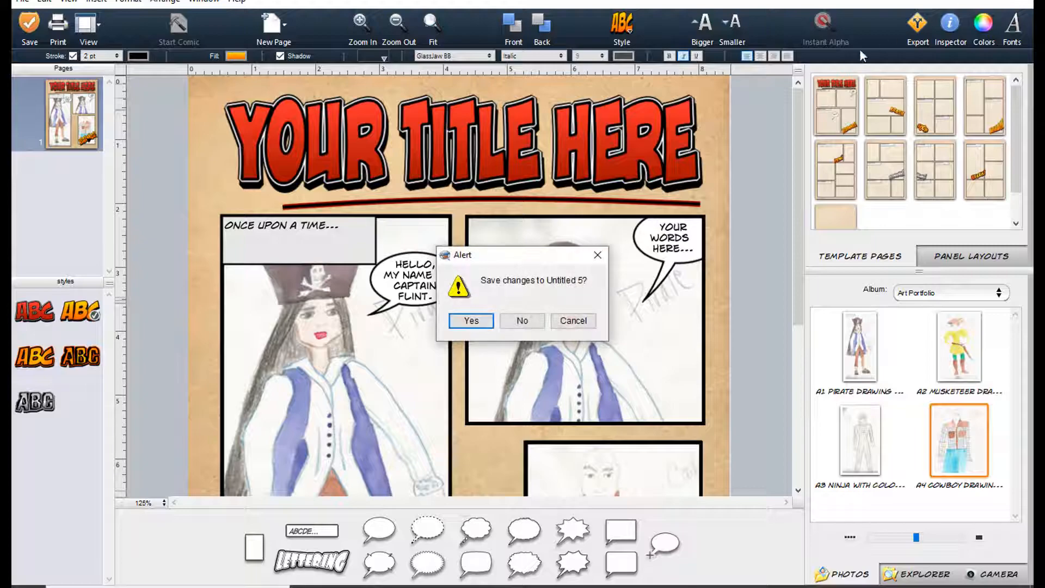
click(523, 320)
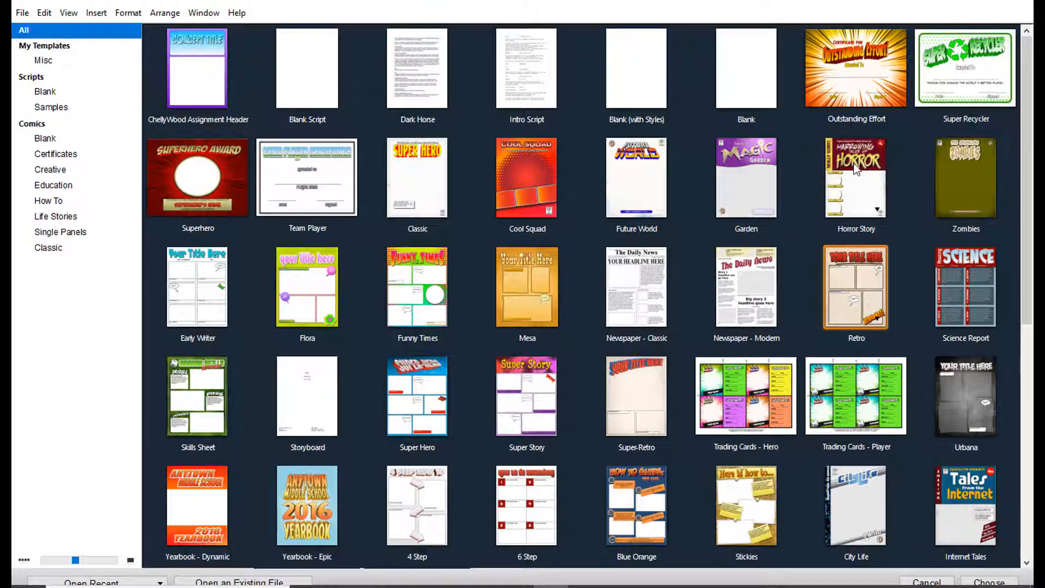
- Open a new comic from the Horror Story template
click(861, 196)
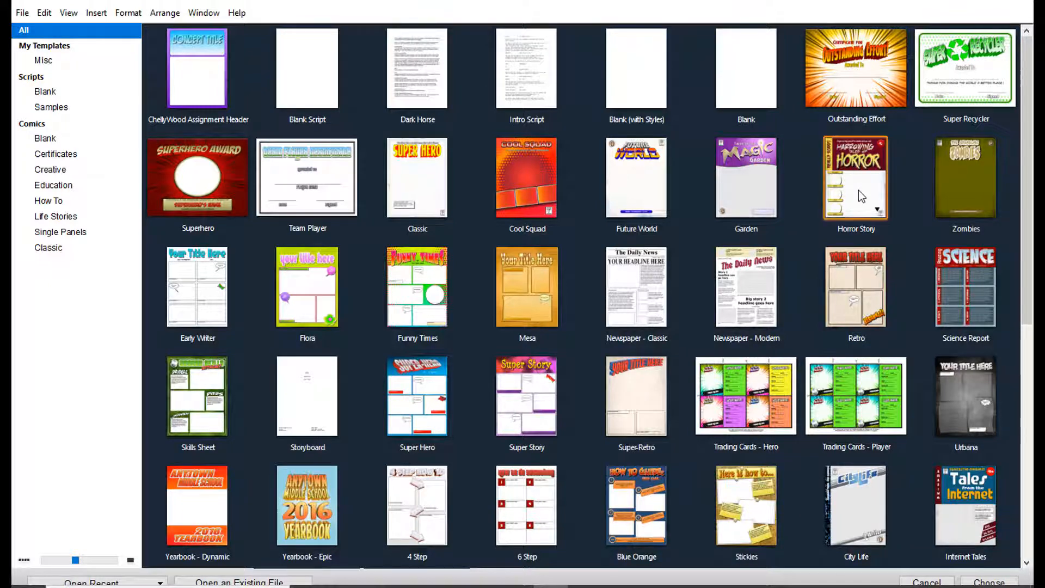
double_click(858, 191)
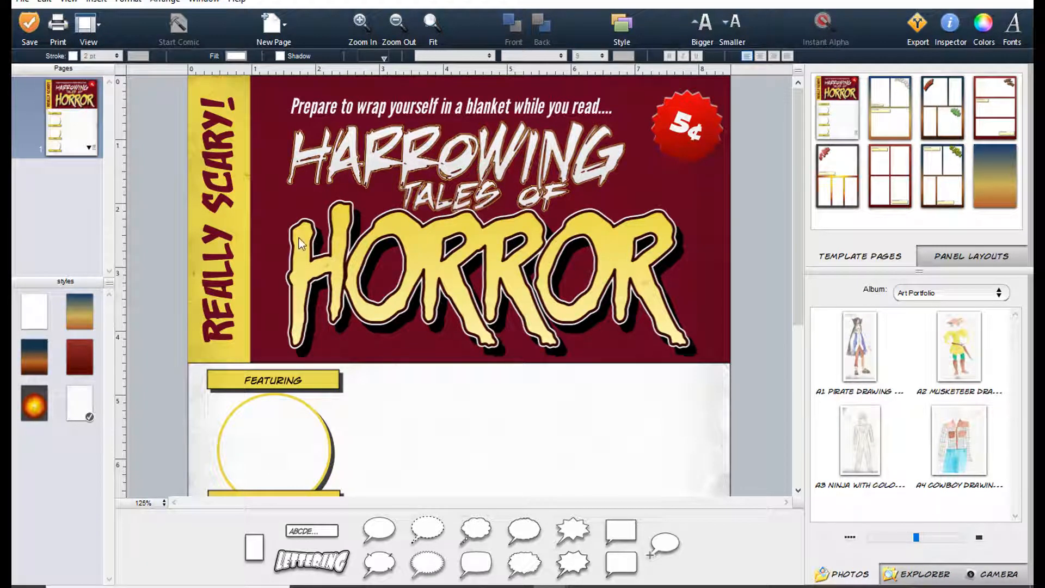
- Change the HARROWING title lettering to read HALLOWEEN
click(435, 158)
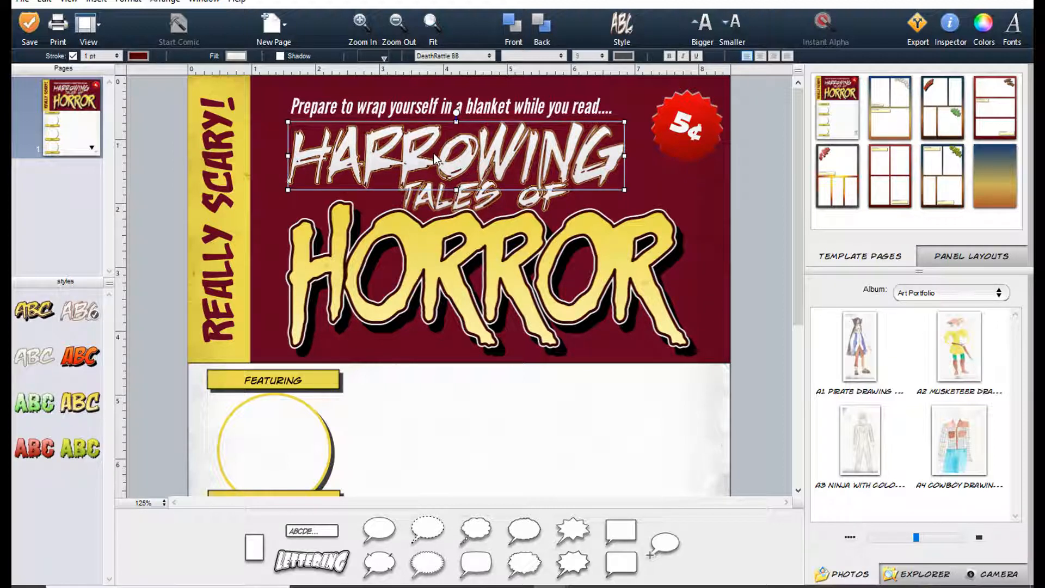
double_click(434, 157)
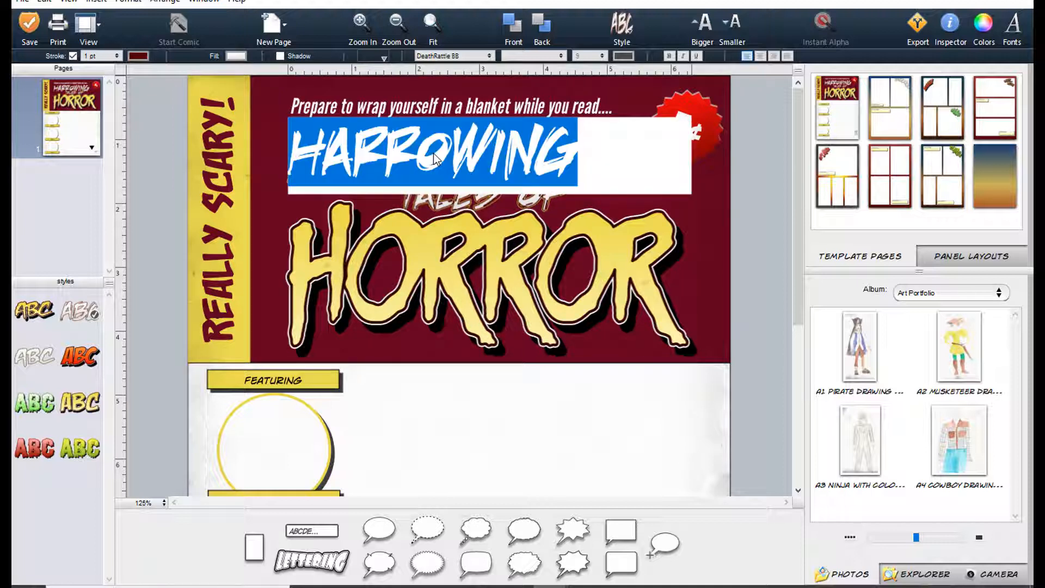
text(HALLOWWE)
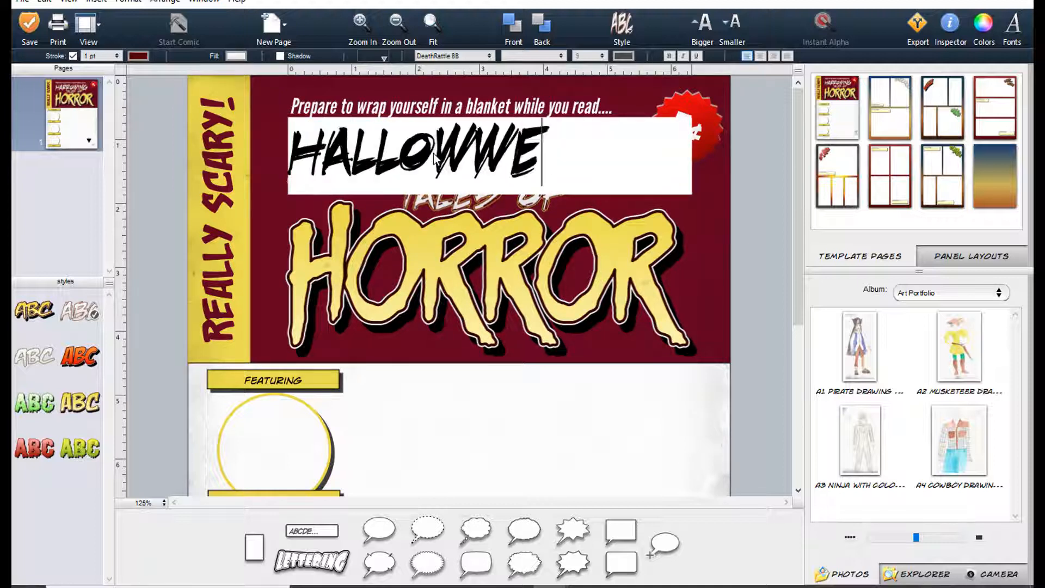
key(BackSpace)
key(BackSpace)
text(EEN)
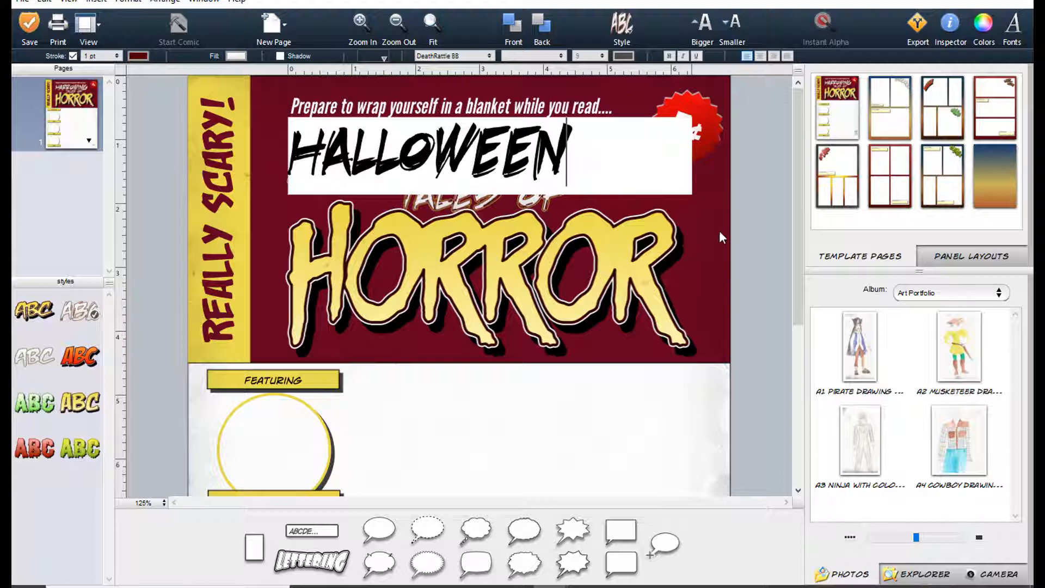
click(672, 218)
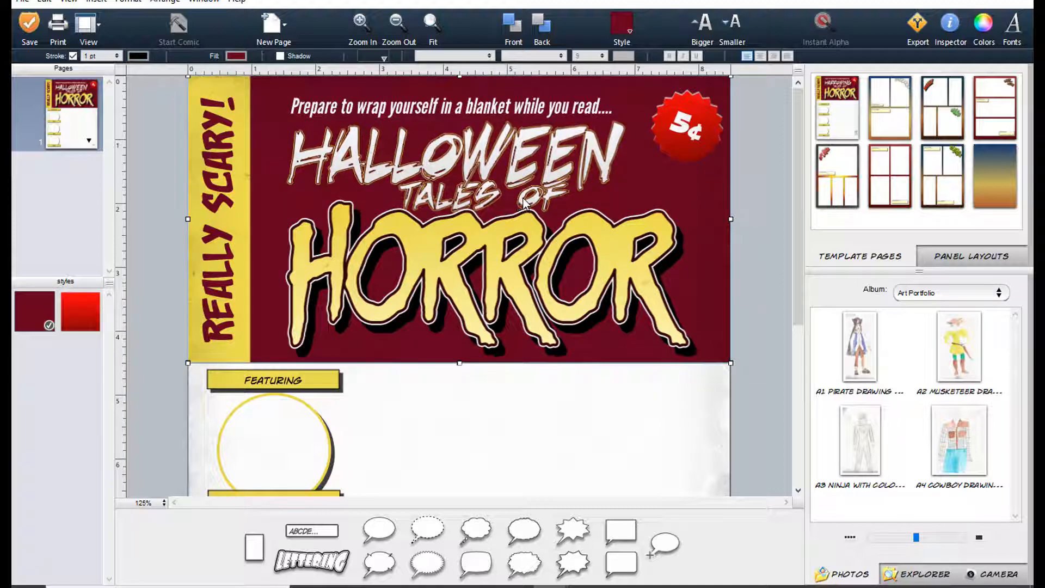
- Delete the TALES OF lettering and nudge HALLOWEEN slightly down and left
click(523, 203)
key(Delete)
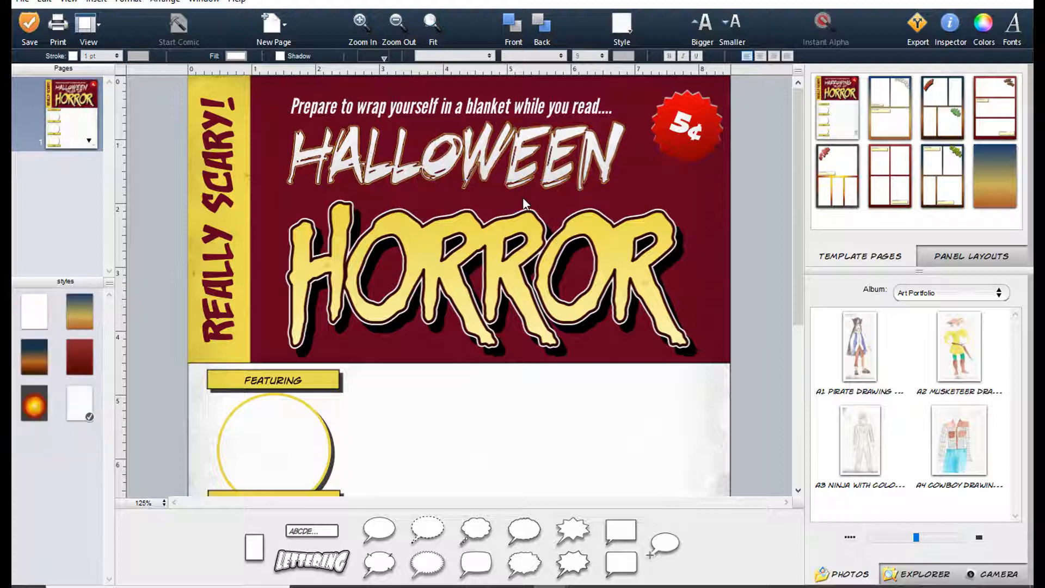
click(490, 180)
mouse_move(490, 178)
mouse_down()
mouse_move(463, 180)
mouse_move(482, 179)
mouse_move(472, 186)
mouse_up()
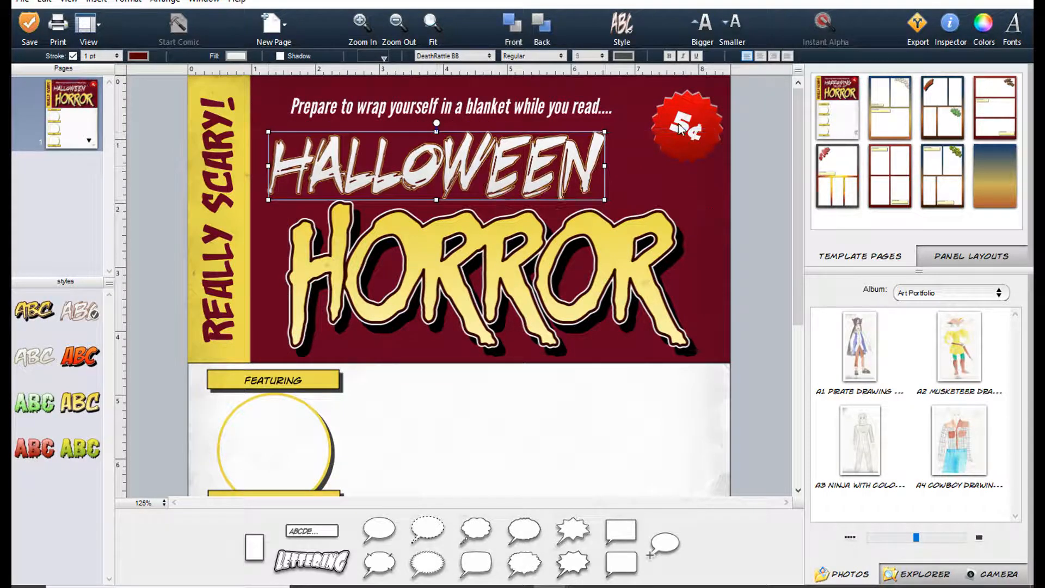
- Replace the 5¢ badge text with the author's first name at 12 point
click(679, 128)
double_click(679, 127)
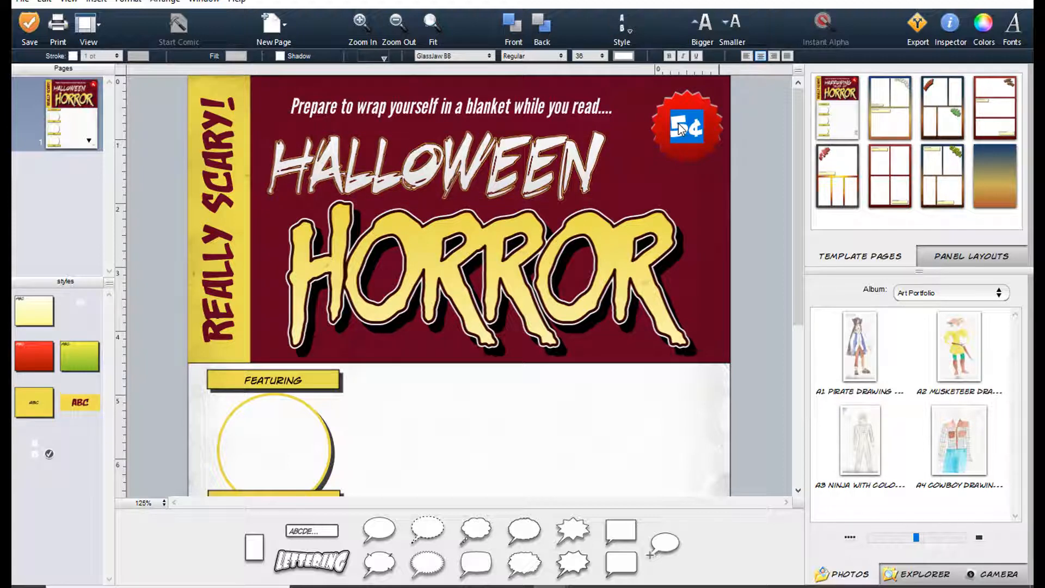
text(SALL)
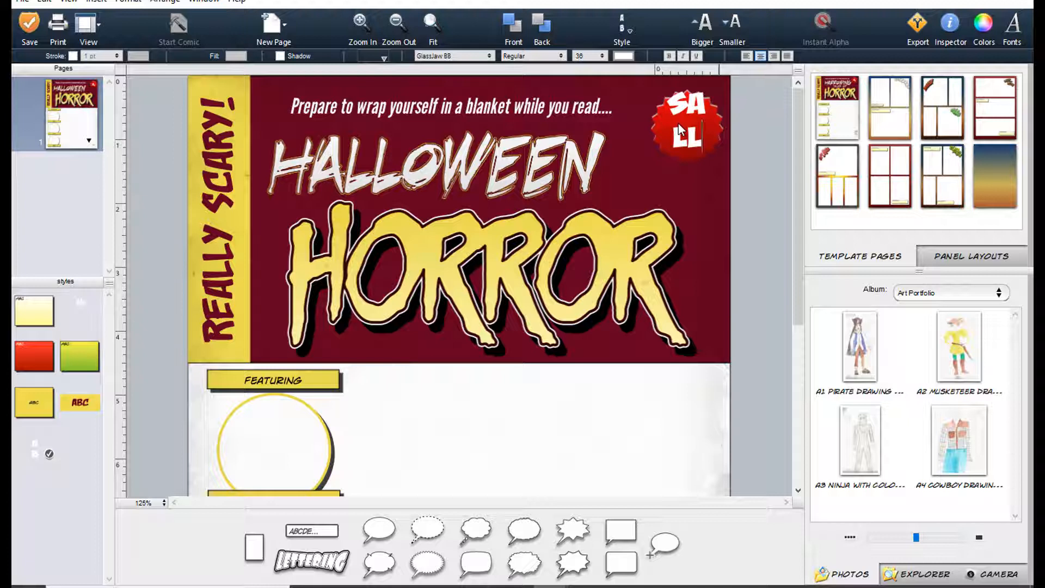
text(Y)
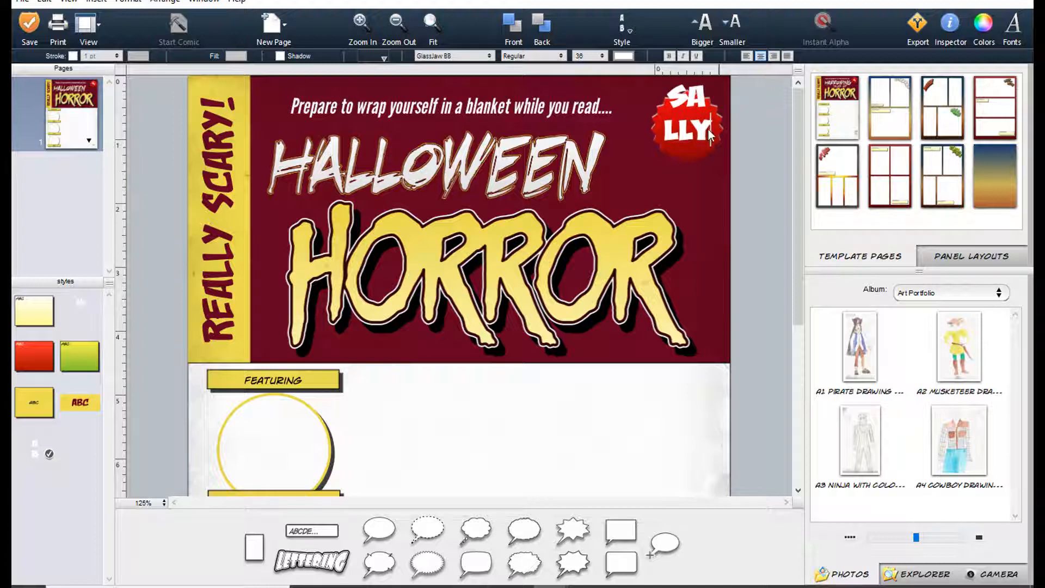
double_click(705, 131)
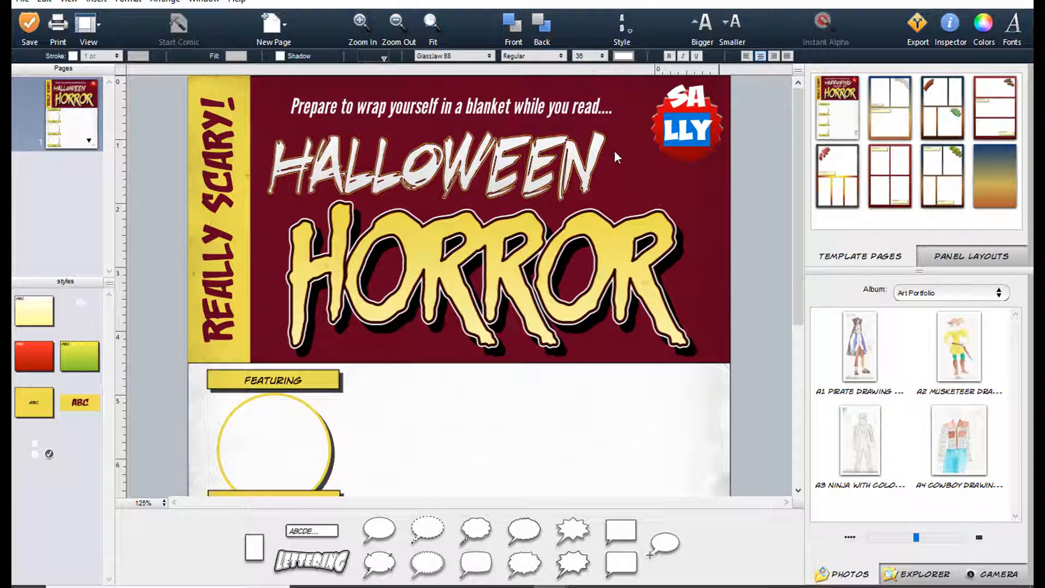
click(713, 129)
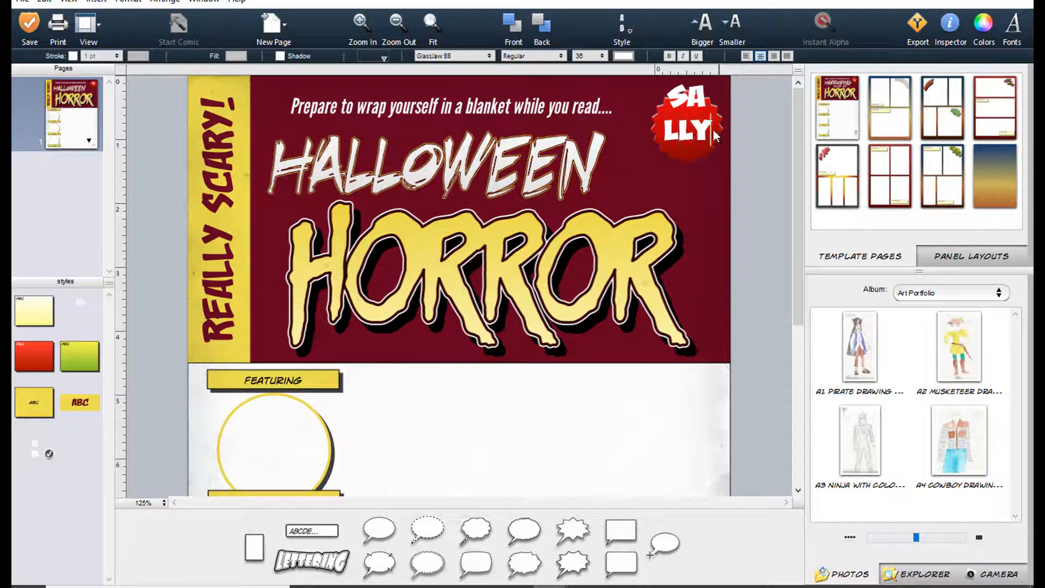
double_click(713, 128)
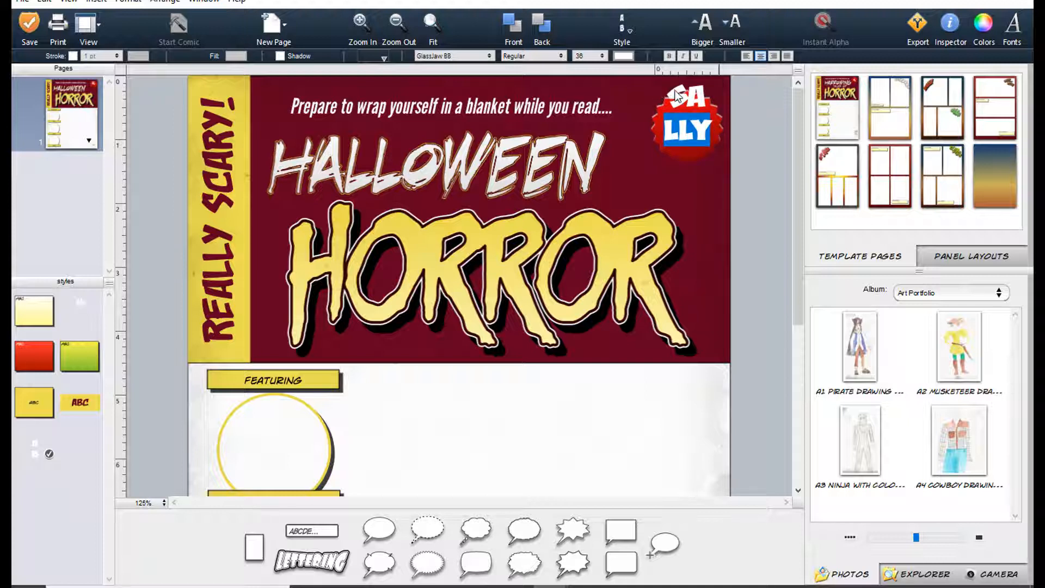
shift+click(672, 91)
click(592, 54)
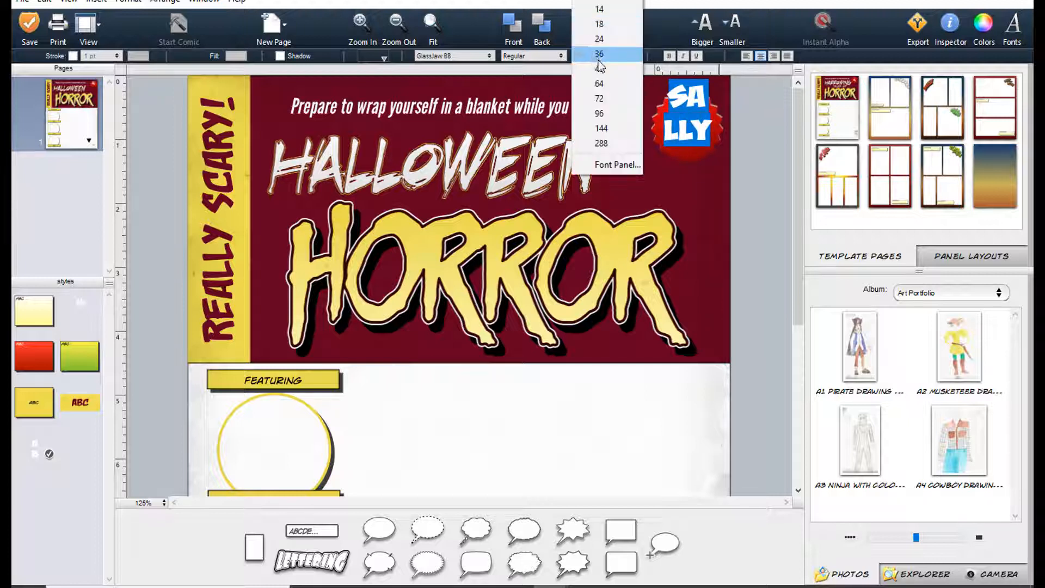
click(603, 5)
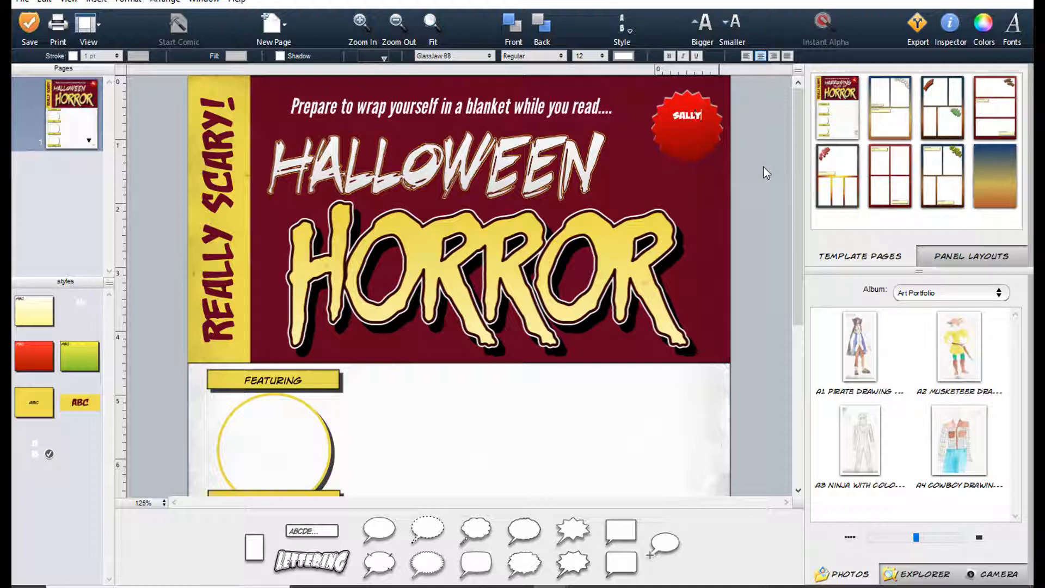
- Add the author's surname and 'Grade 7' on new lines, then nudge the badge up-left
key(Return)
text(McNally)
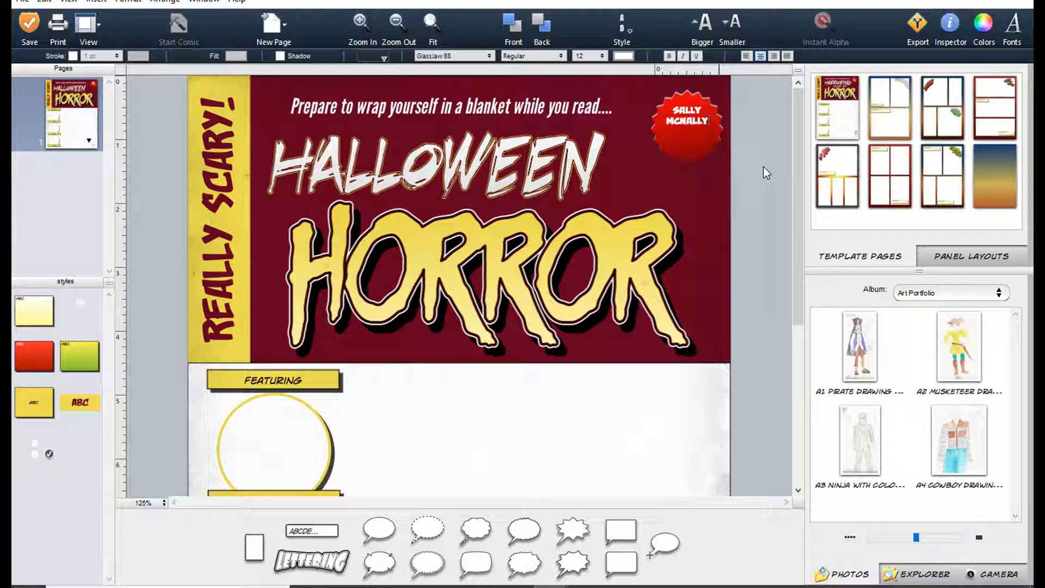
key(Return)
text(Grad)
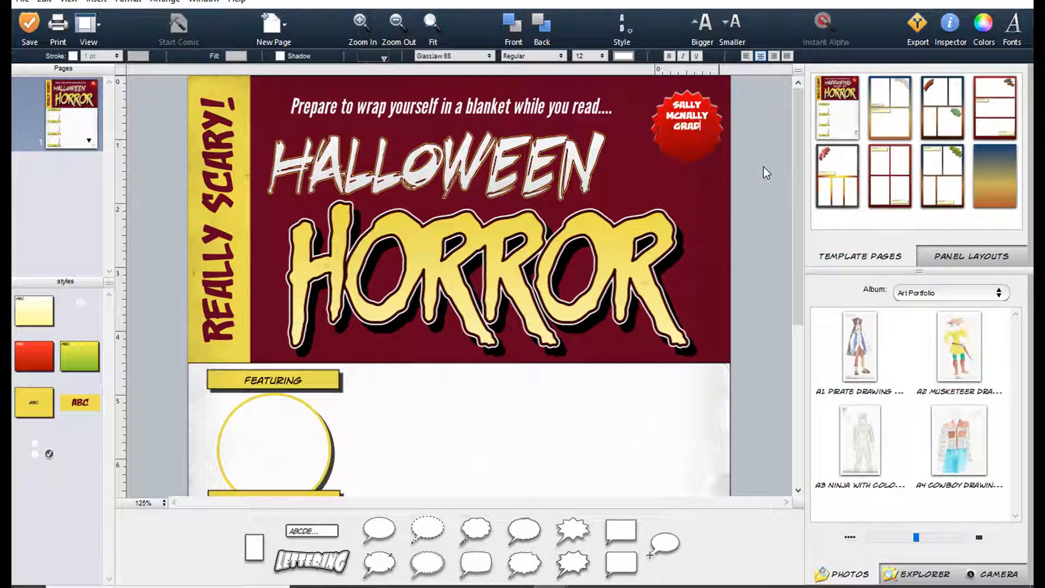
text(e 7)
click(694, 194)
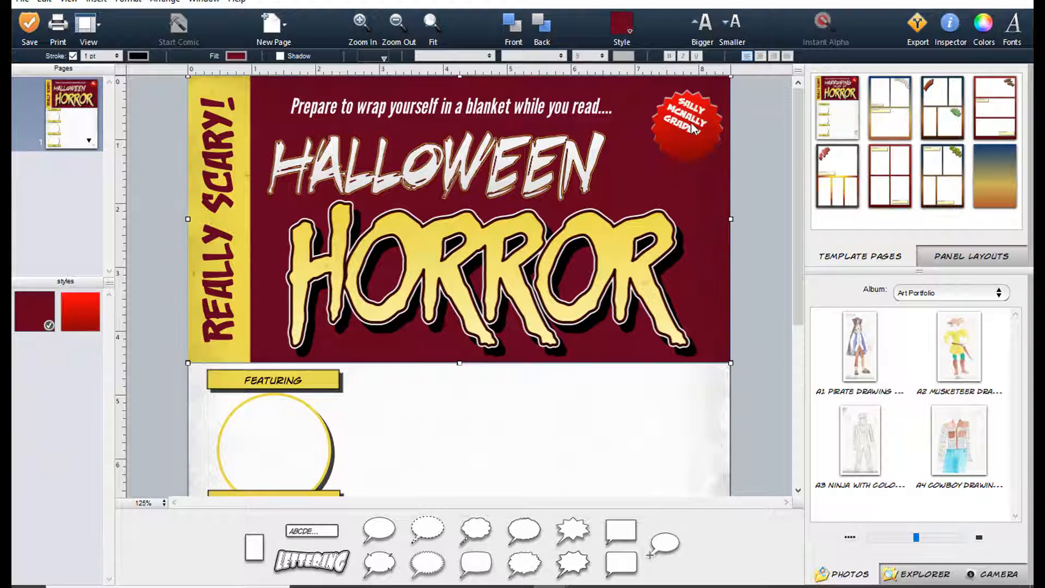
click(696, 139)
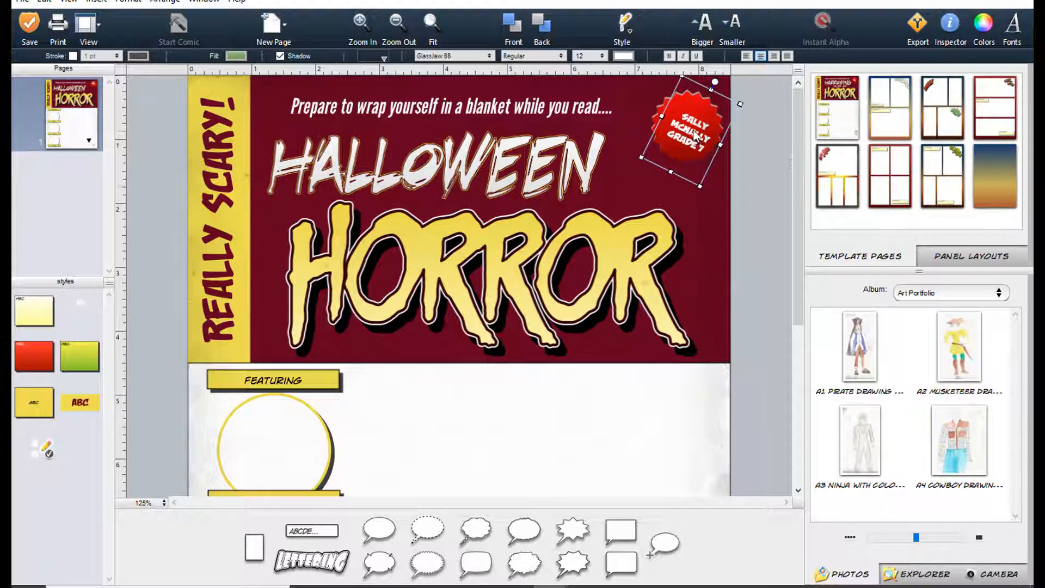
drag(695, 139, 692, 133)
click(705, 224)
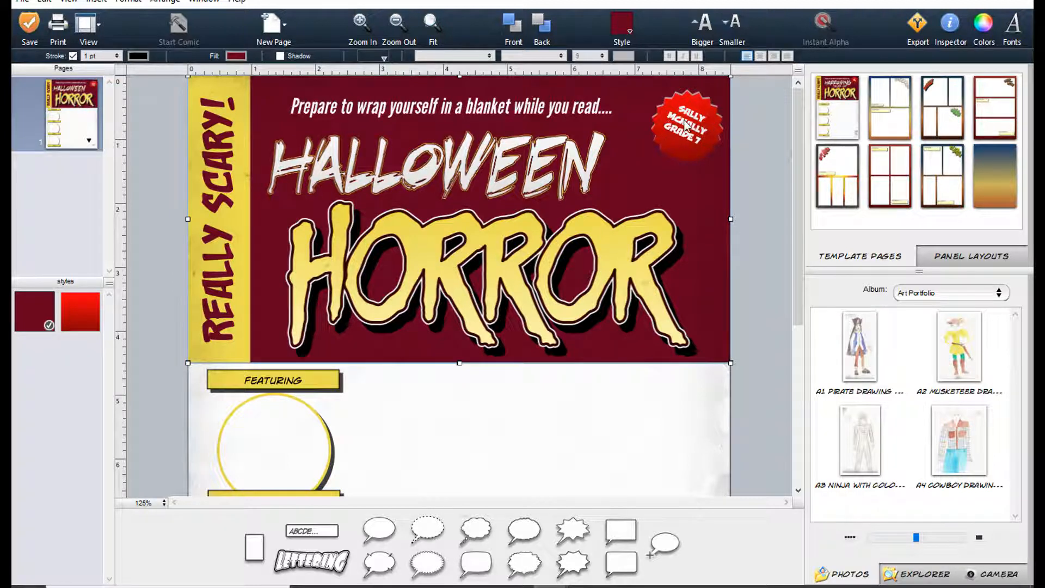
- Replace the REALLY SCARY! strip text with THANKS FOR READING and shrink its text box
click(222, 251)
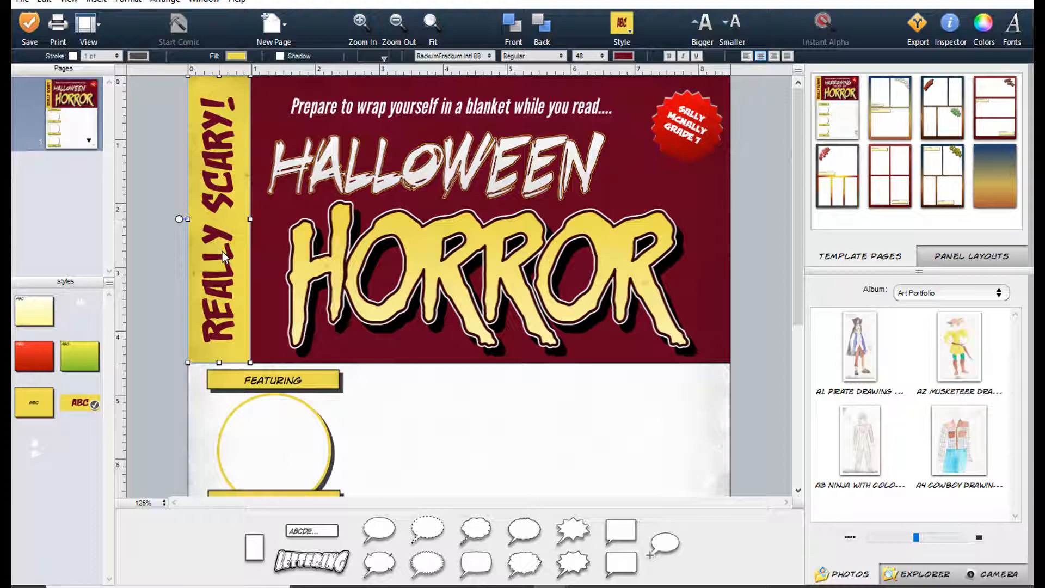
double_click(222, 251)
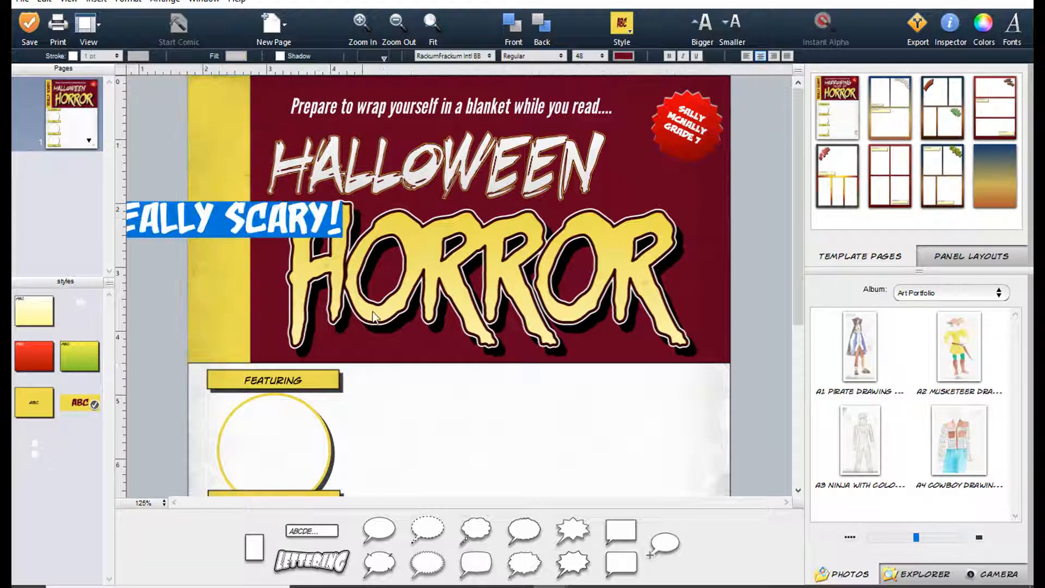
text(THAN)
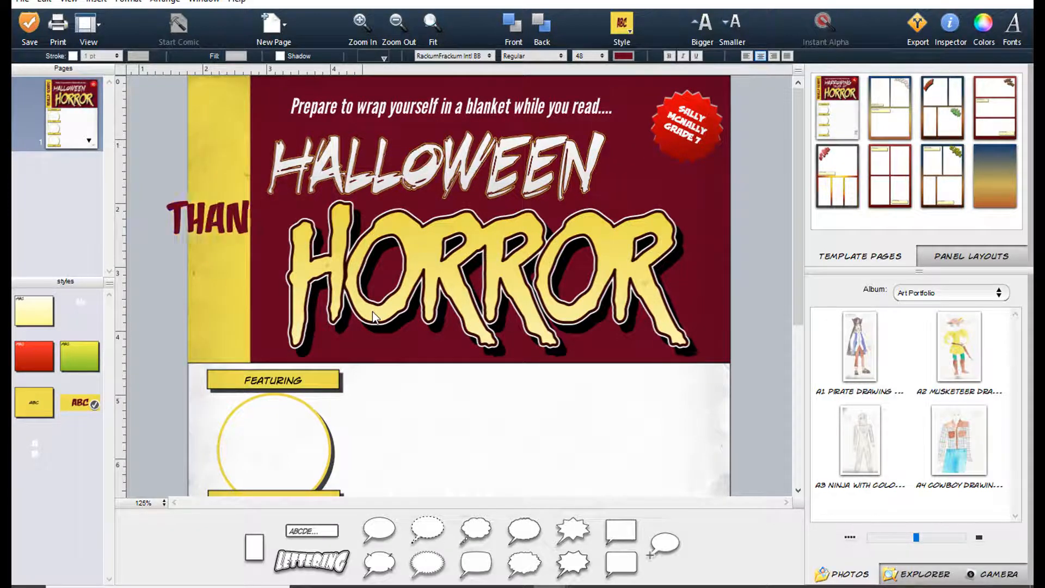
text(KS FOR READING)
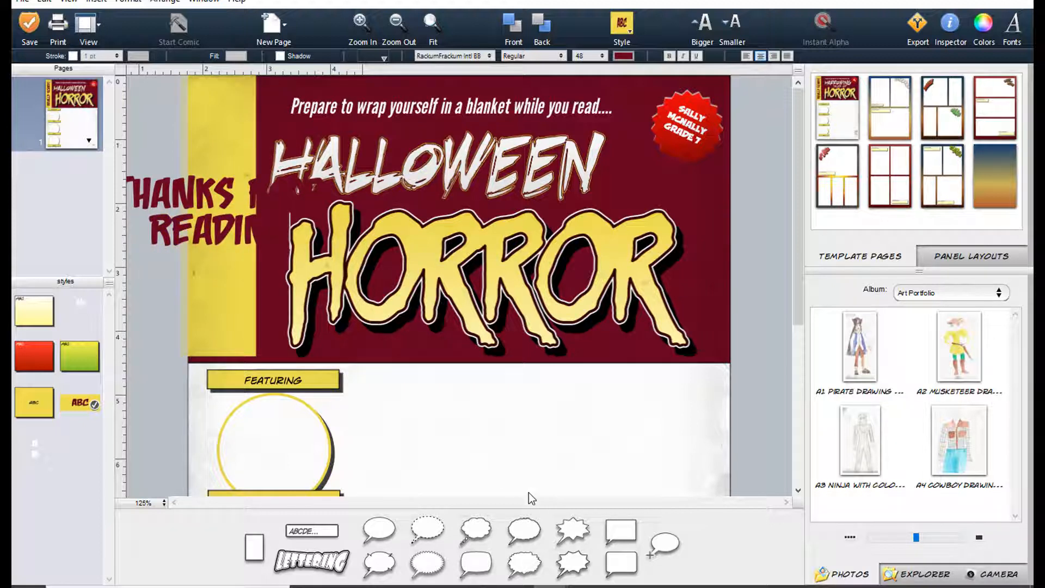
click(505, 412)
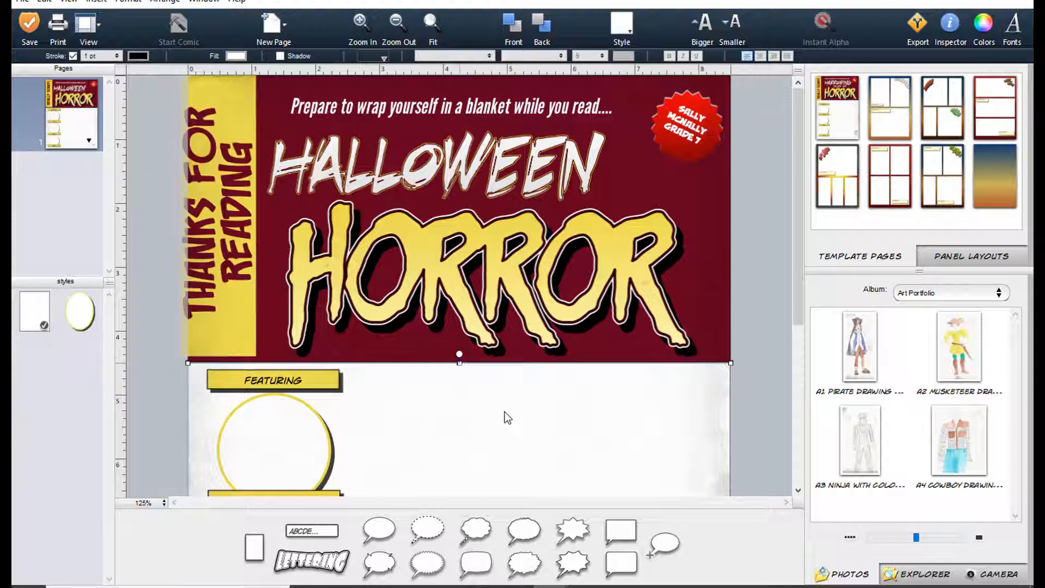
click(208, 250)
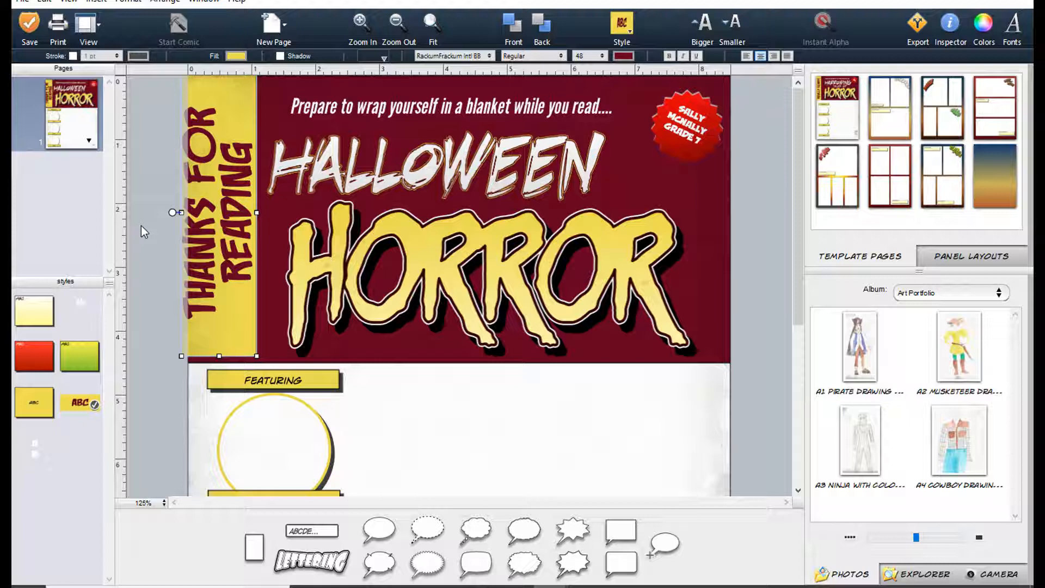
drag(182, 356, 198, 346)
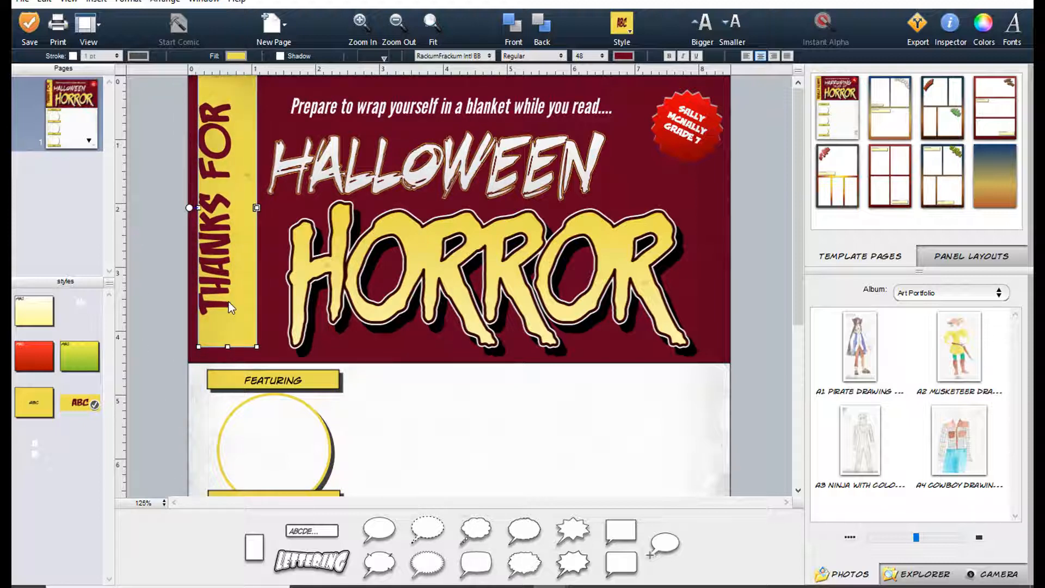
- Set the side strip's lettering to 24 point
double_click(228, 302)
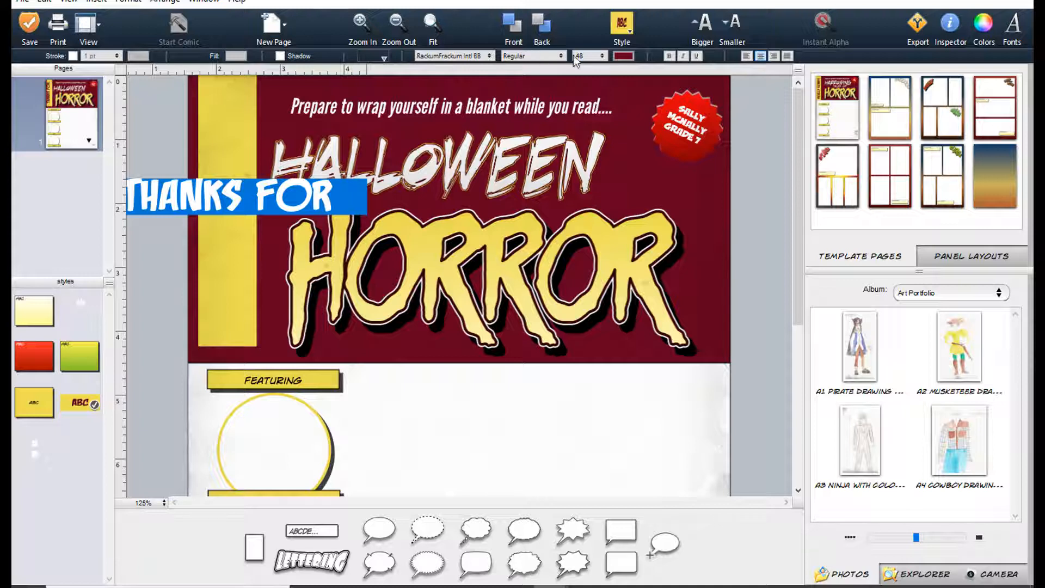
click(597, 58)
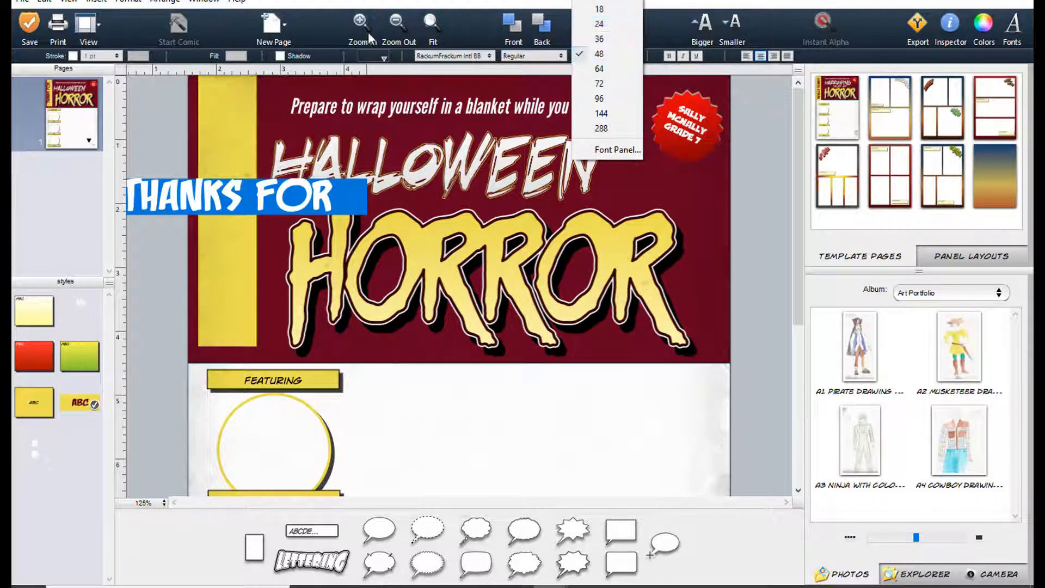
click(599, 12)
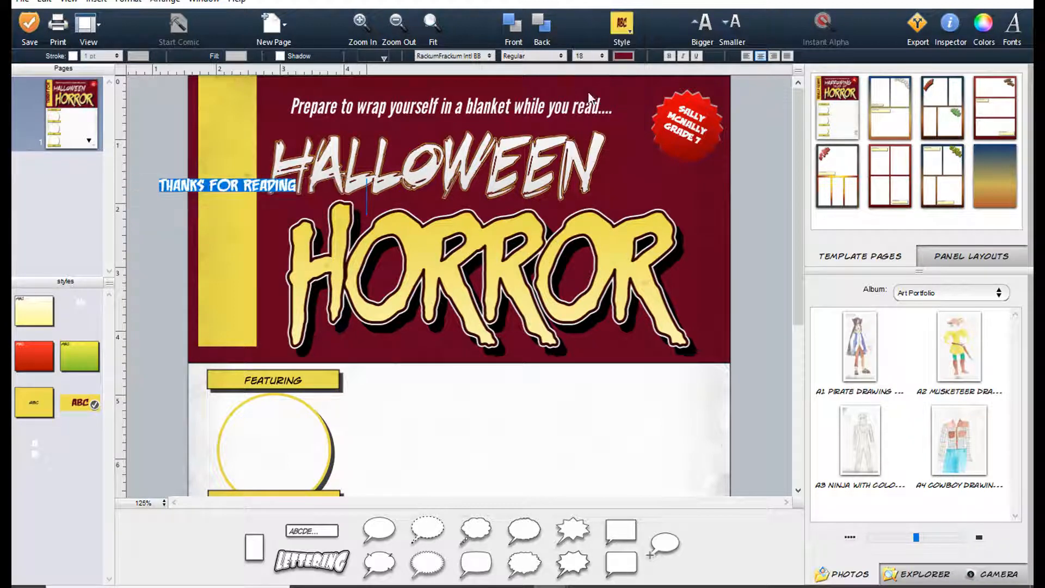
click(467, 477)
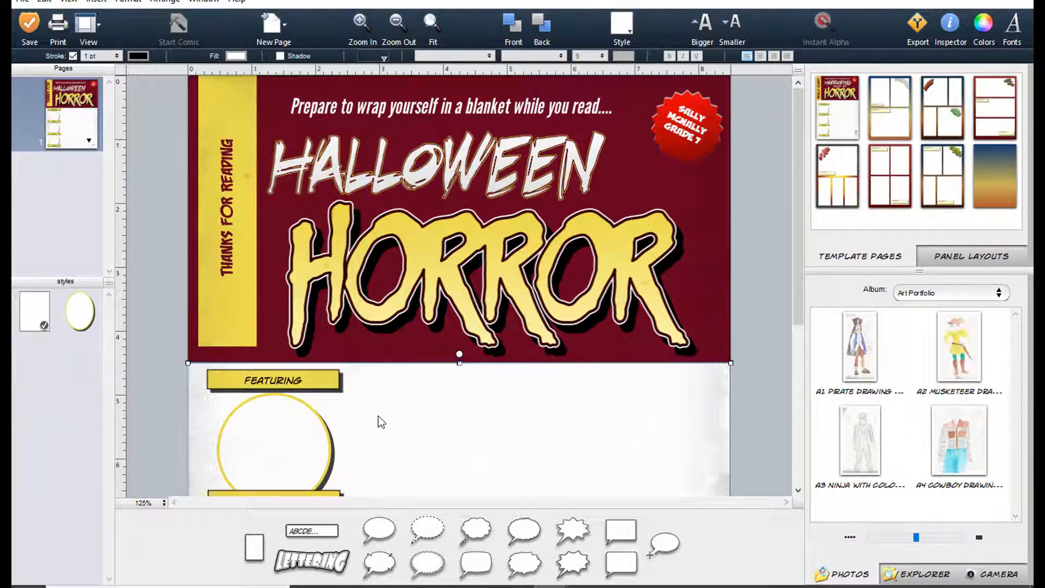
double_click(230, 214)
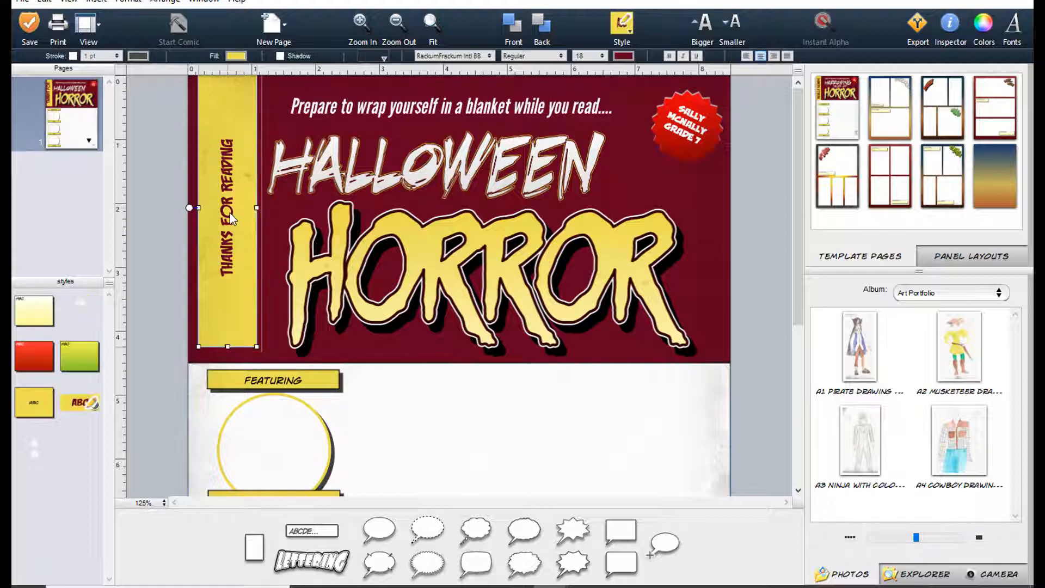
click(602, 57)
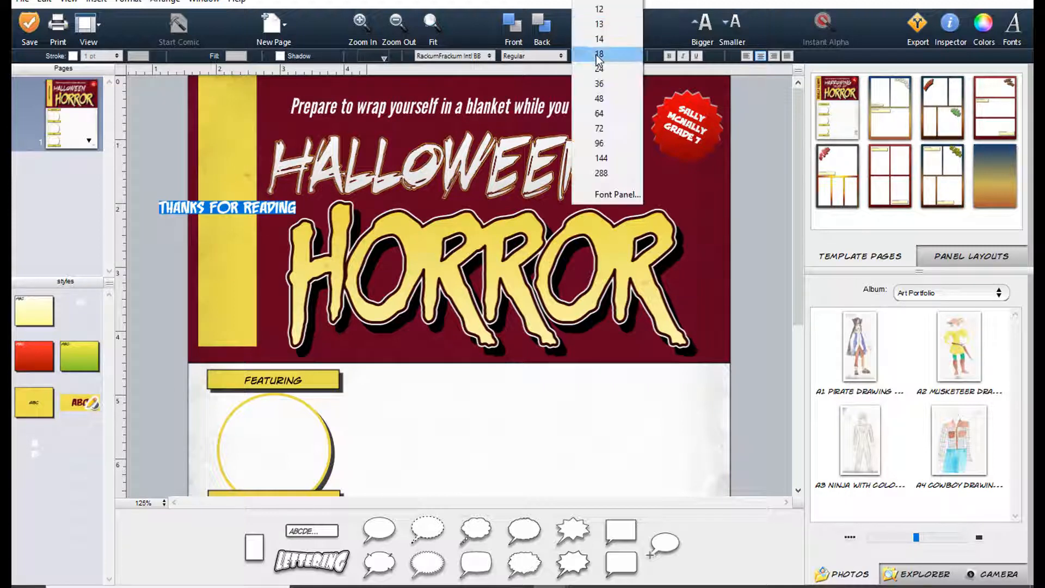
click(601, 69)
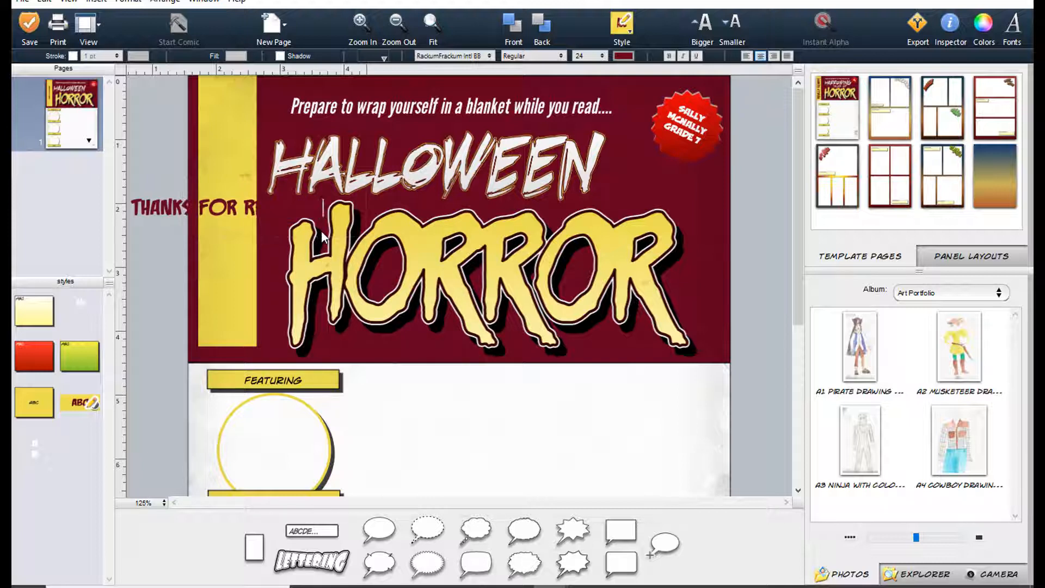
click(474, 397)
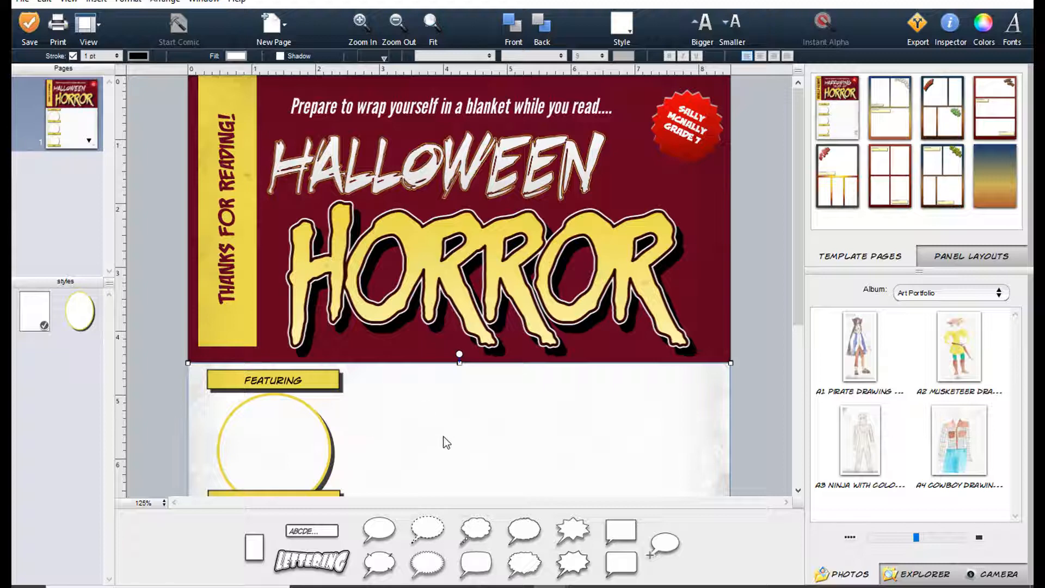
- Place the pirate drawing in the first circle, shifted down so her face fits
scroll(445, 442, down, 3)
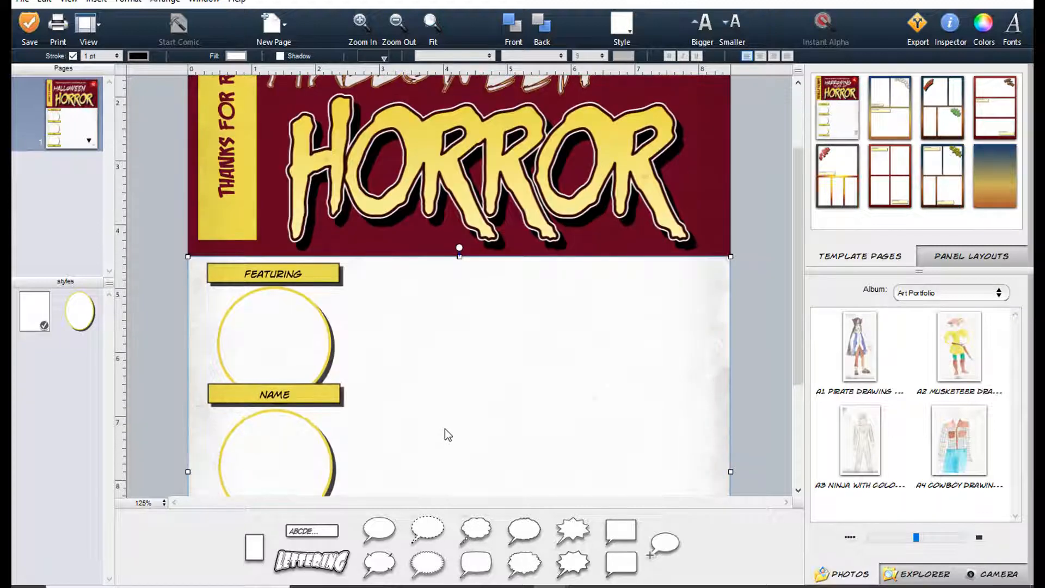
scroll(445, 425, down, 1)
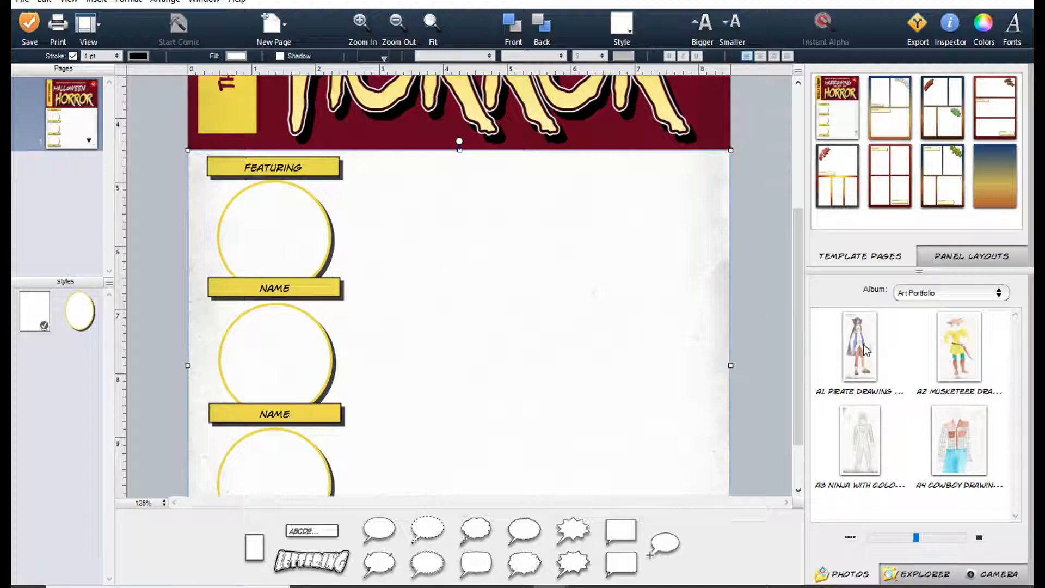
drag(865, 350, 293, 260)
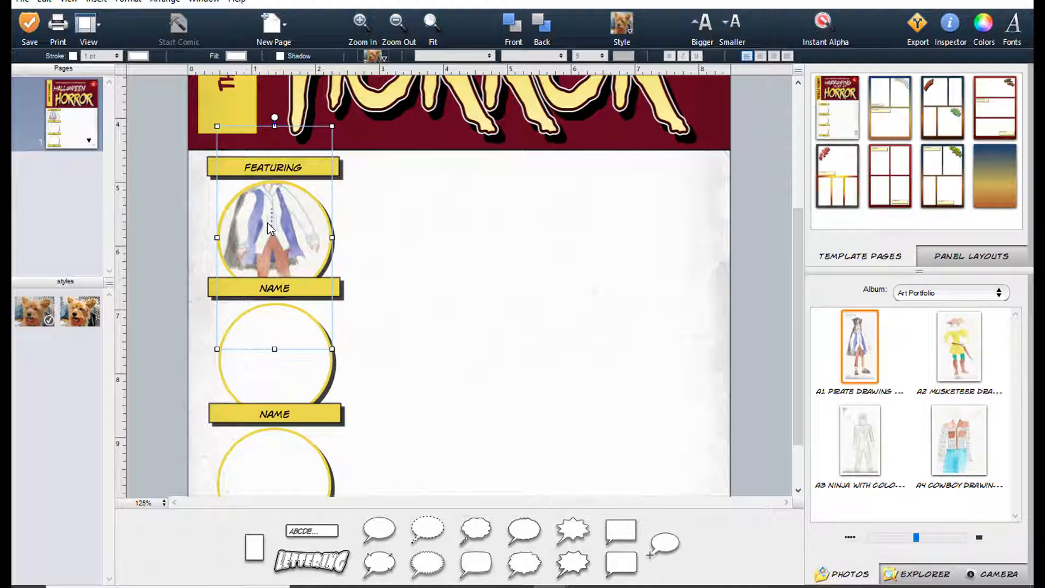
click(495, 403)
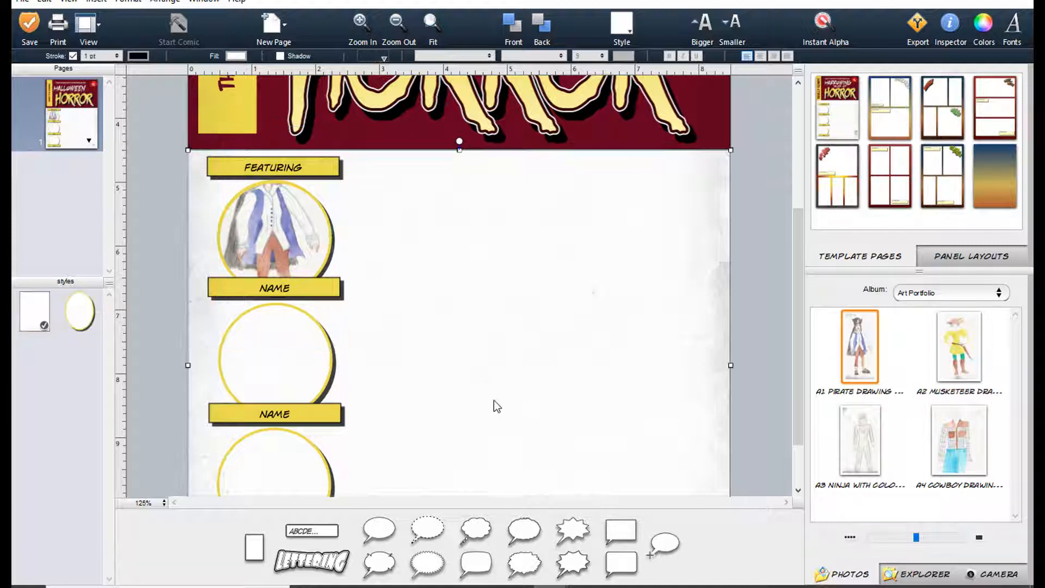
click(297, 238)
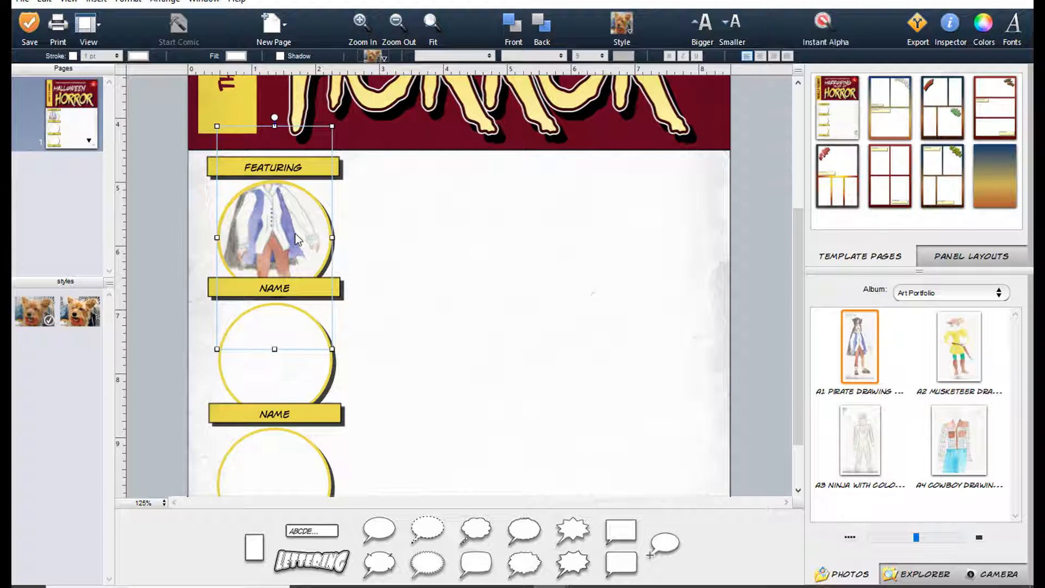
click(465, 250)
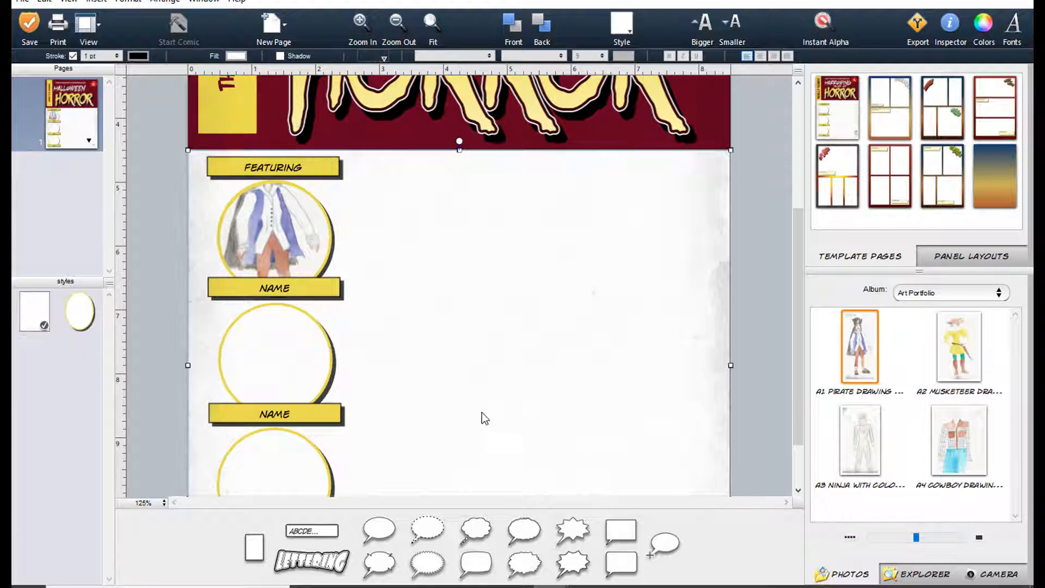
click(297, 238)
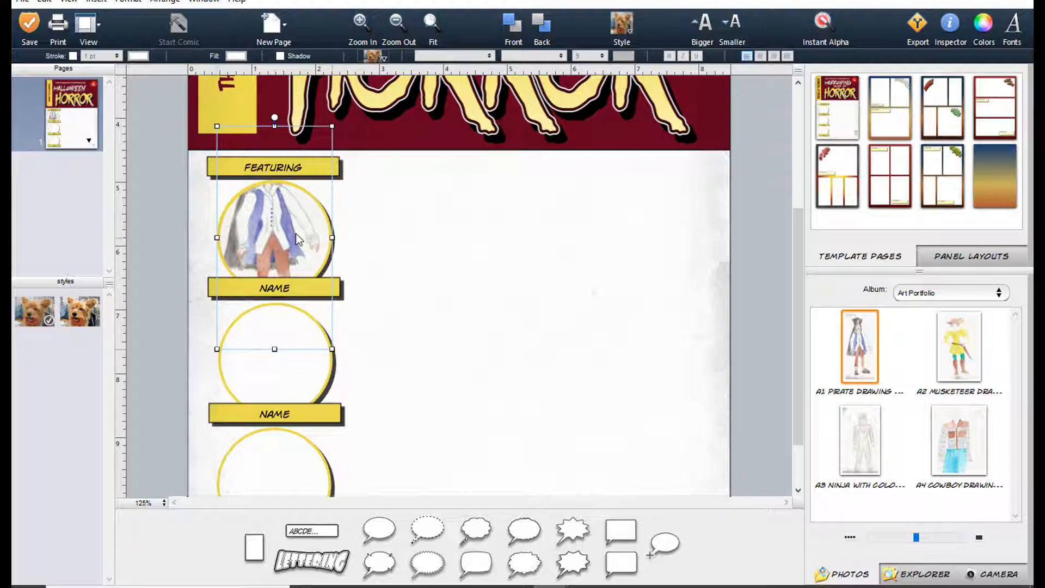
drag(296, 237, 295, 286)
click(443, 287)
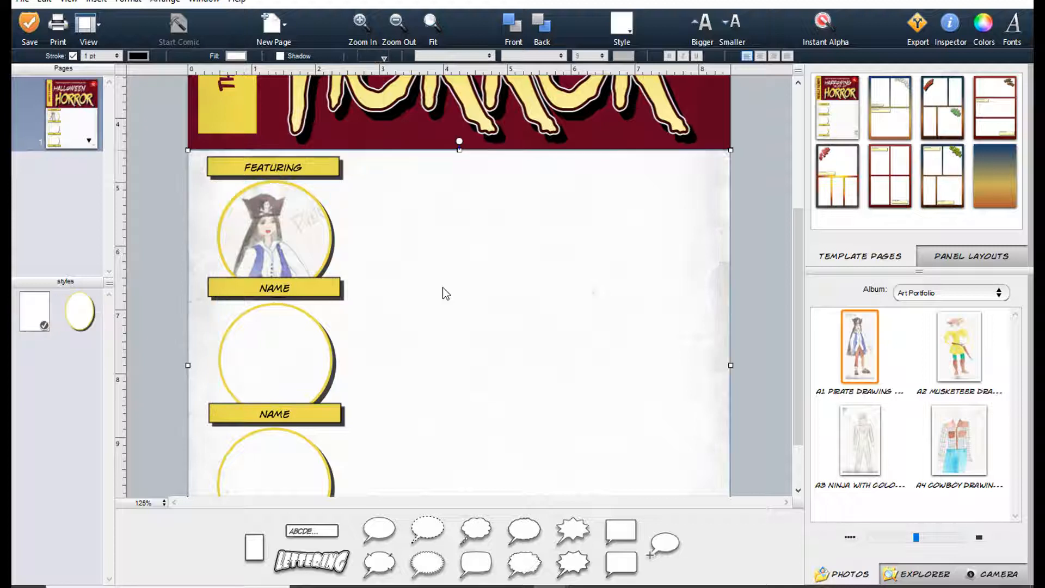
- Label the first circle with the artist's name and alias CAPTAIN FLINT at size 9
double_click(292, 288)
text(DENISE AKA)
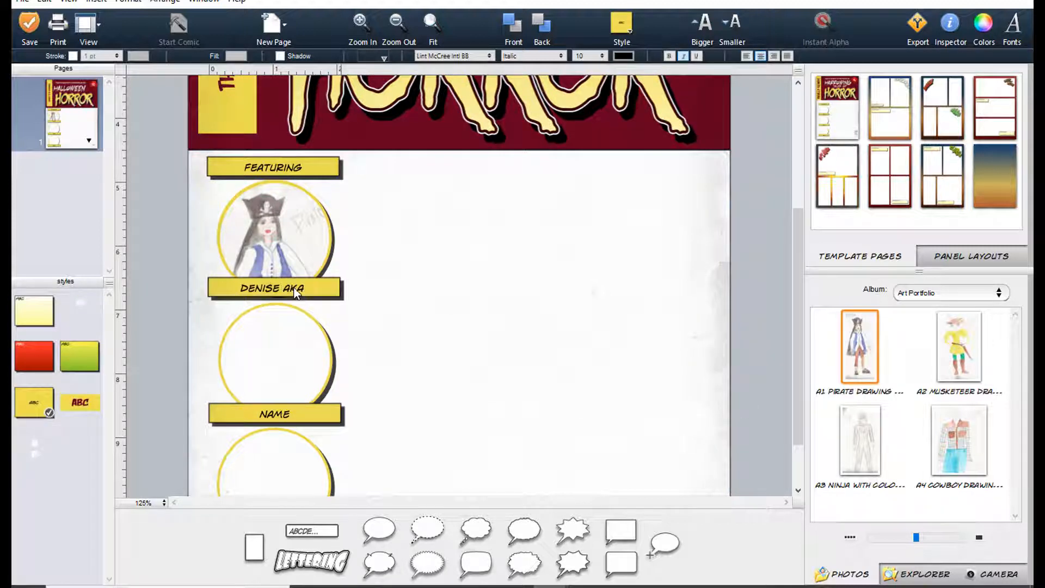
text( CAPTAIN FLINT)
click(381, 306)
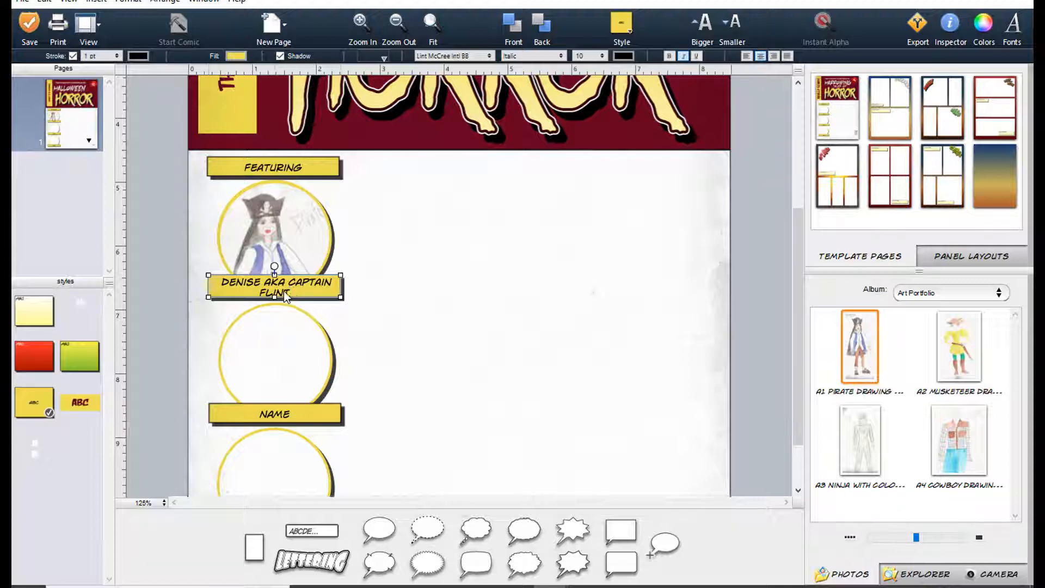
double_click(290, 290)
click(590, 56)
click(600, 42)
click(467, 293)
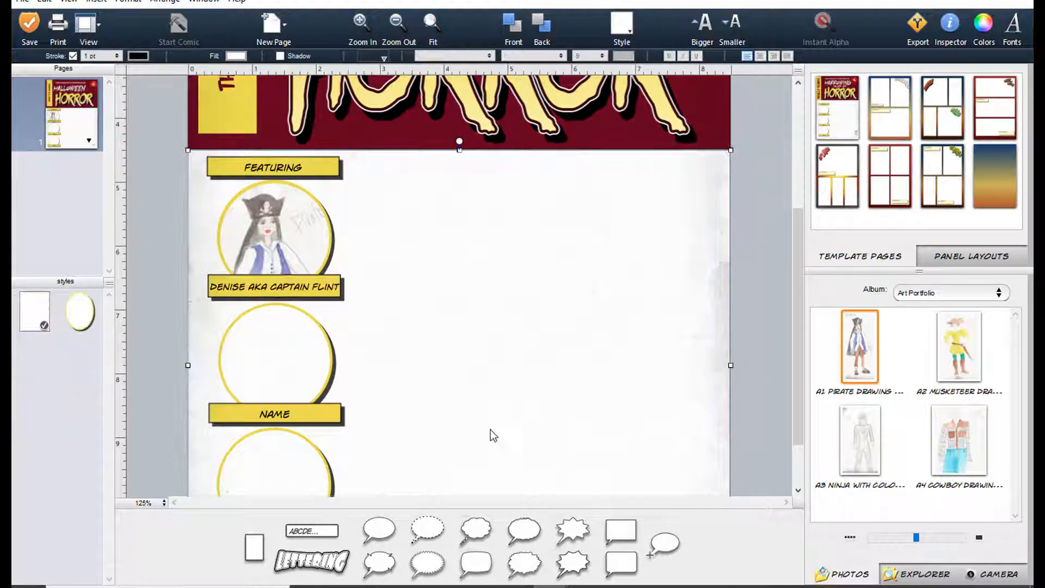
- Place the musketeer drawing in the second circle, labelled with the artist's name and alias DARTANIAN
drag(959, 348, 272, 422)
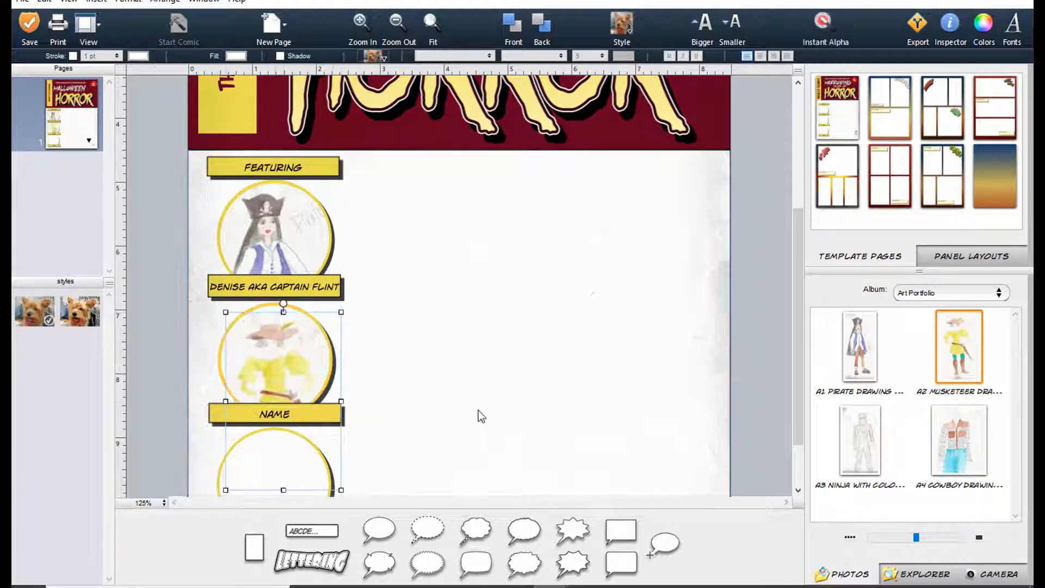
click(478, 414)
double_click(275, 414)
text(FLORA AKA)
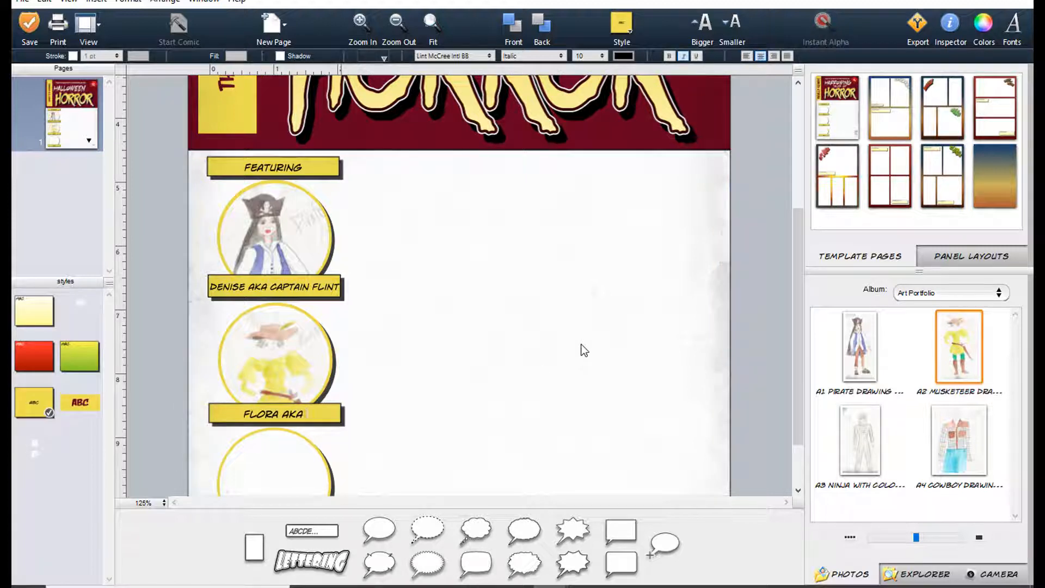
text( DARTANIAN)
click(653, 279)
- Place the ninja drawing in the third circle and caption it with the artist's name and alias
scroll(654, 280, down, 1)
drag(860, 440, 272, 414)
double_click(309, 472)
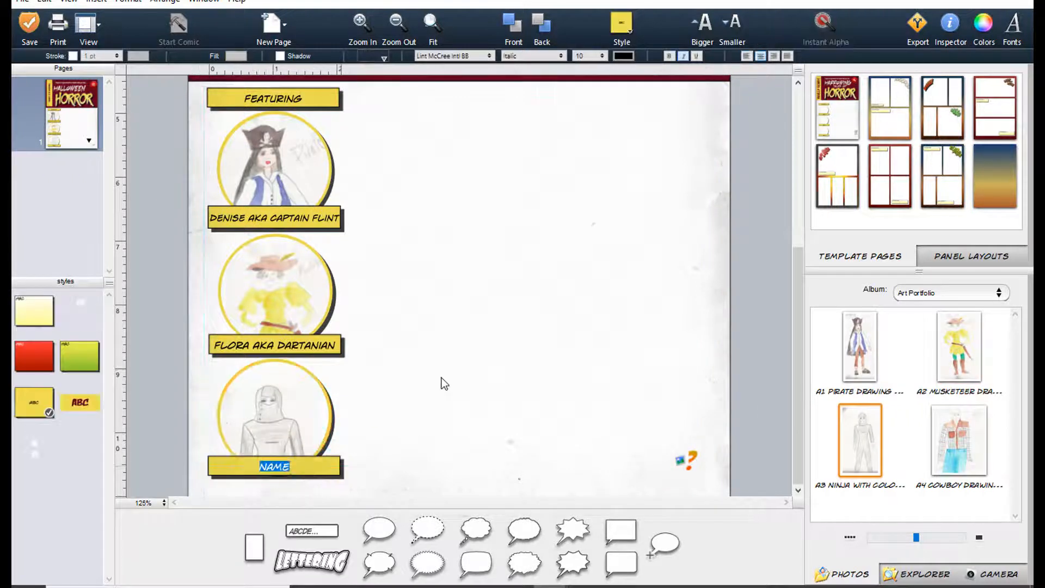
text(TOMIZAWA AKA JOHN)
click(444, 380)
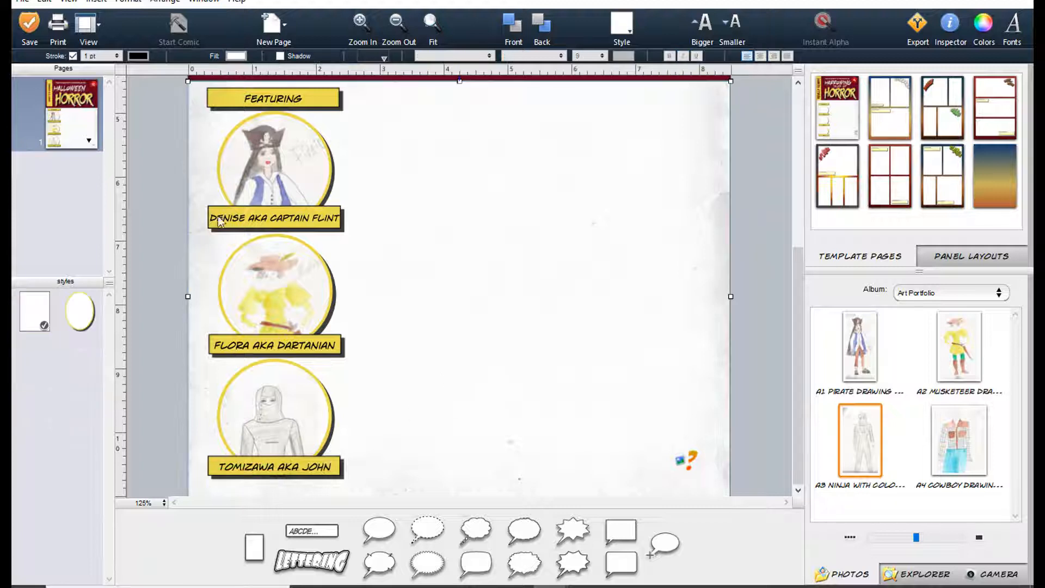
double_click(312, 465)
text(JOHN AKA )
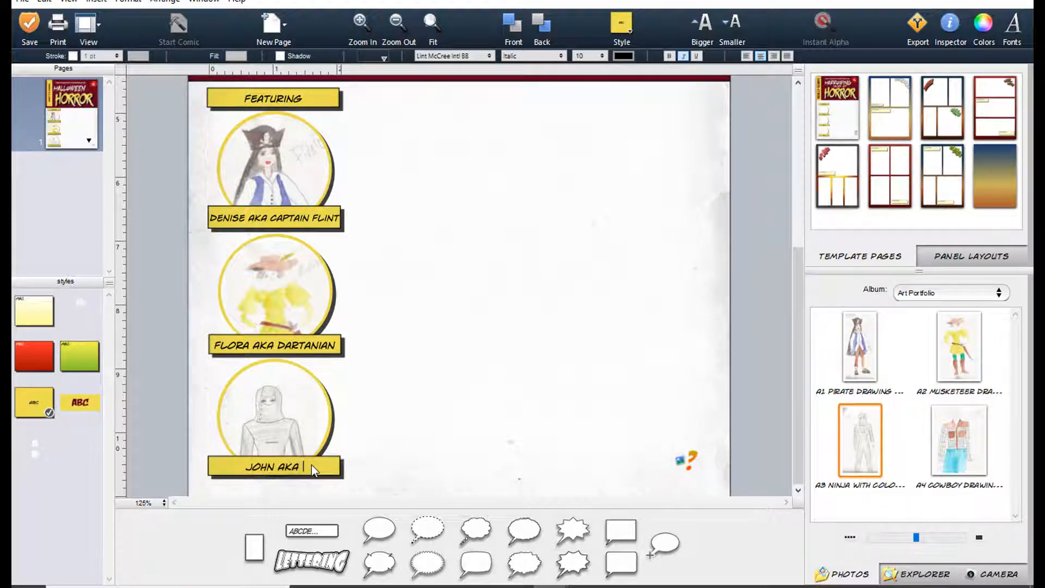
text(TOMIZAWA)
click(479, 300)
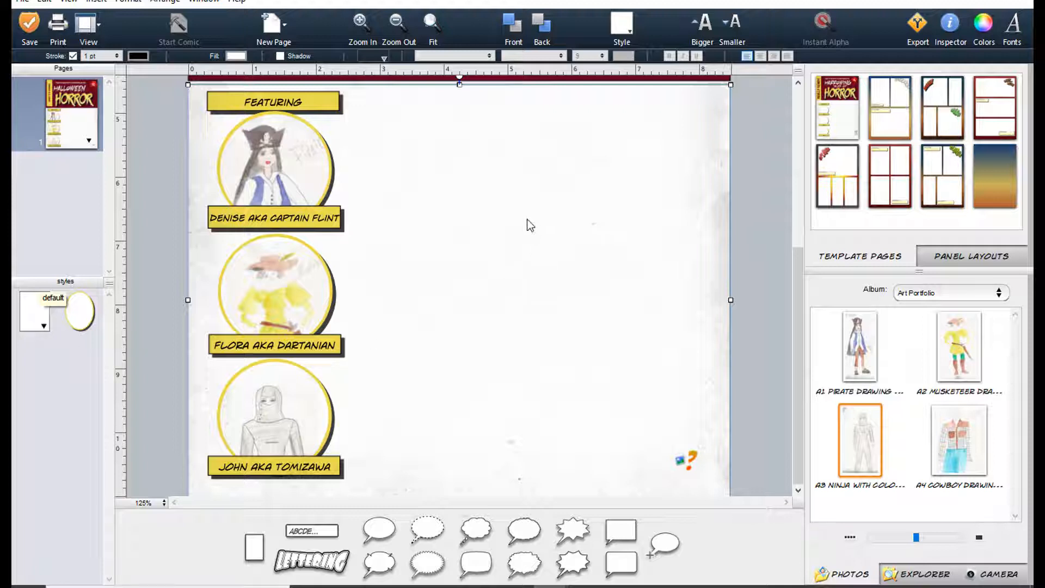
- Add a plain rectangular panel about 3.45 by 5.88 in beside the circles holding the cowboy drawing
drag(262, 553, 504, 251)
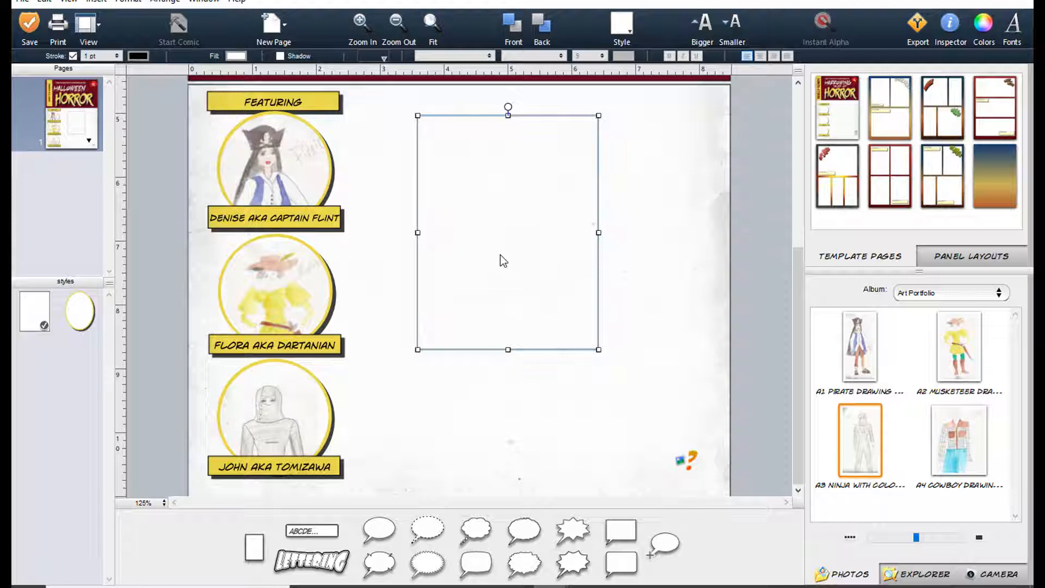
click(82, 326)
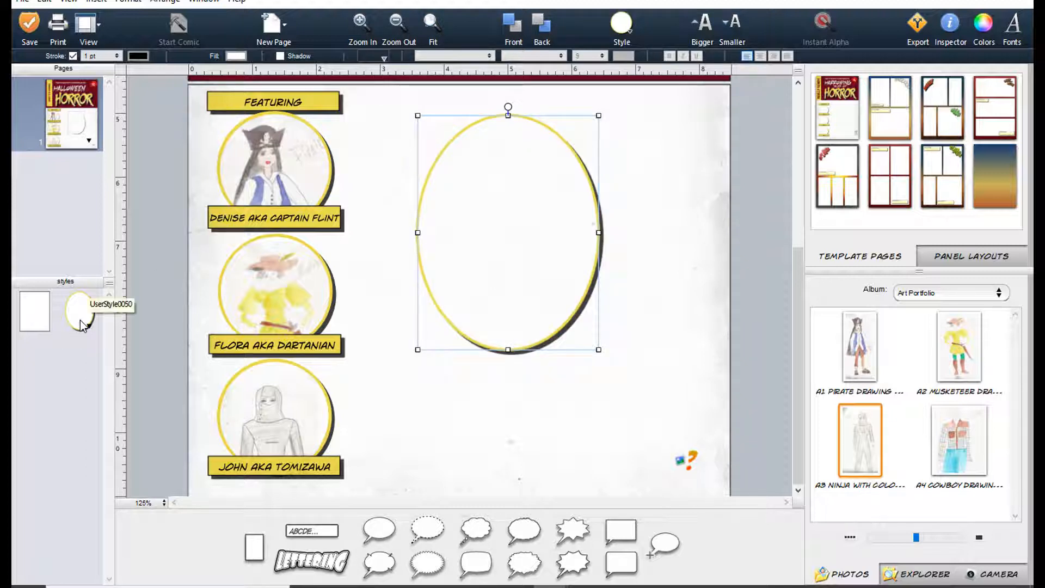
click(44, 323)
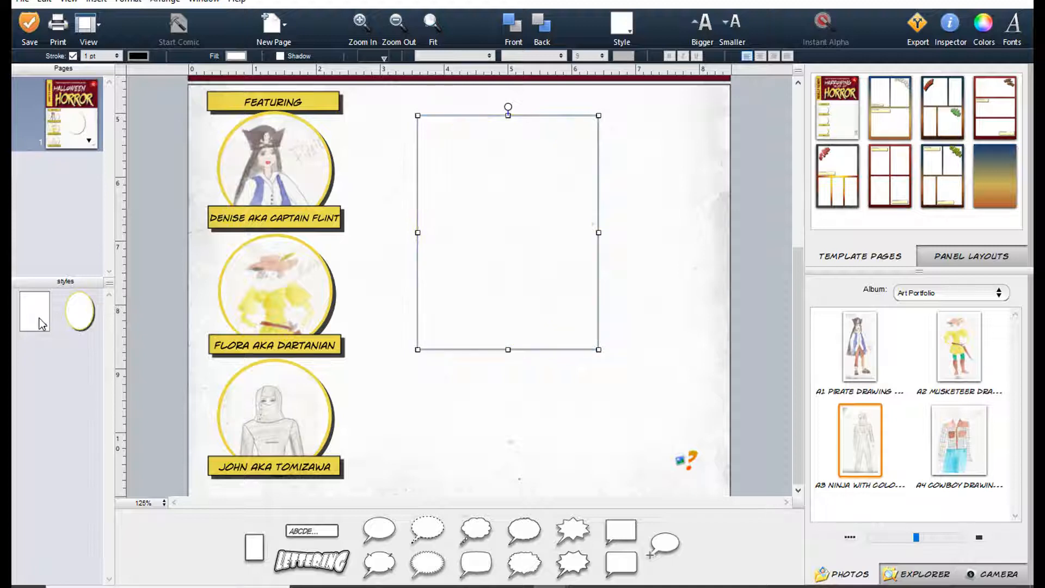
drag(507, 299, 499, 293)
drag(561, 334, 612, 474)
mouse_move(965, 440)
mouse_down()
mouse_move(630, 381)
mouse_move(532, 335)
mouse_up()
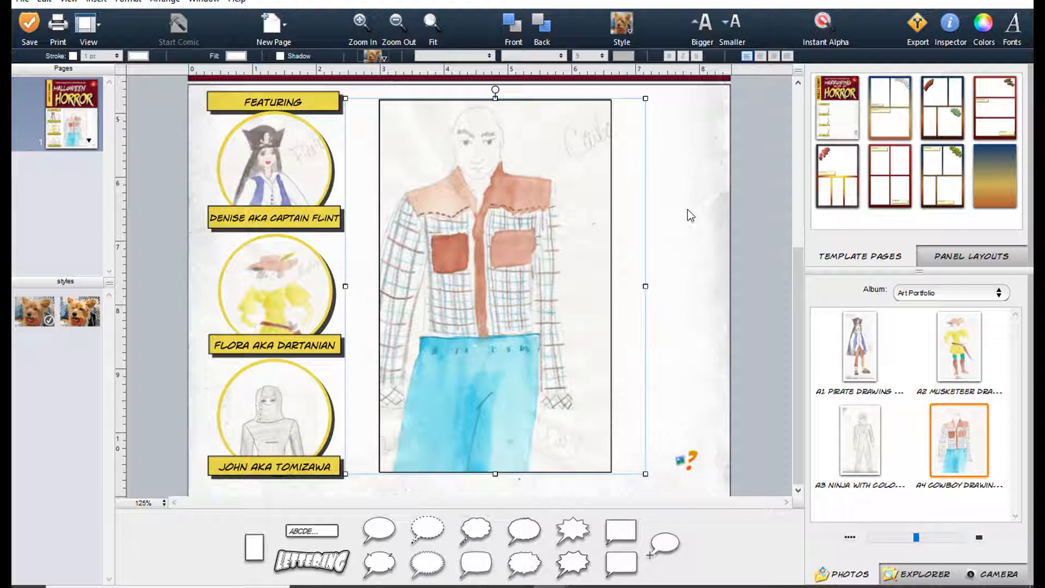
- Add a caption on the cowboy panel introducing the main character, alias JOHN WAYNE
click(693, 339)
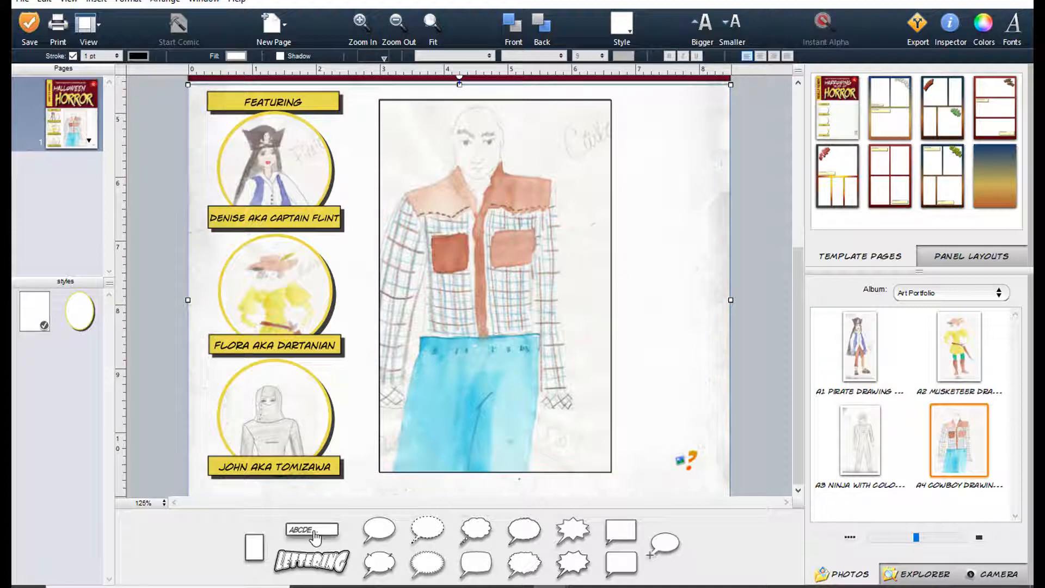
drag(315, 536, 446, 460)
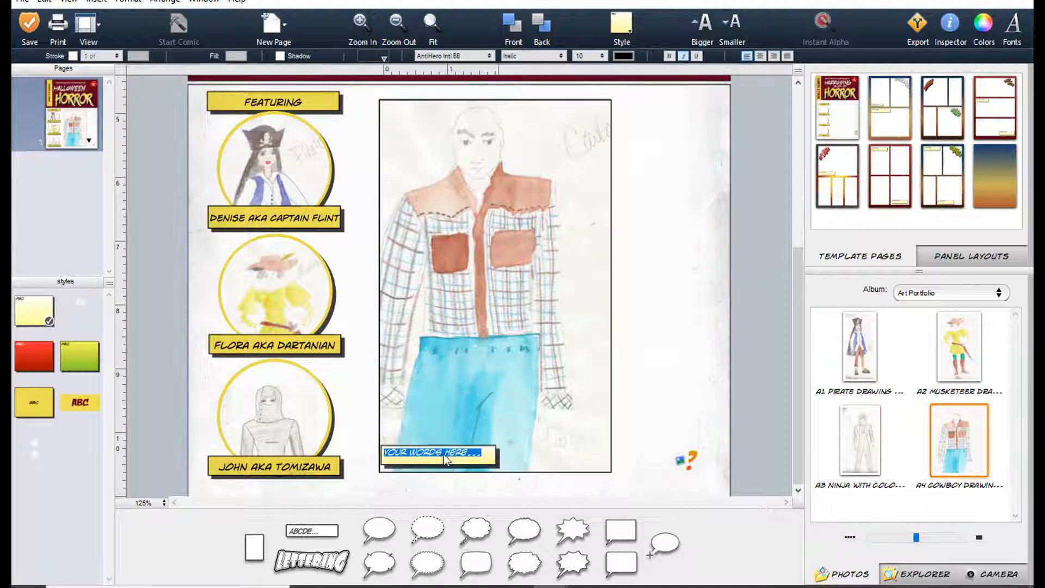
click(493, 461)
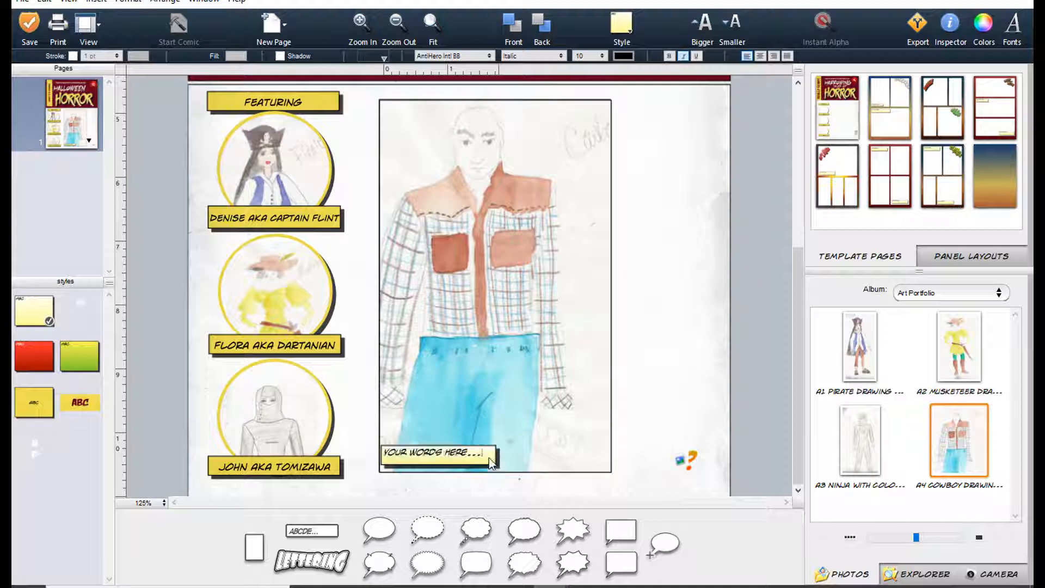
drag(491, 460, 374, 456)
text(MAIN CHARACTER:)
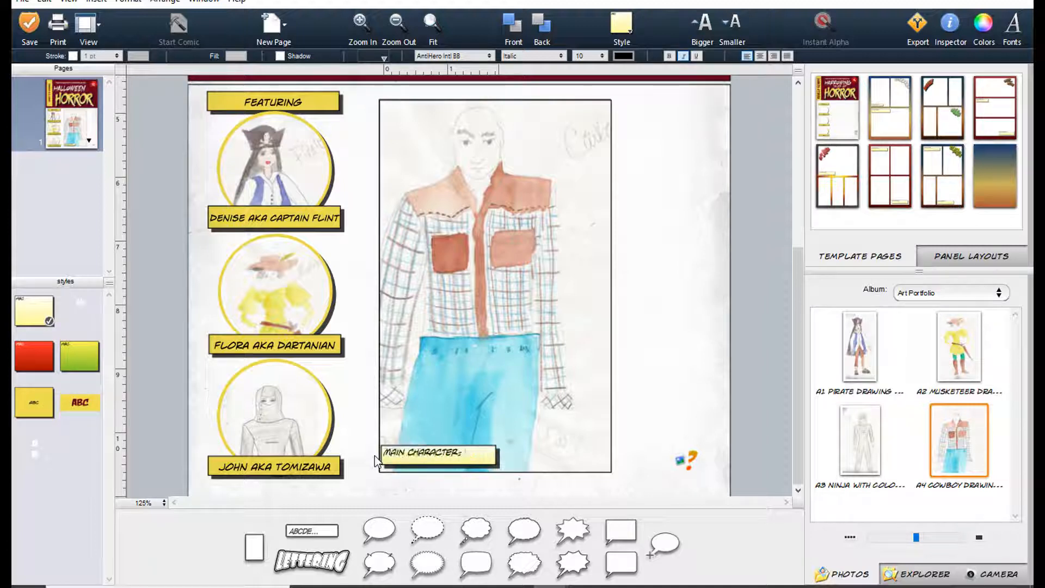
text( JOSE AKA )
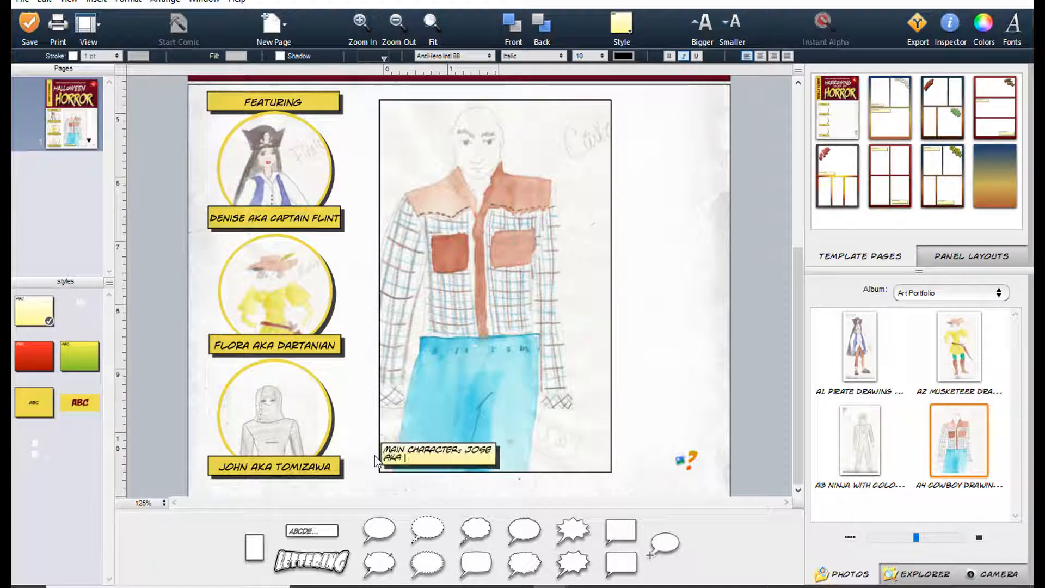
text(JOHN WAYNE)
click(479, 429)
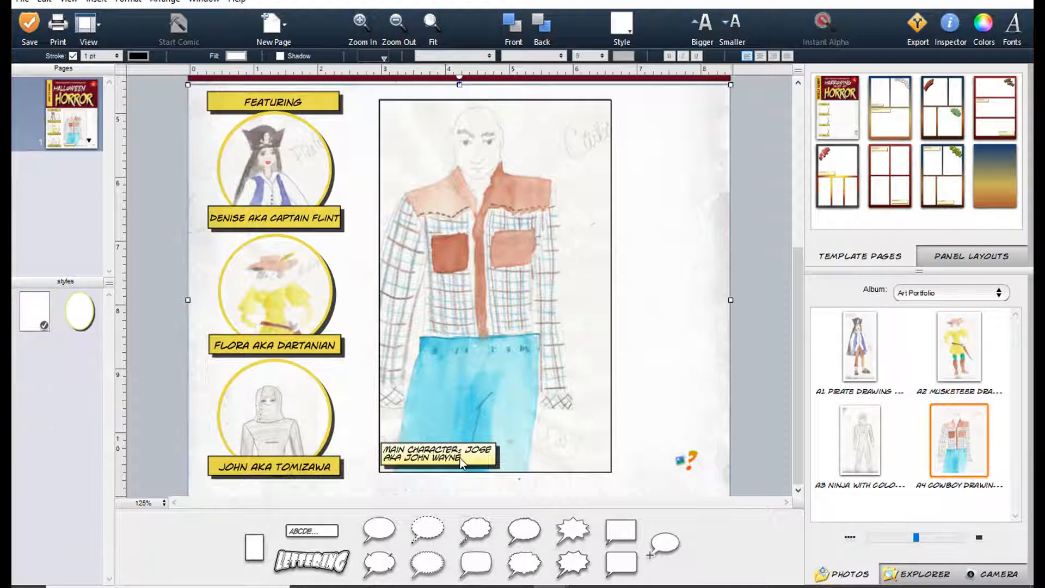
- Widen the caption across the panel's bottom, centre its text and set it to size 11
click(486, 456)
drag(498, 466, 604, 467)
double_click(511, 455)
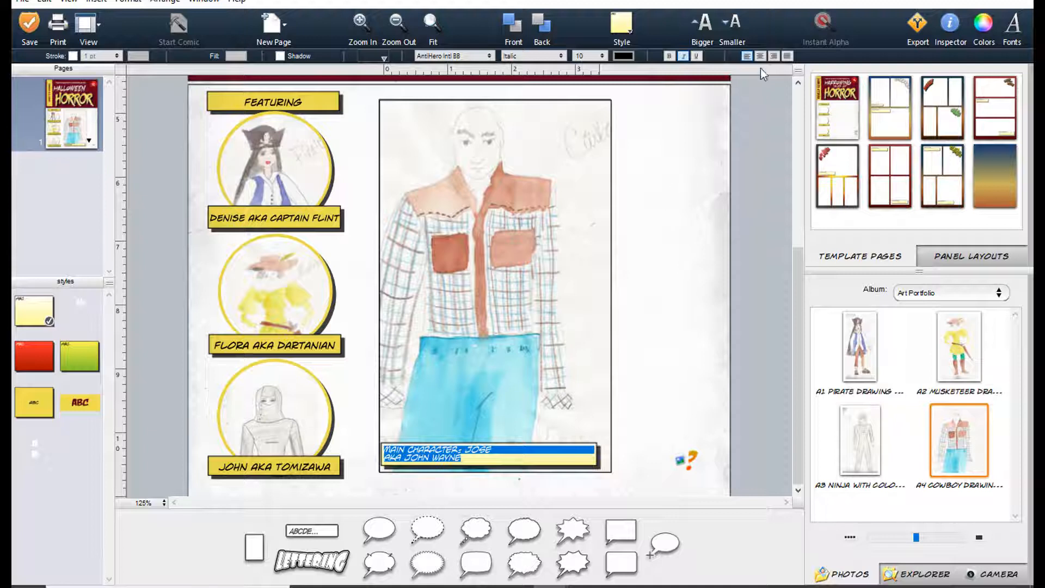
click(760, 54)
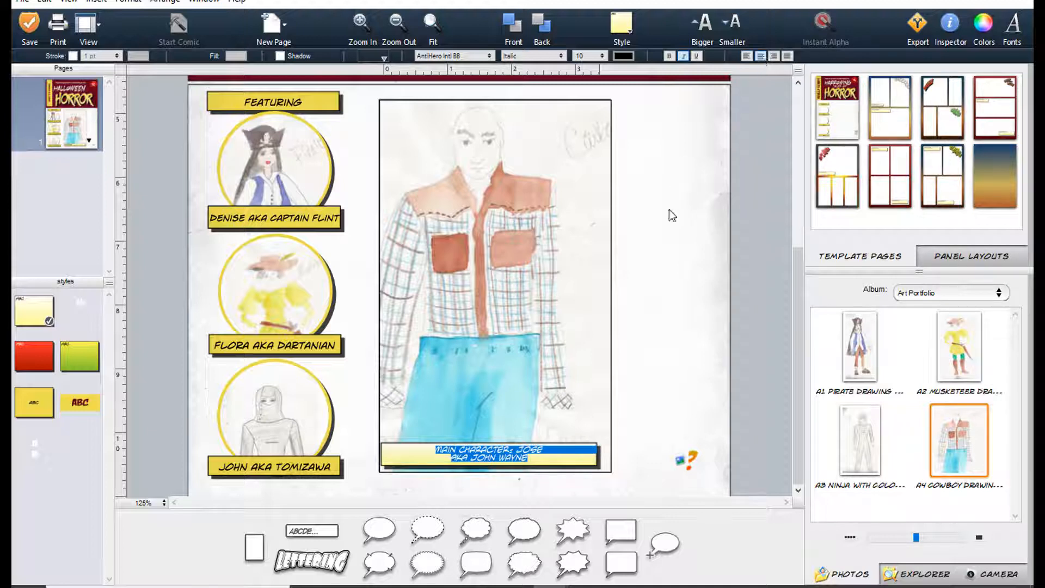
click(593, 55)
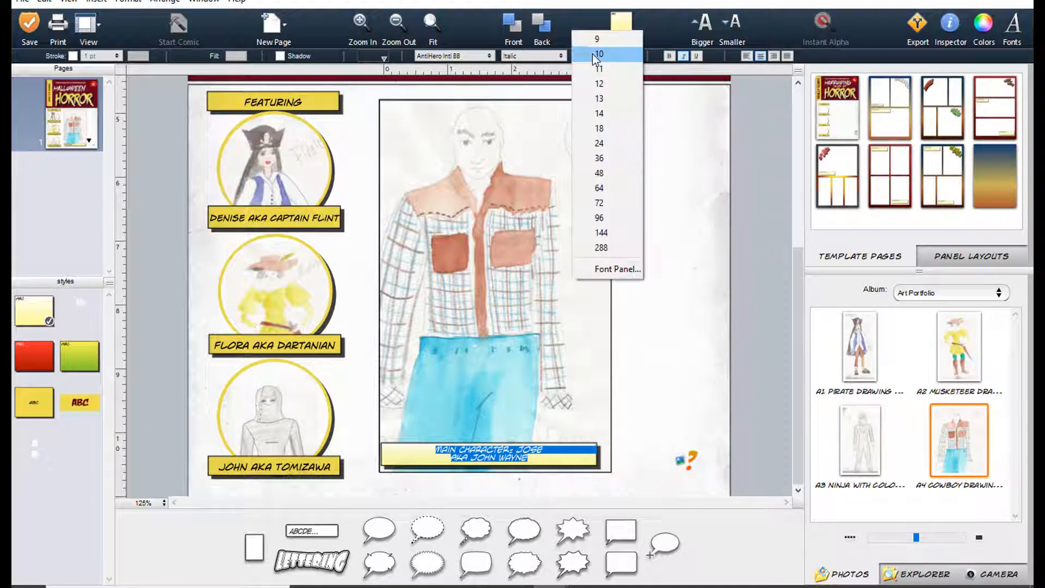
click(600, 69)
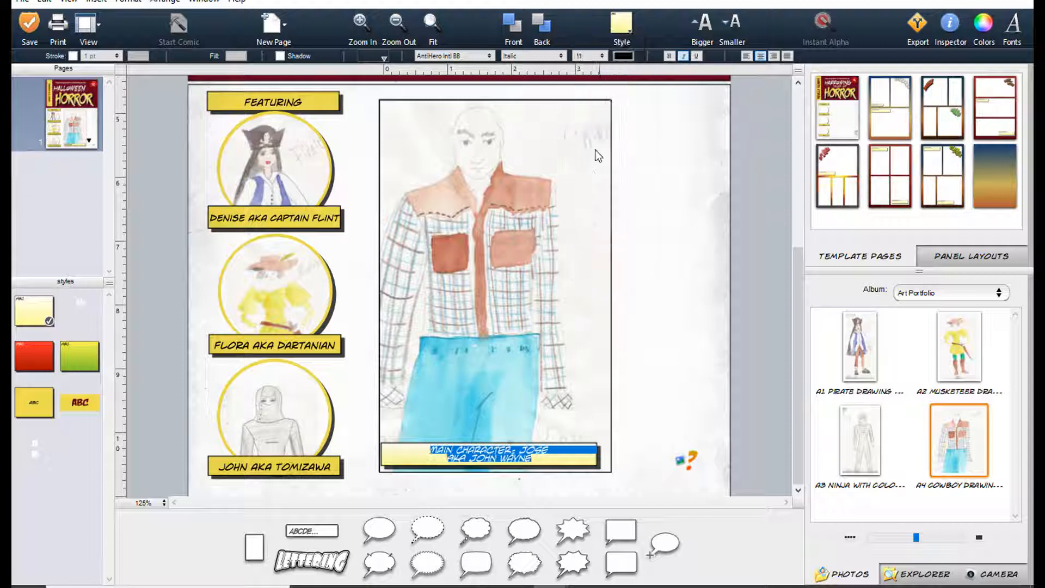
click(683, 350)
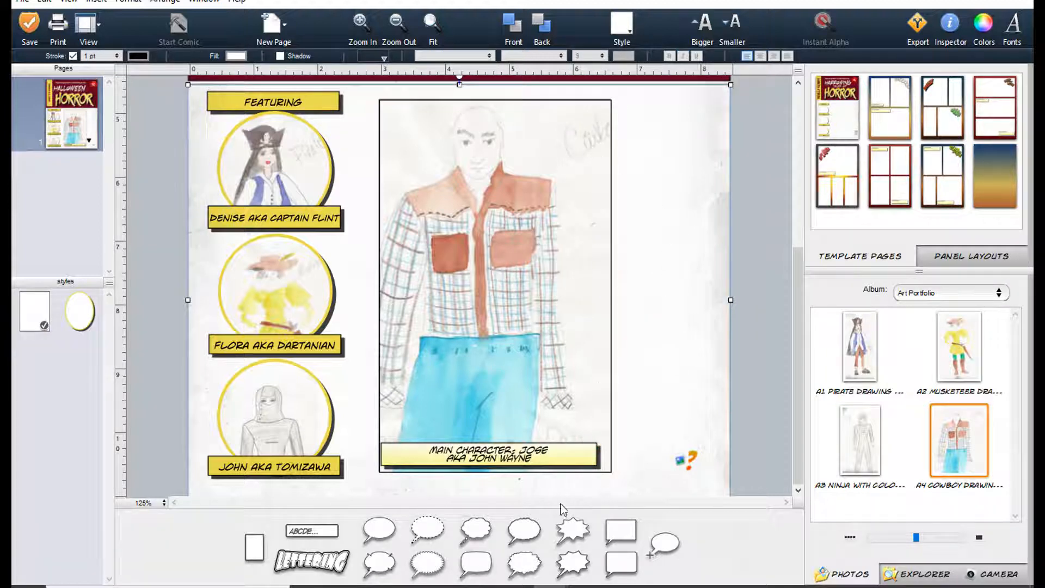
- Add a speech balloon with the cowboy's self-introduction greeting, placed near the panel's top right
drag(380, 530, 595, 183)
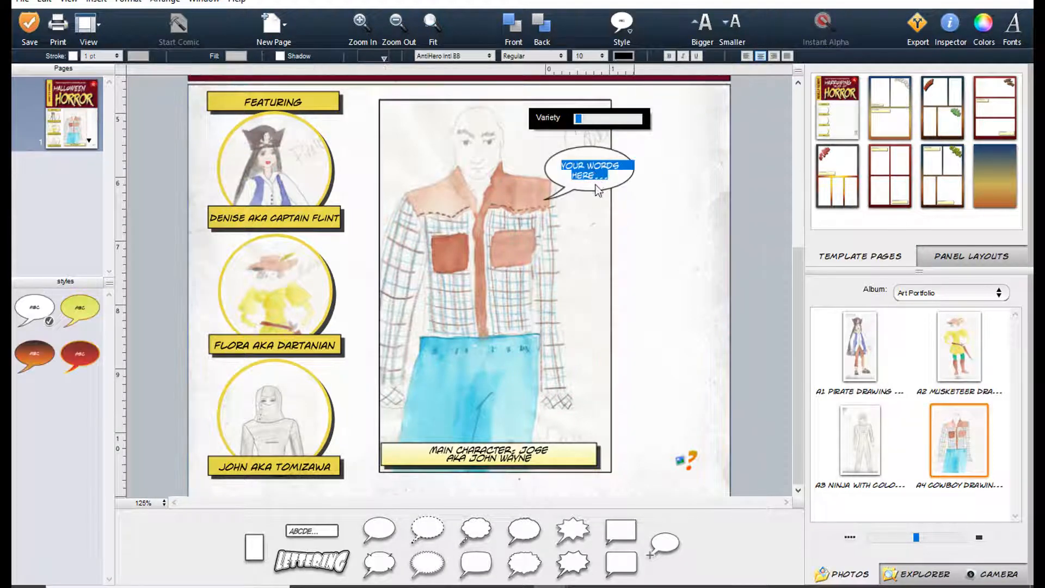
click(596, 183)
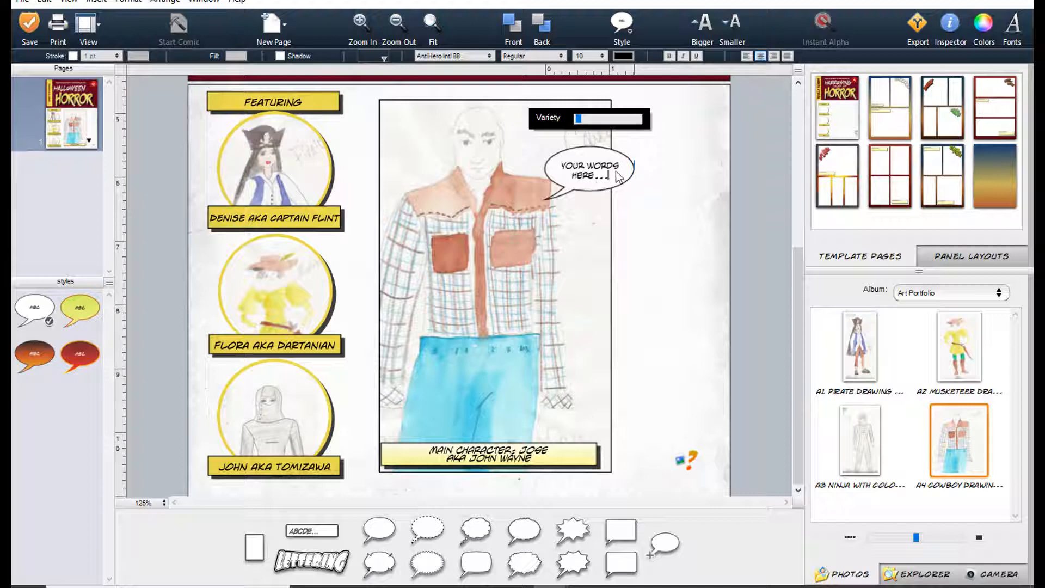
drag(597, 173, 550, 152)
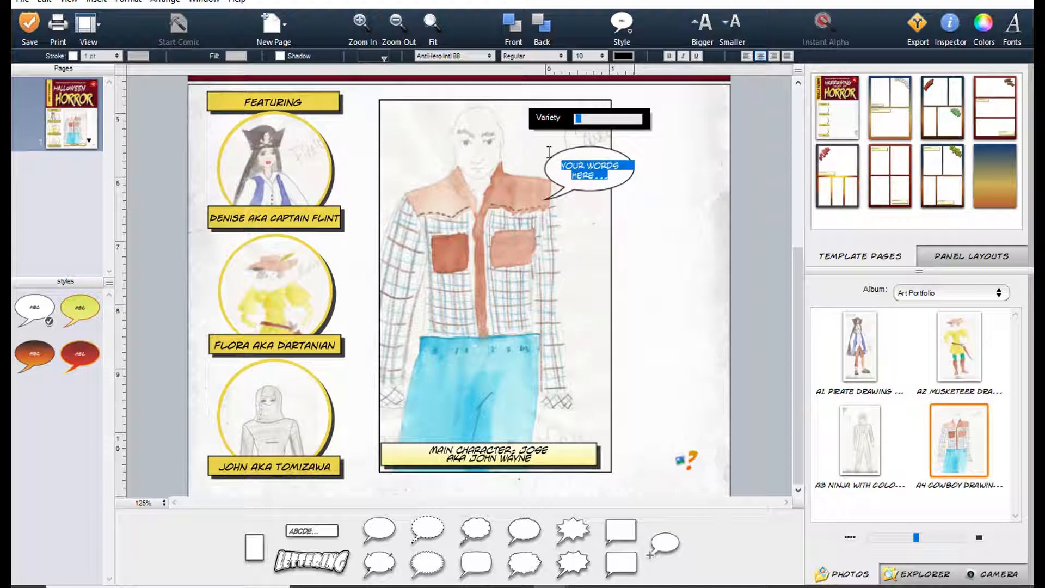
text(Hi! )
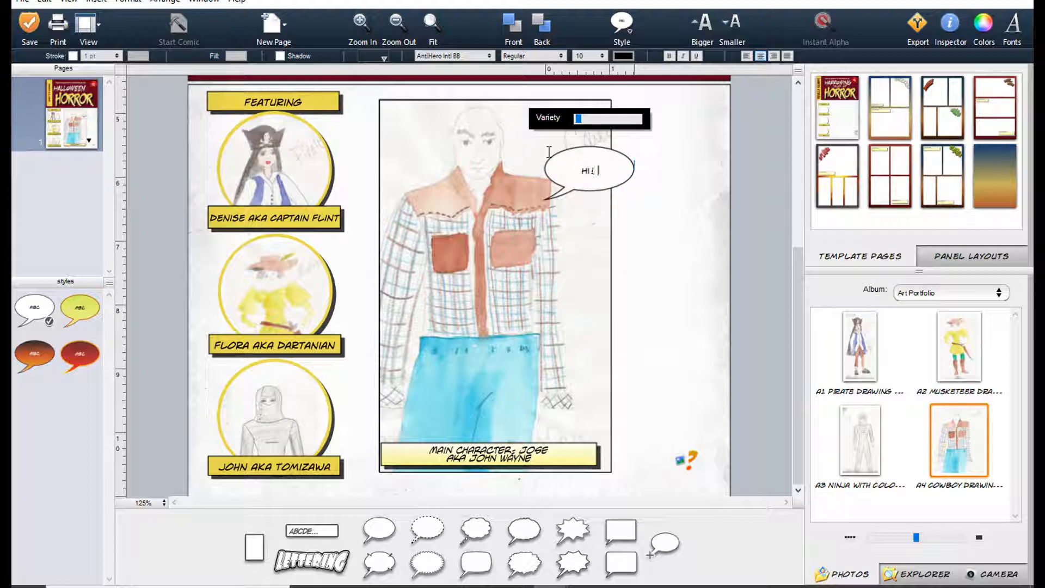
text(I'm Jose.)
click(627, 210)
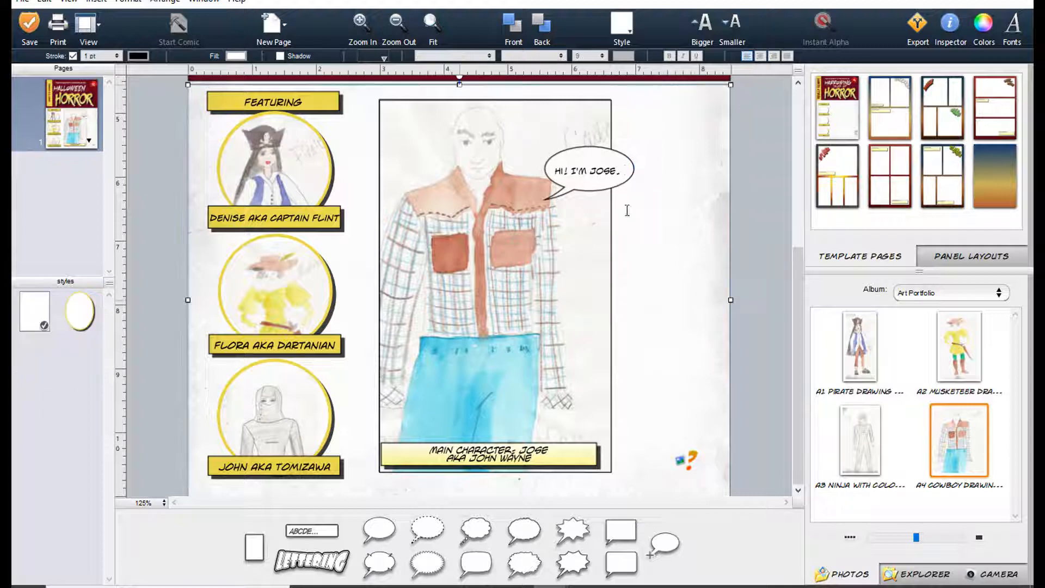
click(587, 183)
drag(613, 178, 612, 134)
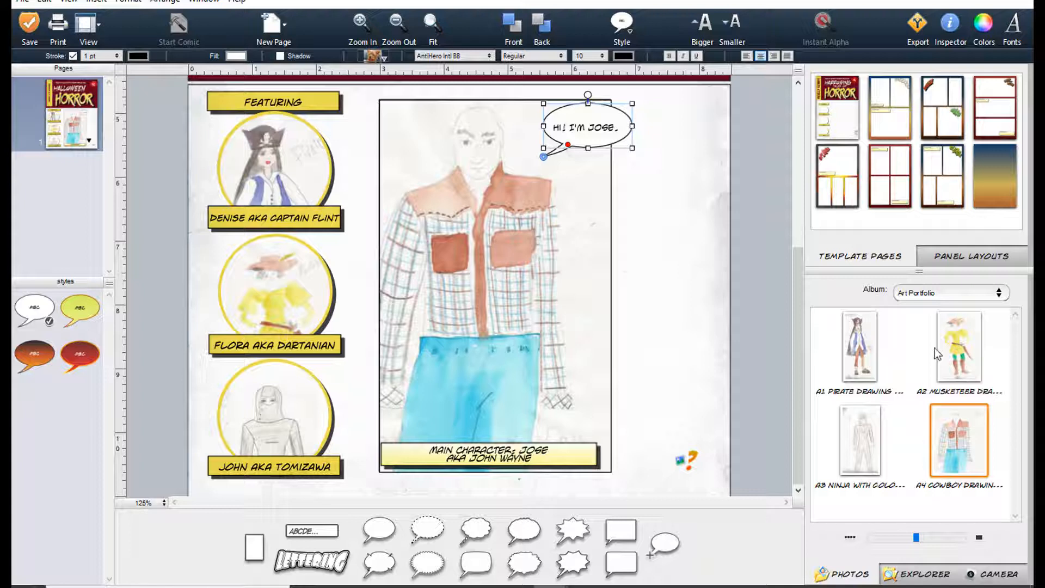
click(648, 298)
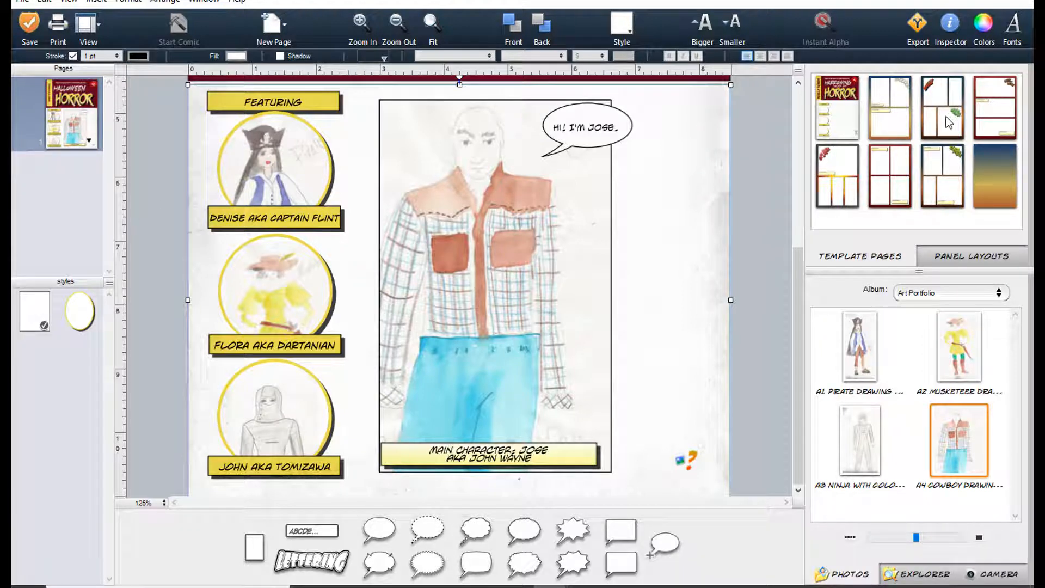
- Add a second page with this panel layout and give its scream lettering the green dripping style
drag(947, 122, 633, 305)
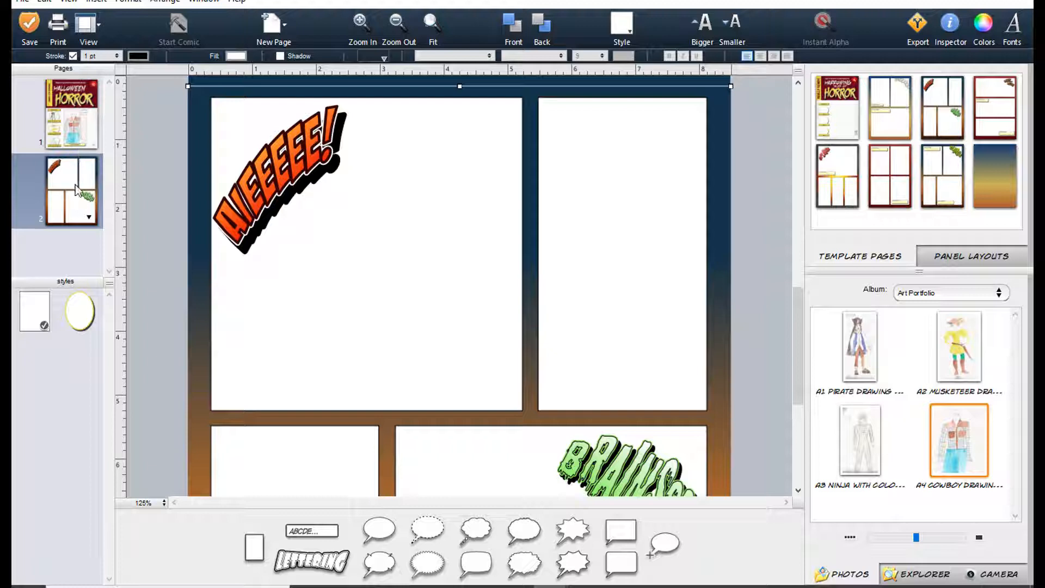
click(278, 181)
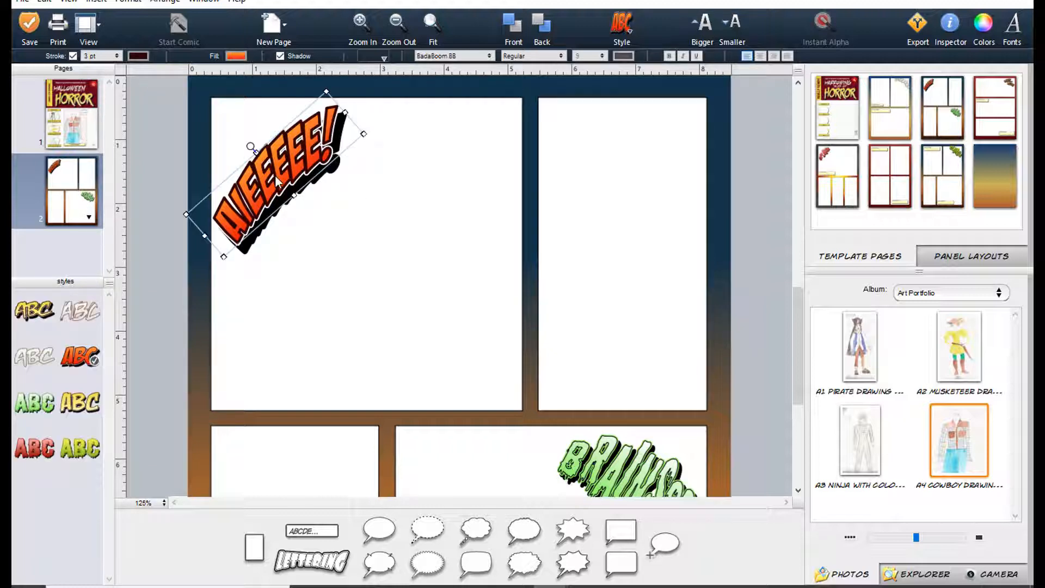
click(43, 315)
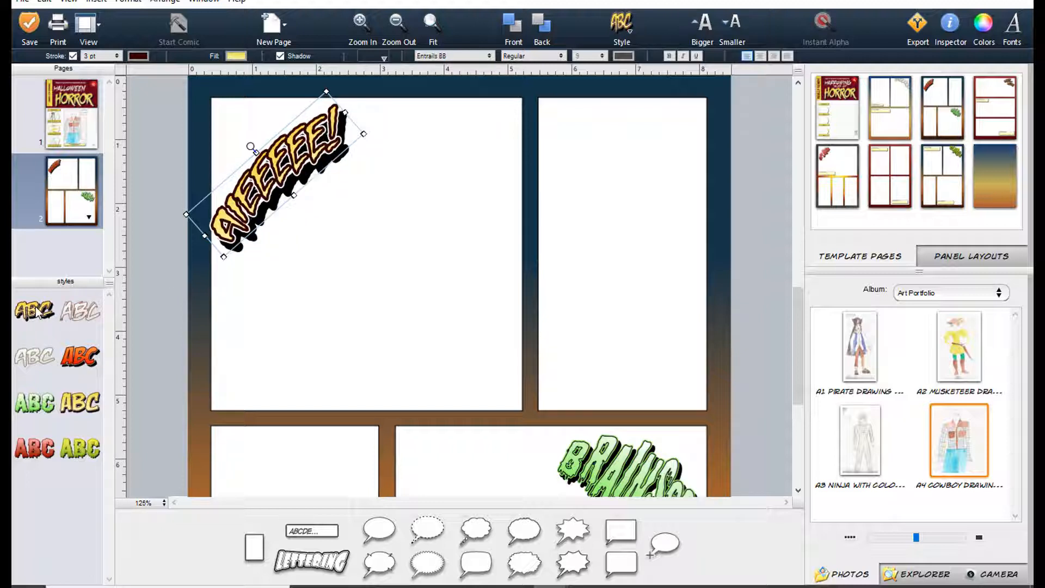
click(83, 312)
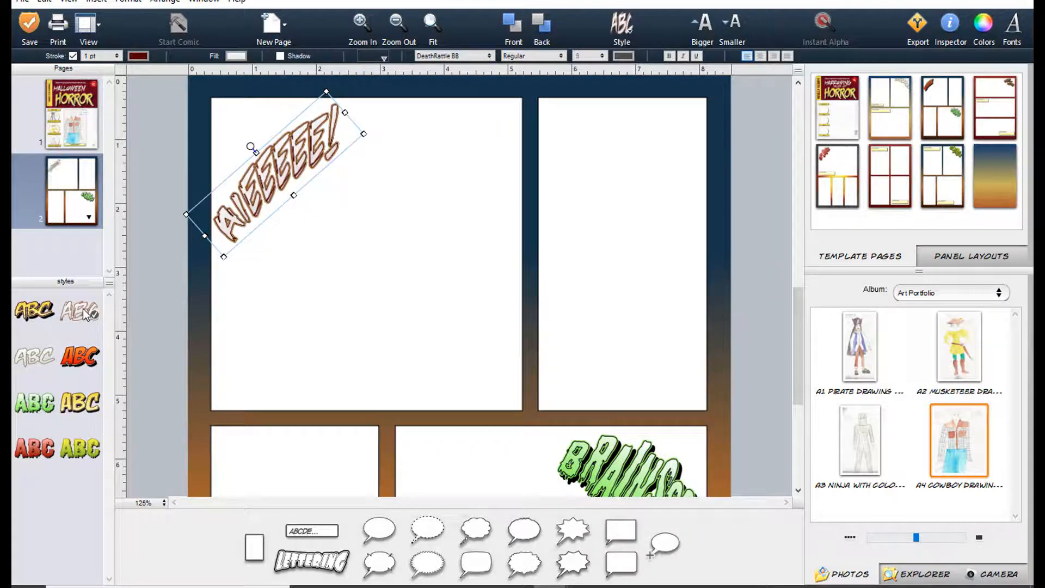
click(86, 357)
click(80, 403)
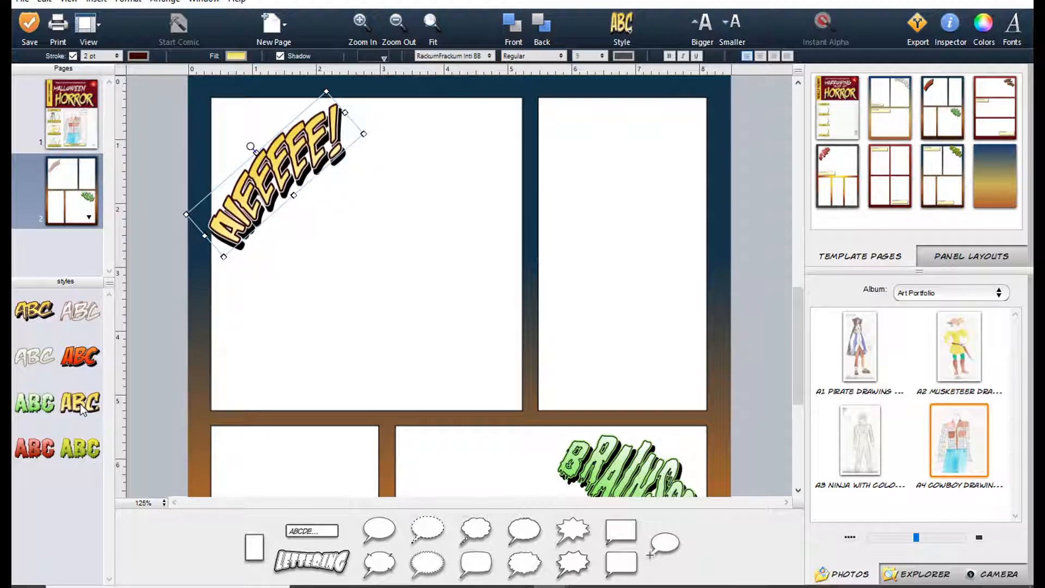
click(33, 407)
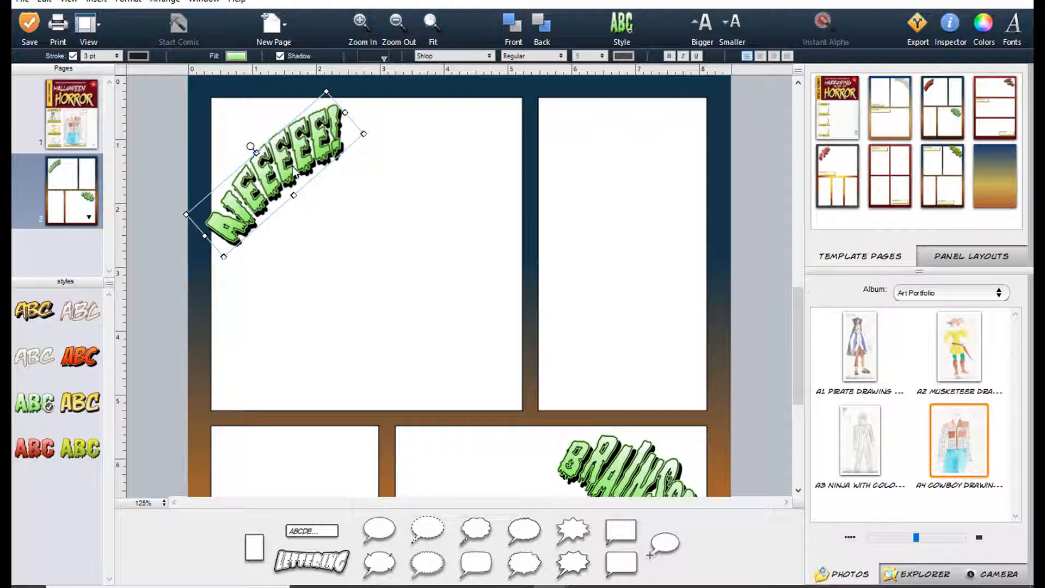
- Restyle the BRAINSSS lettering orange and change its text to KNOCK!
scroll(678, 280, down, 3)
click(632, 348)
click(80, 356)
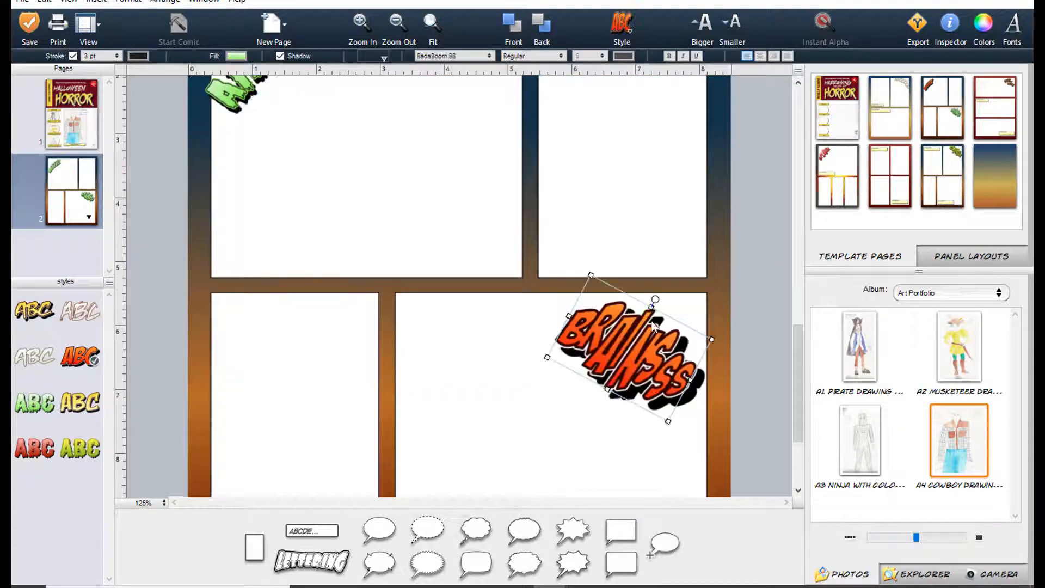
double_click(635, 352)
text(KNOCK!)
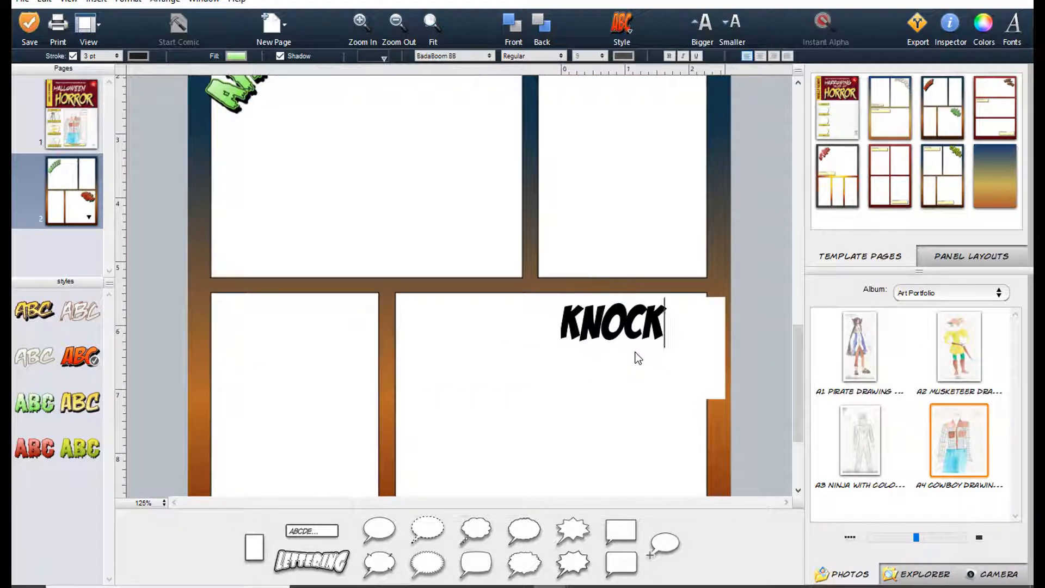
key(Escape)
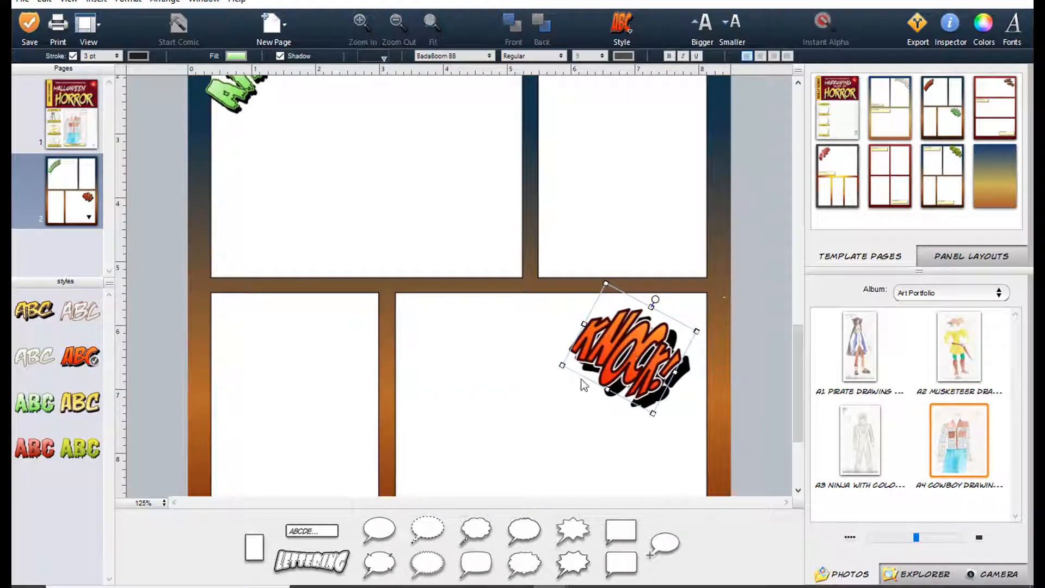
scroll(458, 379, up, 7)
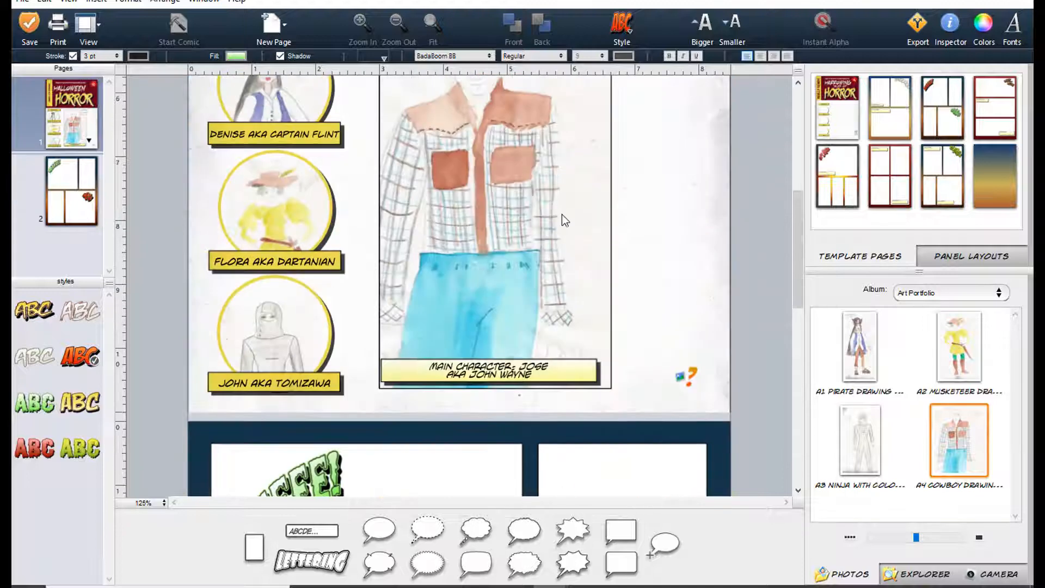
scroll(566, 318, down, 5)
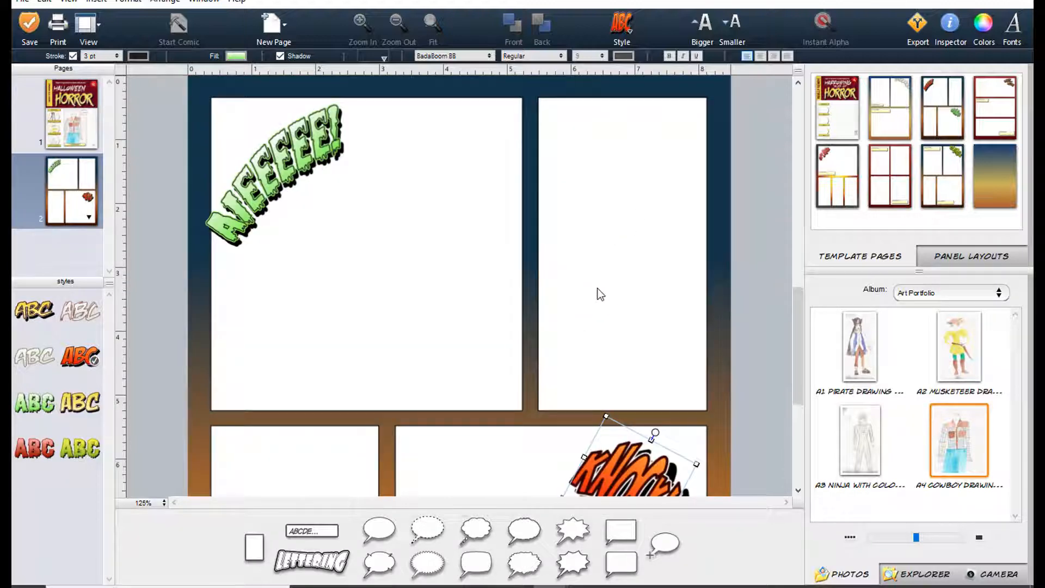
scroll(408, 345, up, 5)
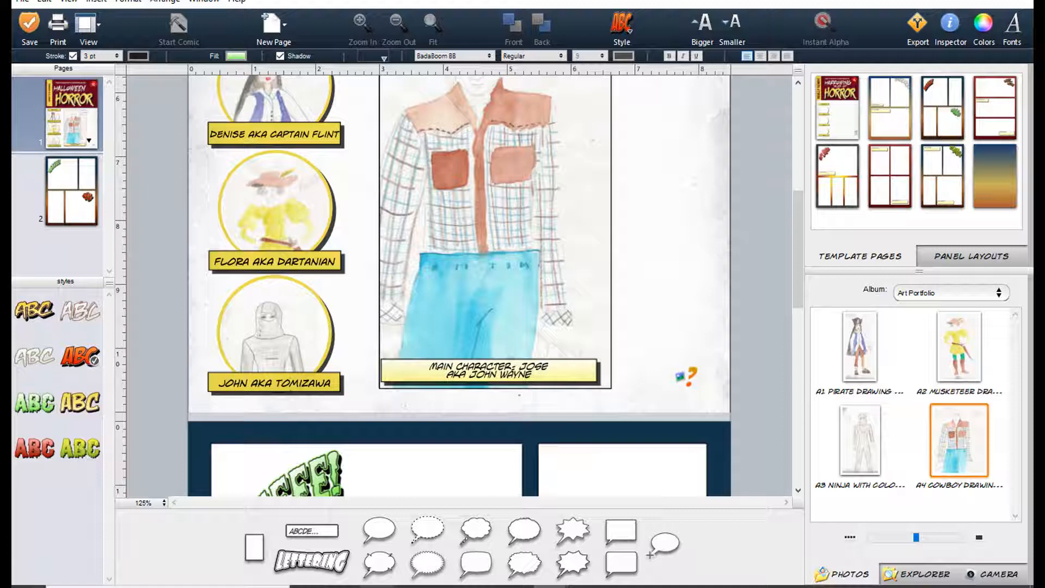
- Browse to WMSDOCS (J:) > ART Class > Character Sketch Examples shown as large icons
click(376, 586)
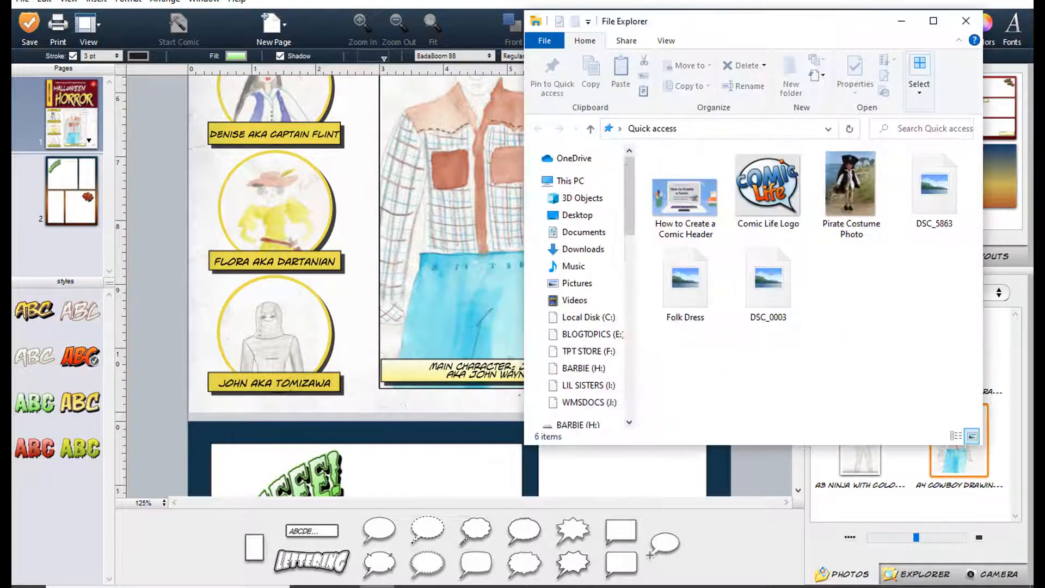
drag(628, 210, 635, 288)
click(599, 306)
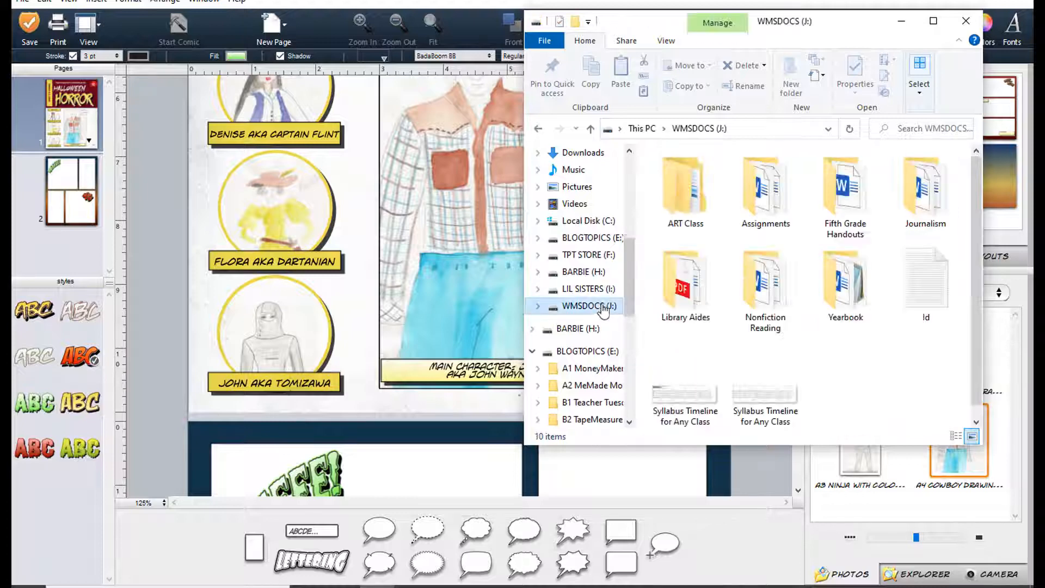
click(692, 200)
double_click(693, 200)
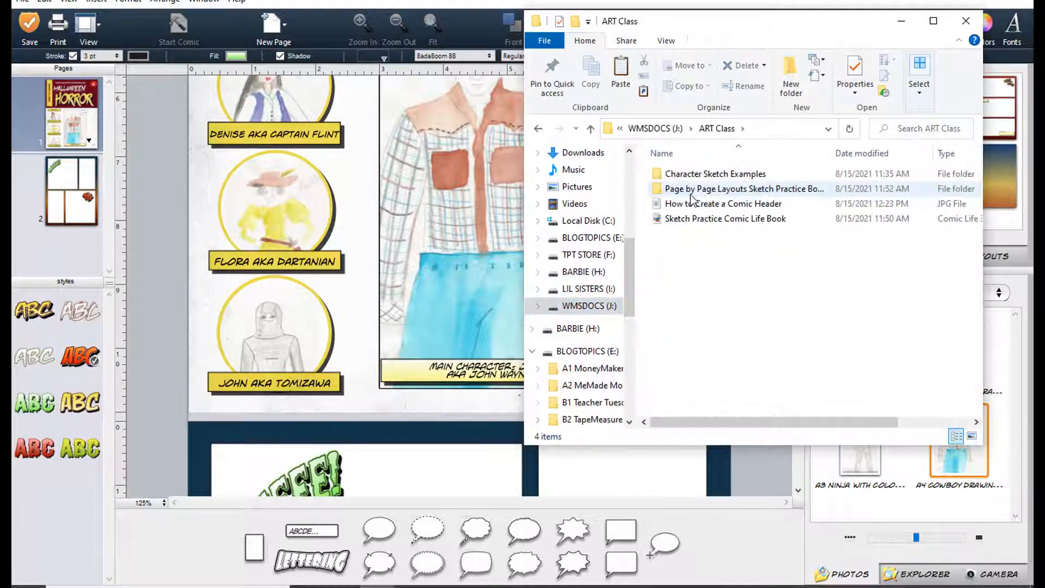
double_click(657, 178)
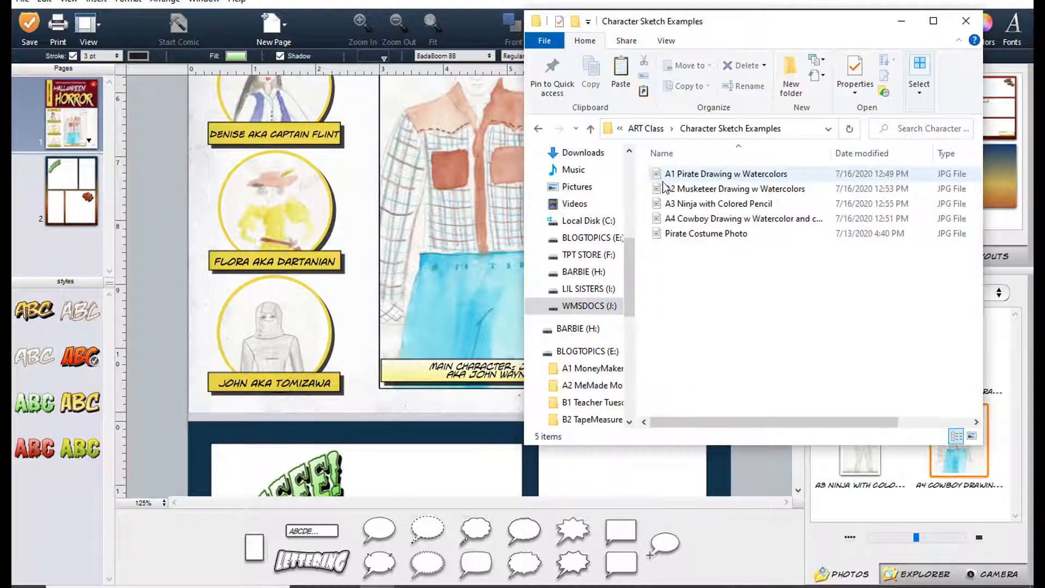
click(672, 39)
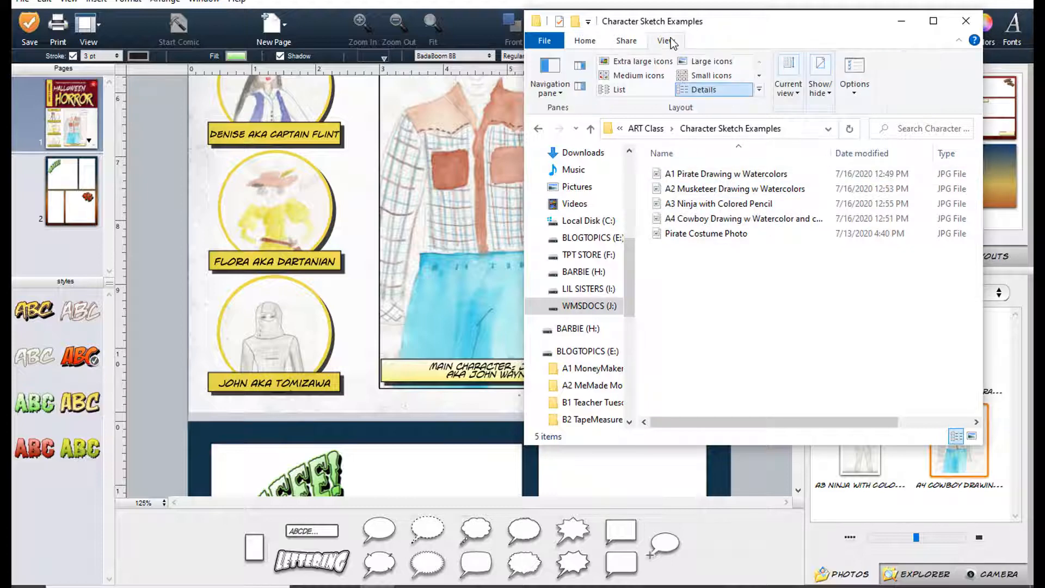
click(711, 61)
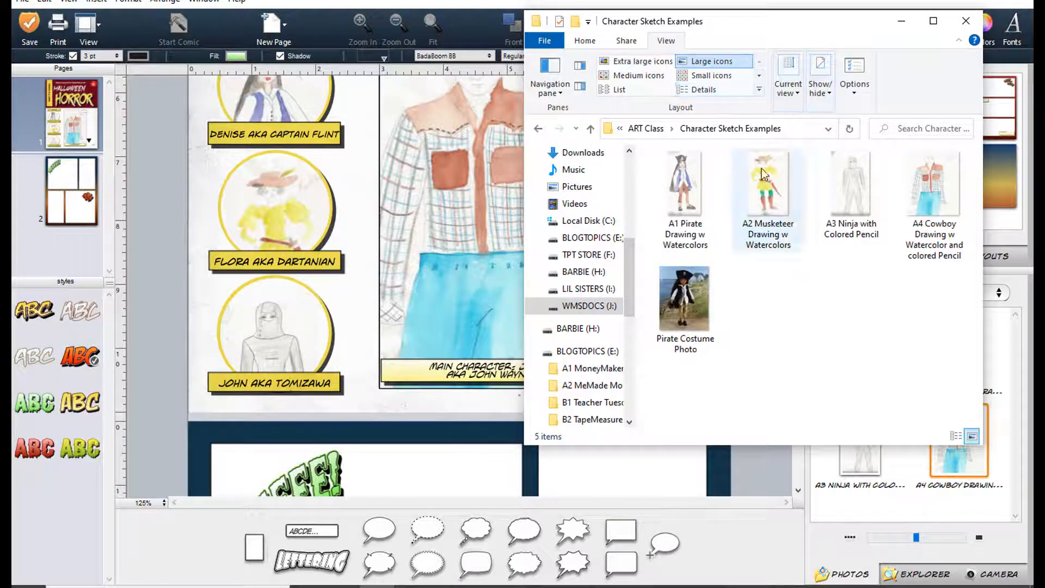
- Drag the A2 Musketeer drawing into page 2's top-left panel and close Explorer
scroll(399, 307, down, 5)
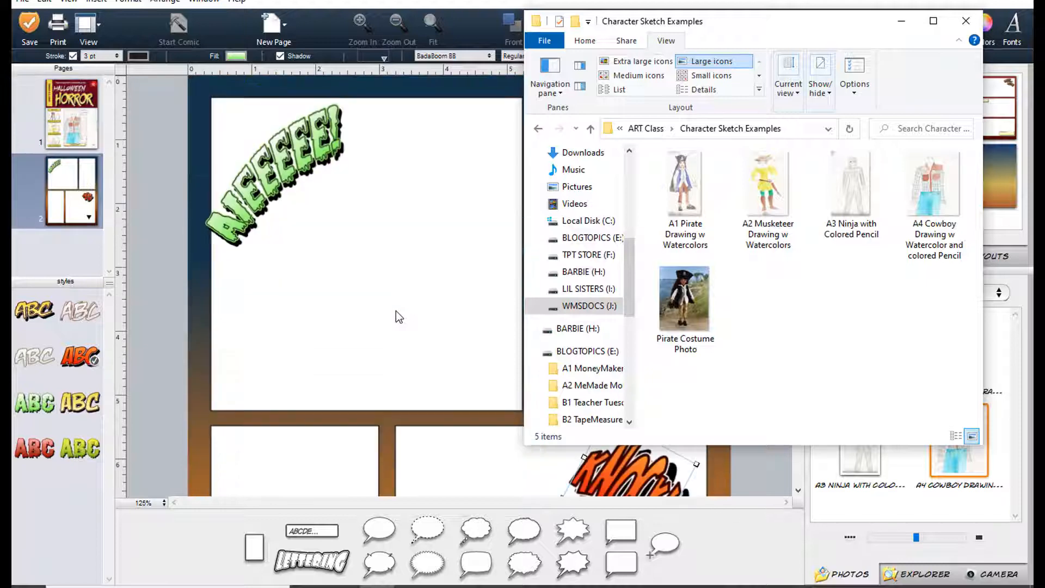
drag(751, 248, 400, 394)
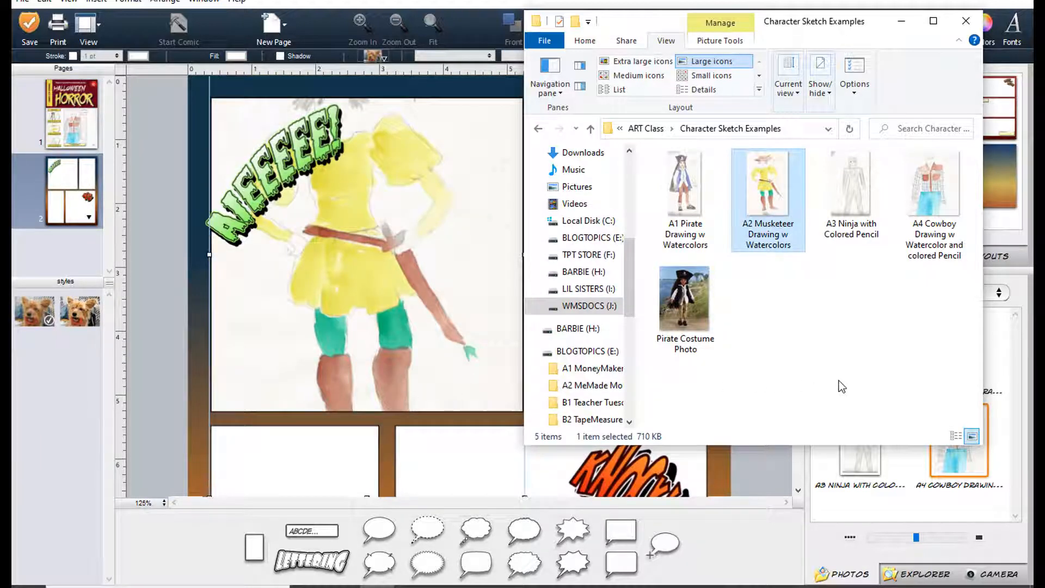
click(967, 20)
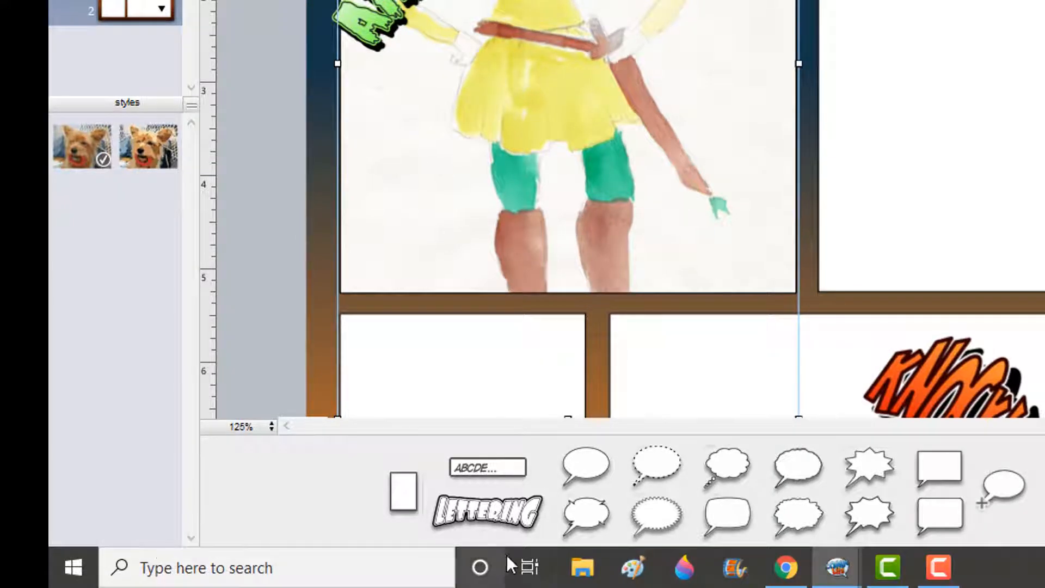
- Launch File Explorer from the Start menu and open the WMSDOCS (J:) drive
click(73, 568)
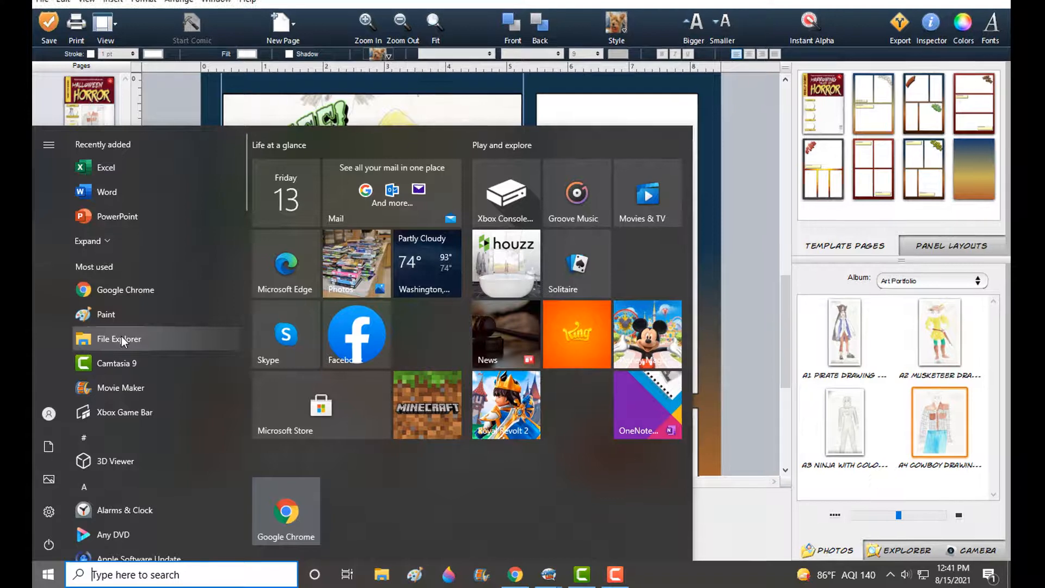
click(131, 203)
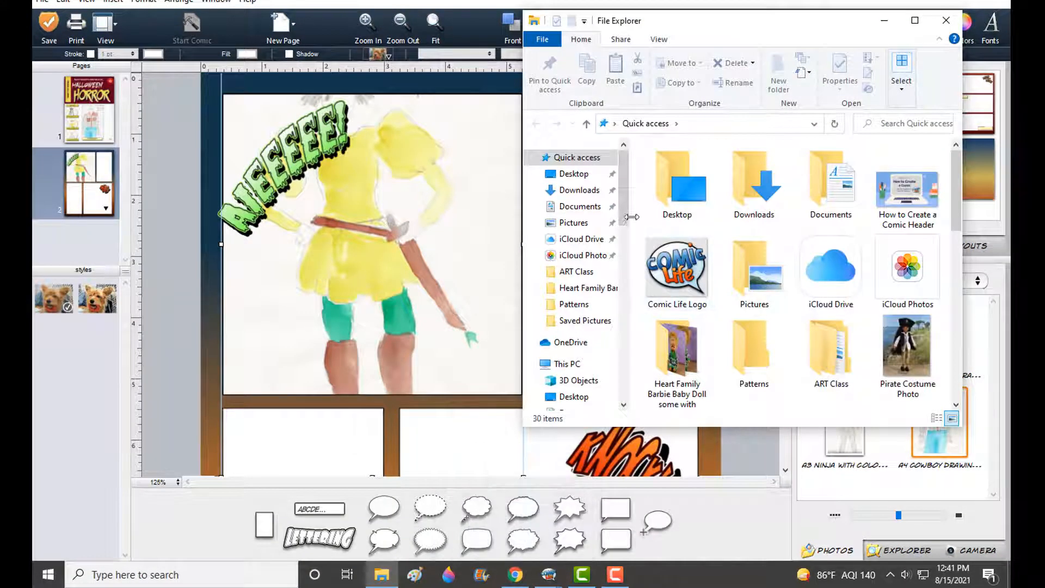
drag(622, 215, 635, 277)
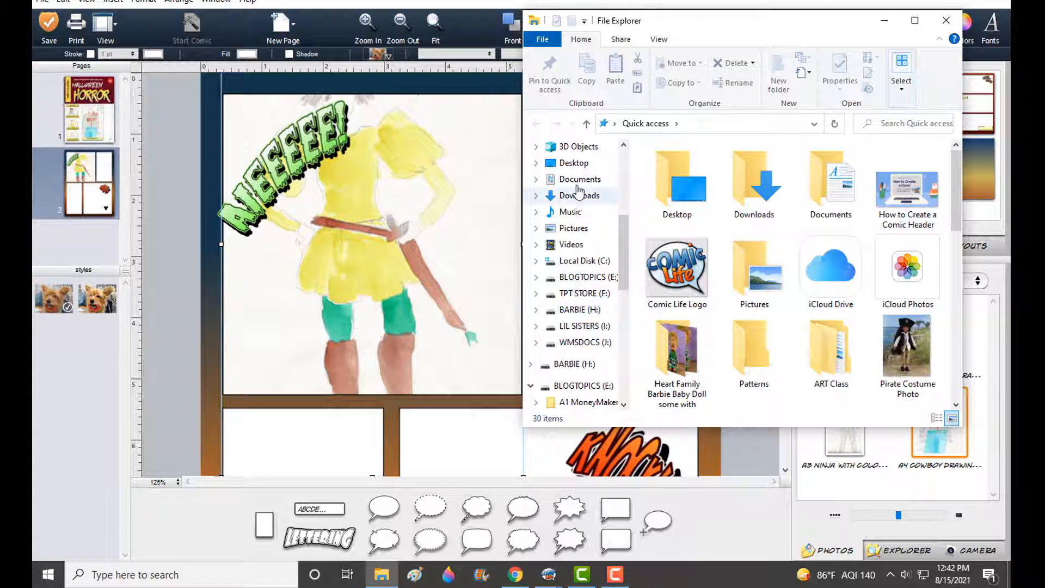
click(582, 342)
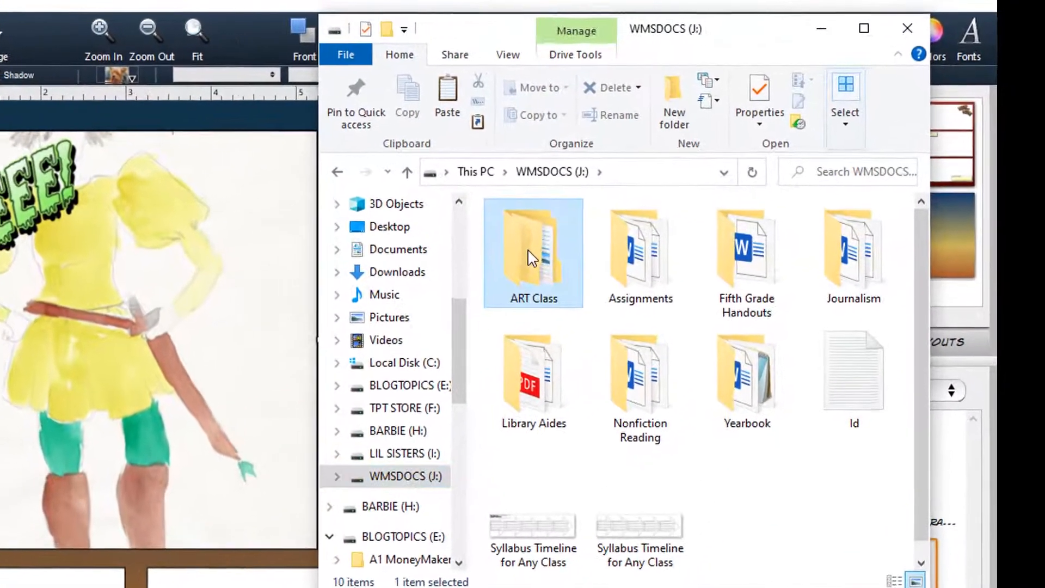
- Open the ART Class folder, then its Character Sketch Examples subfolder
double_click(610, 218)
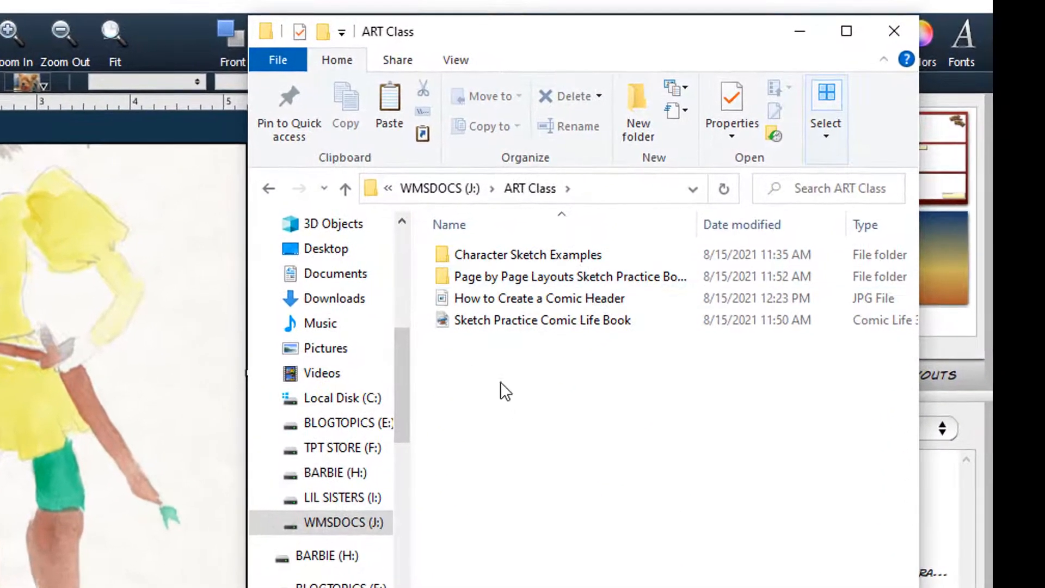
click(442, 256)
double_click(440, 251)
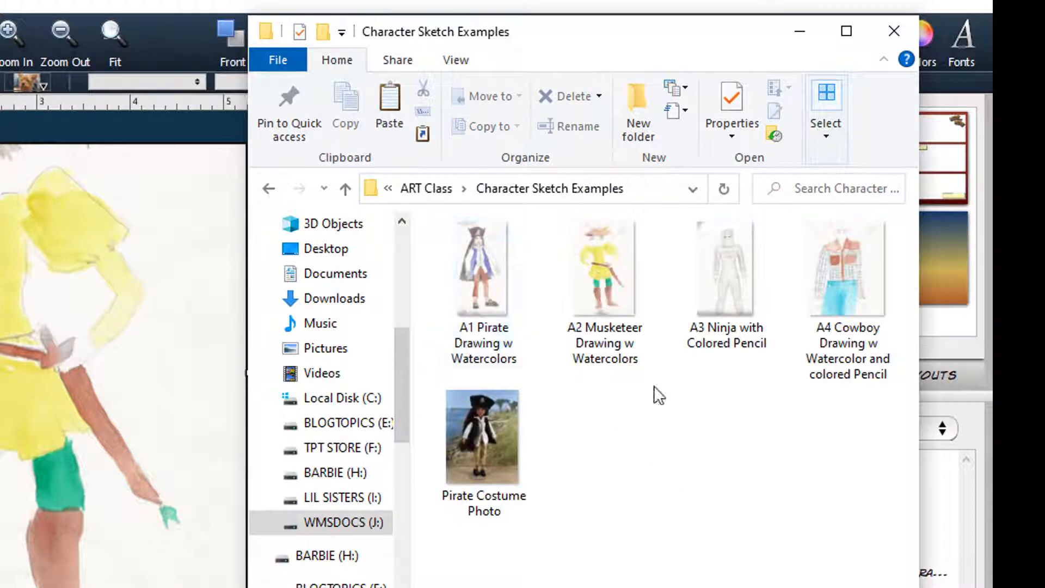
- Try Extra large, Medium and Large icon views for the five character images
click(453, 58)
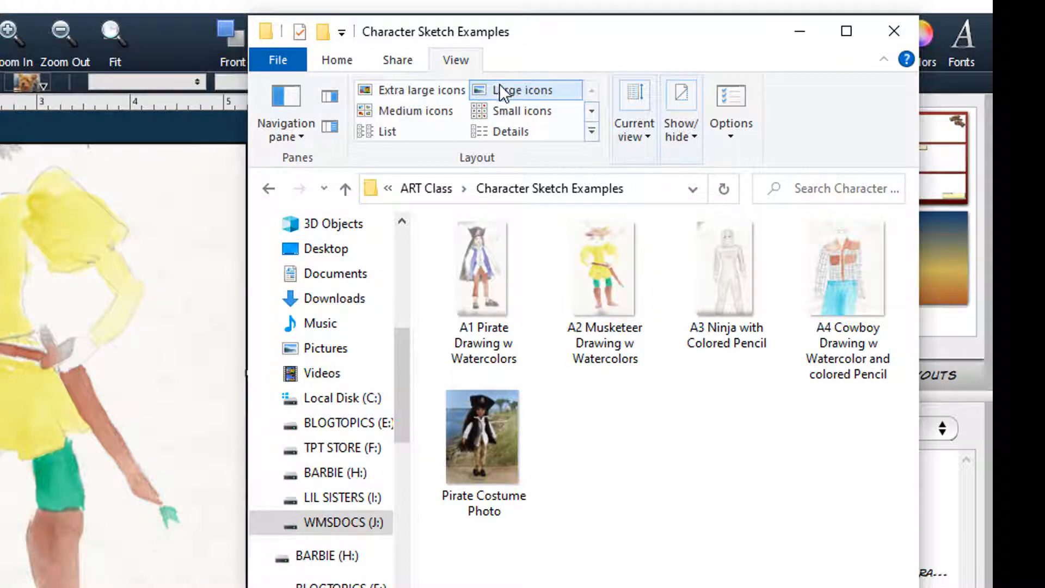
click(381, 87)
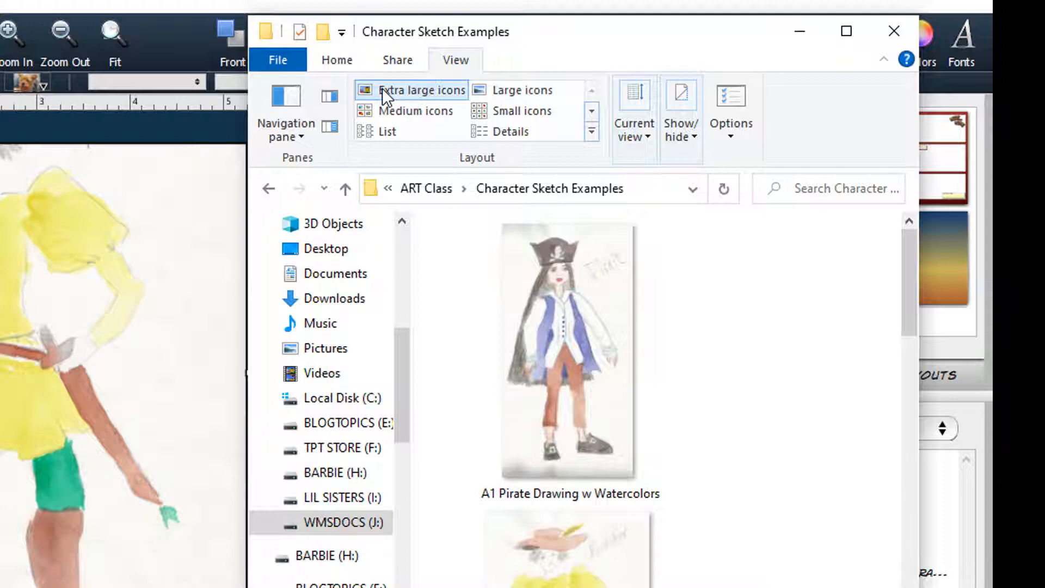
click(404, 108)
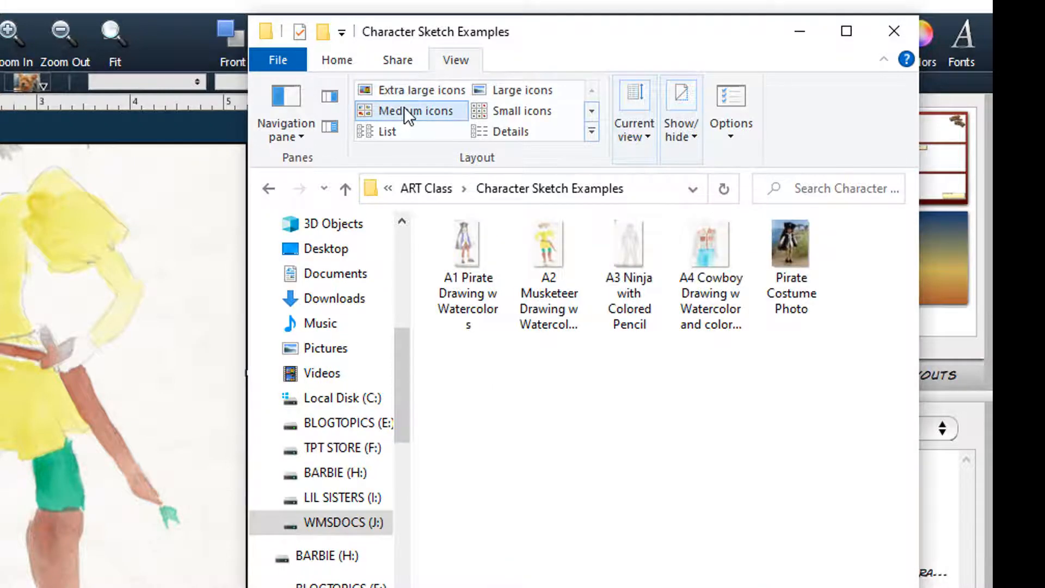
click(393, 89)
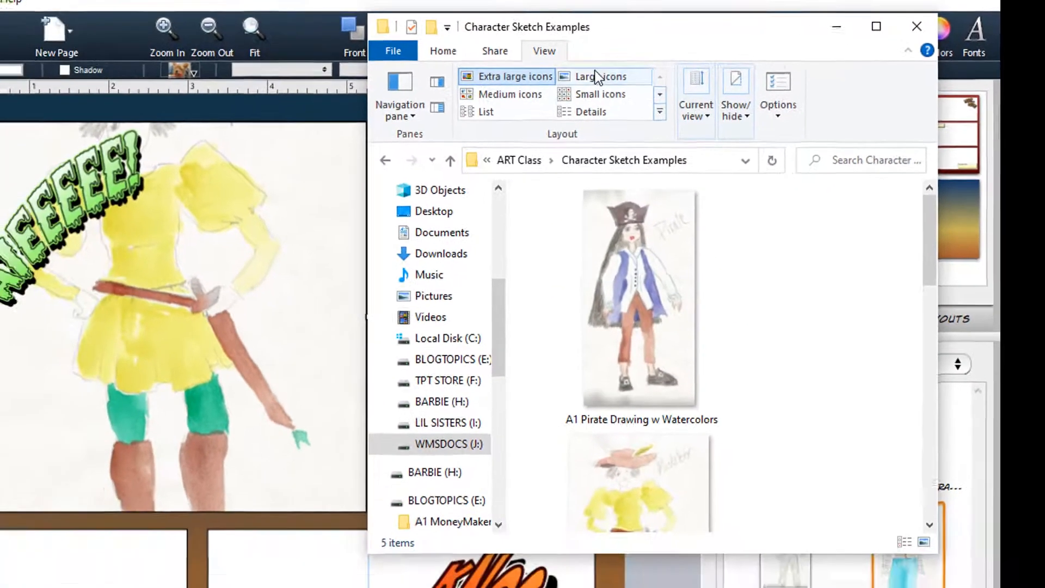
click(597, 76)
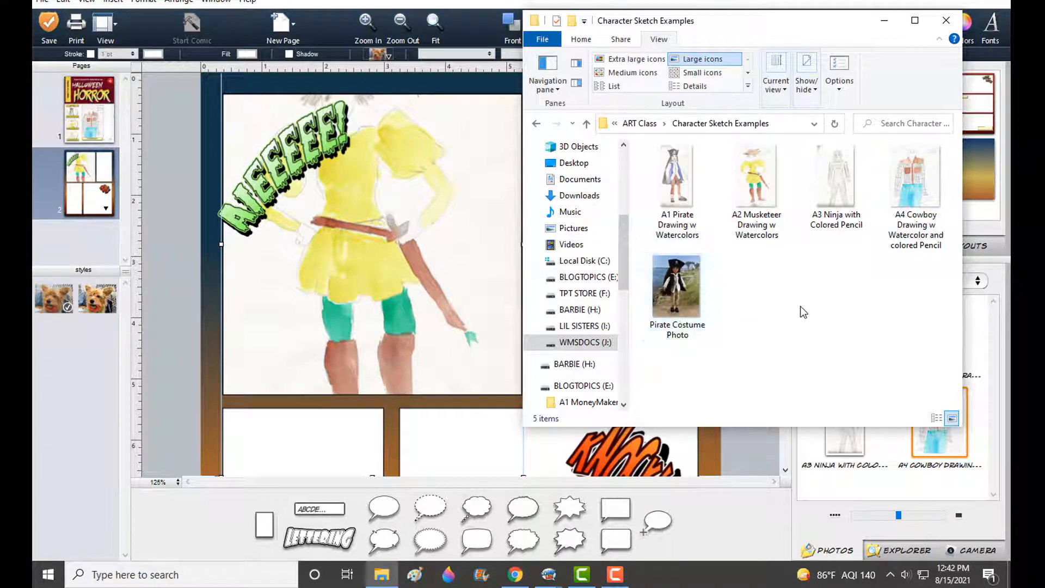
- Scroll down to page 2 and deselect the yellow HALLOWEEN NIGHT: lettering
scroll(492, 299, down, 3)
scroll(462, 306, down, 1)
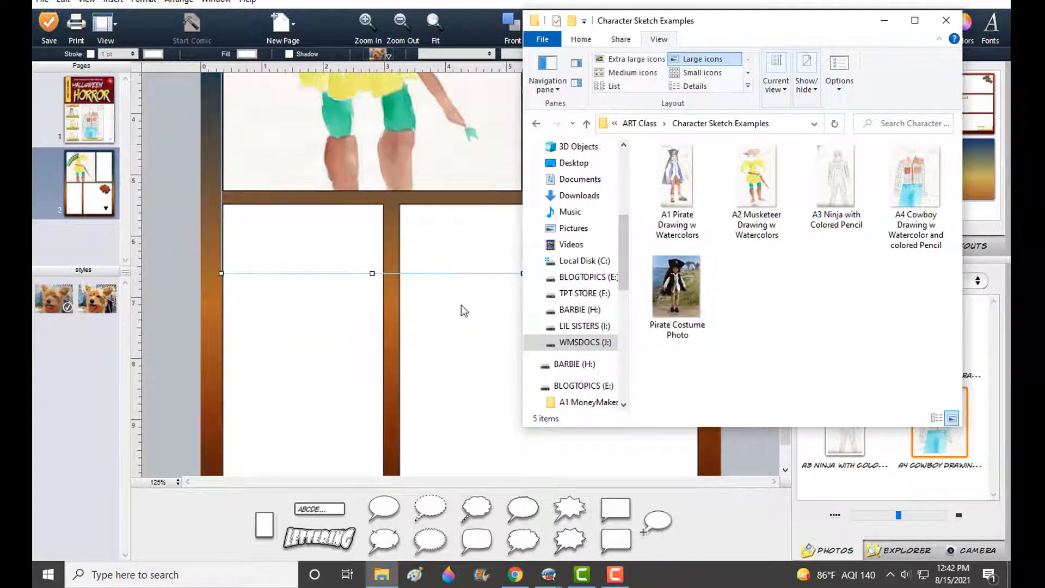
scroll(461, 306, down, 1)
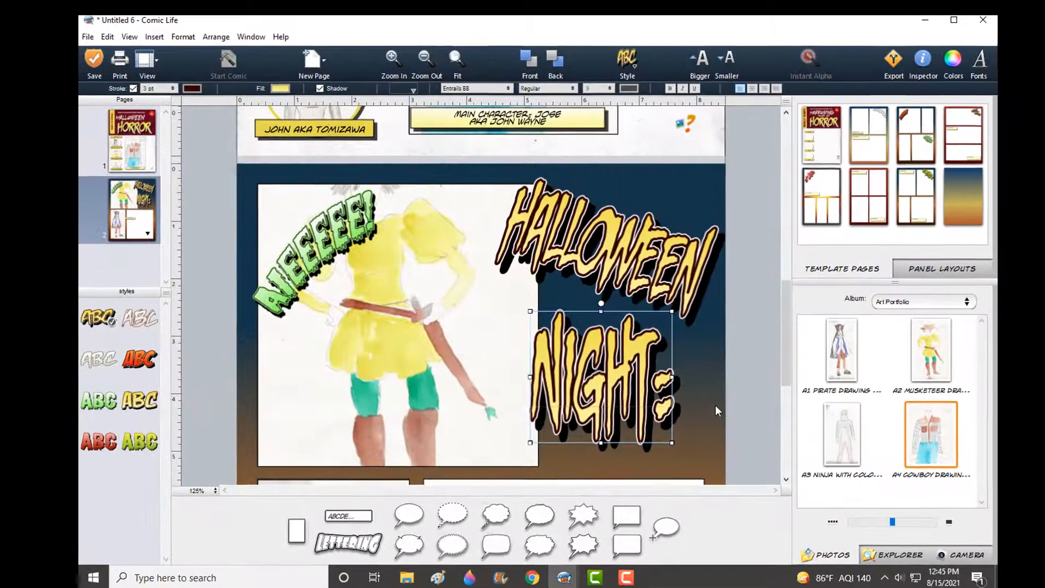
click(703, 398)
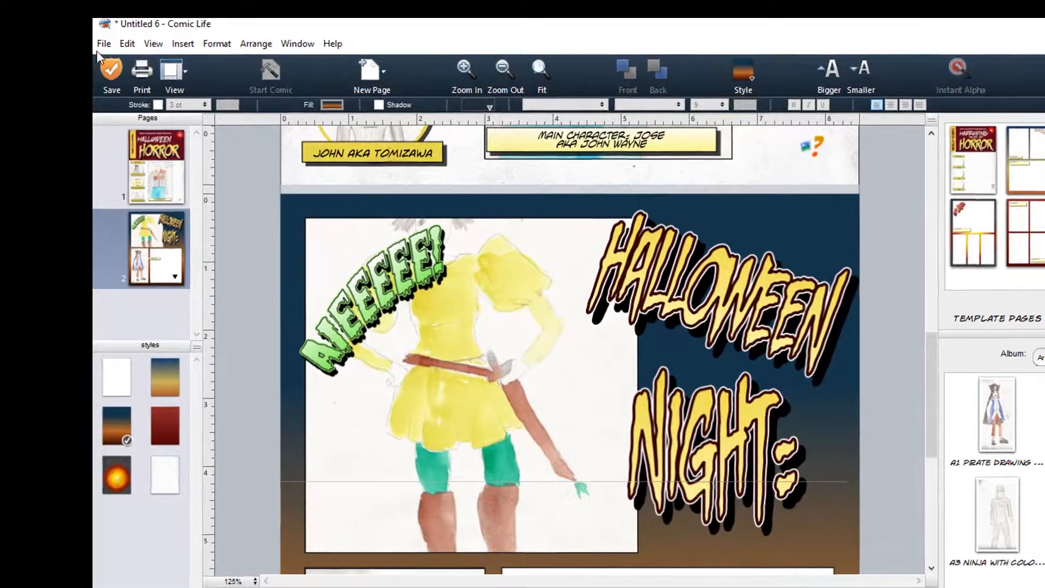
- Bring up the Export dialog's Images settings via File > Export > Export to Image(s)
click(104, 45)
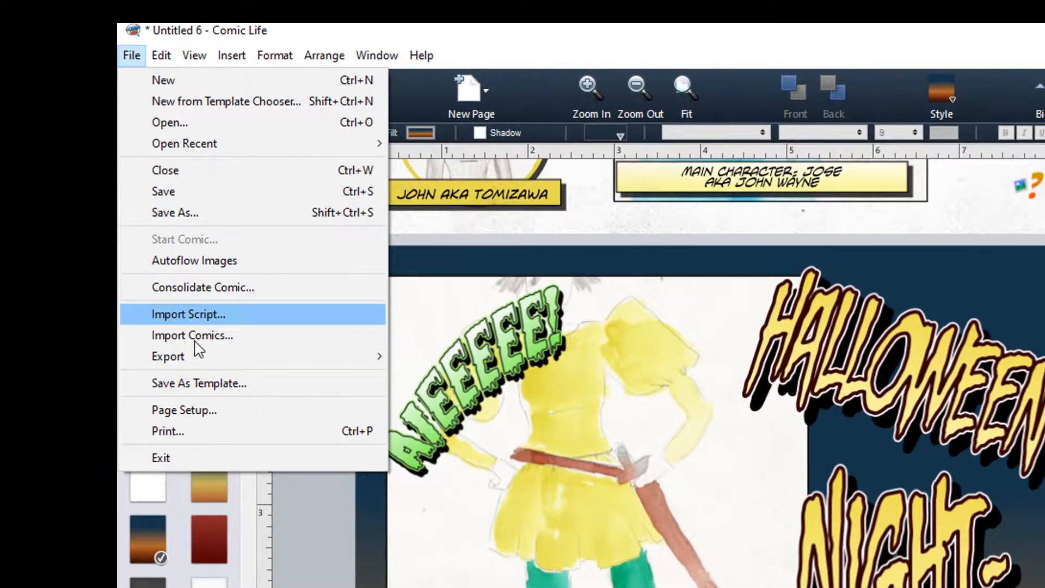
mouse_move(179, 326)
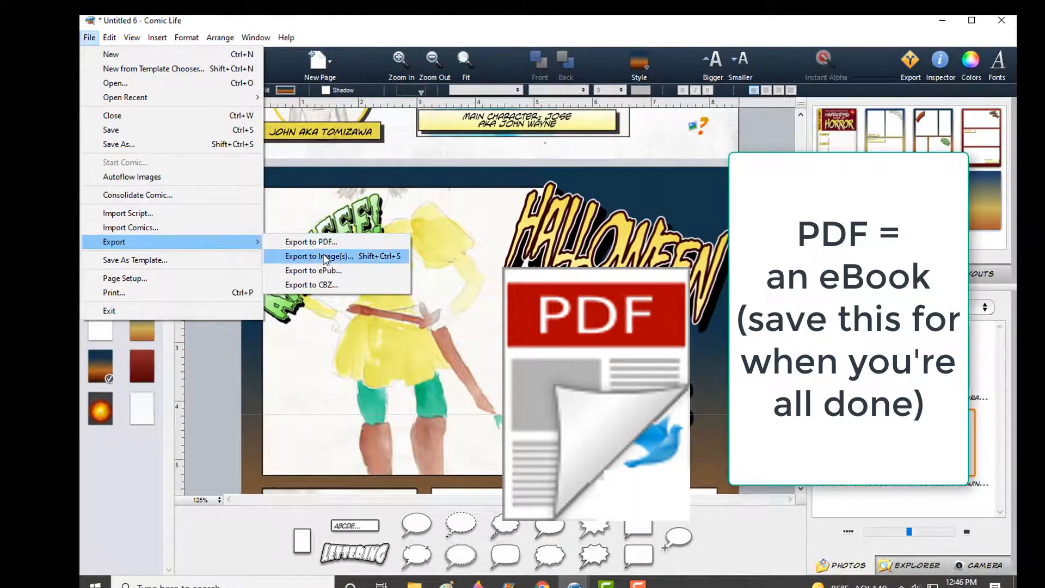
click(325, 256)
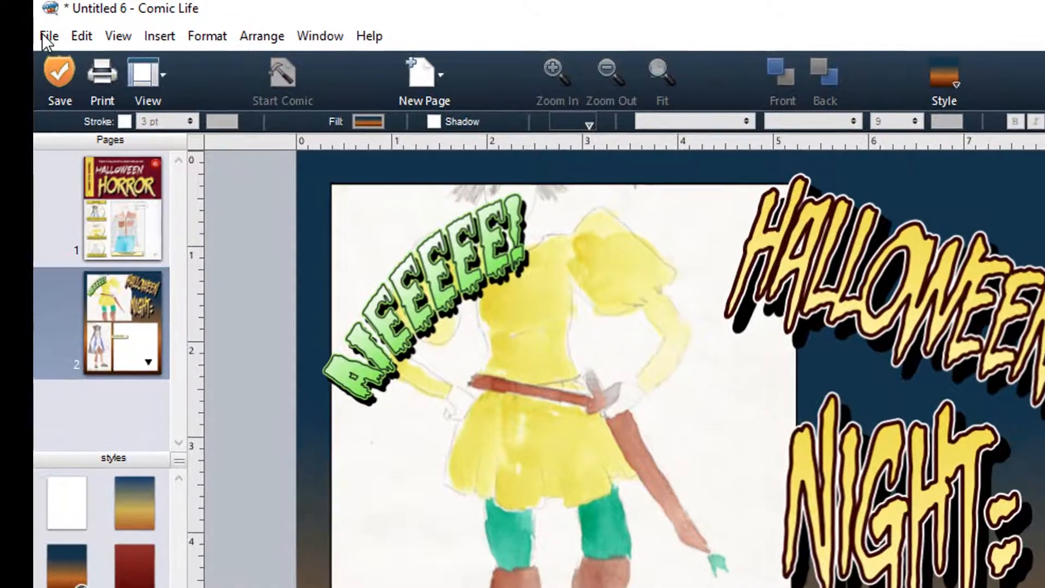
click(89, 37)
mouse_move(103, 372)
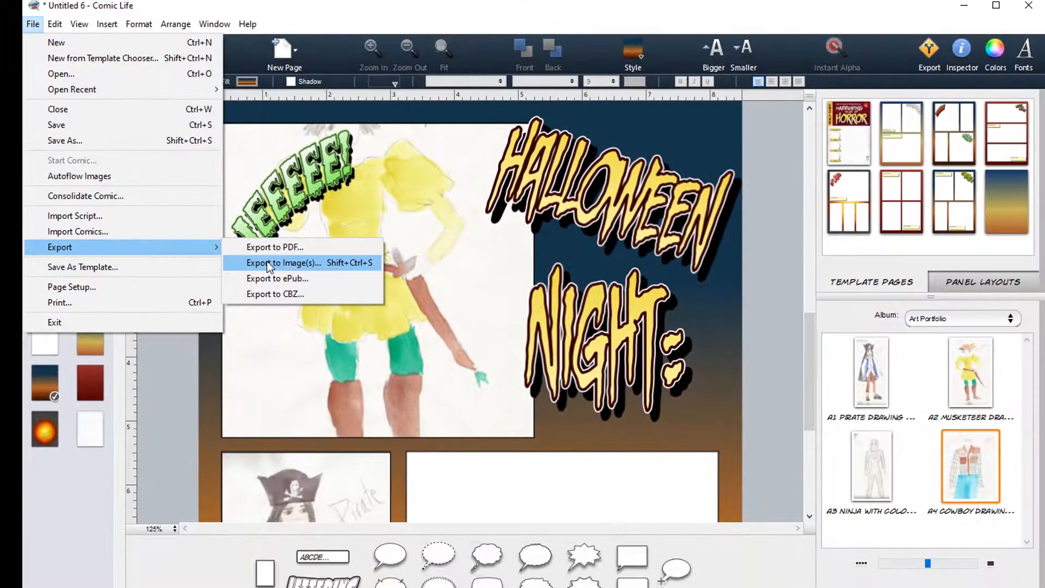
click(267, 263)
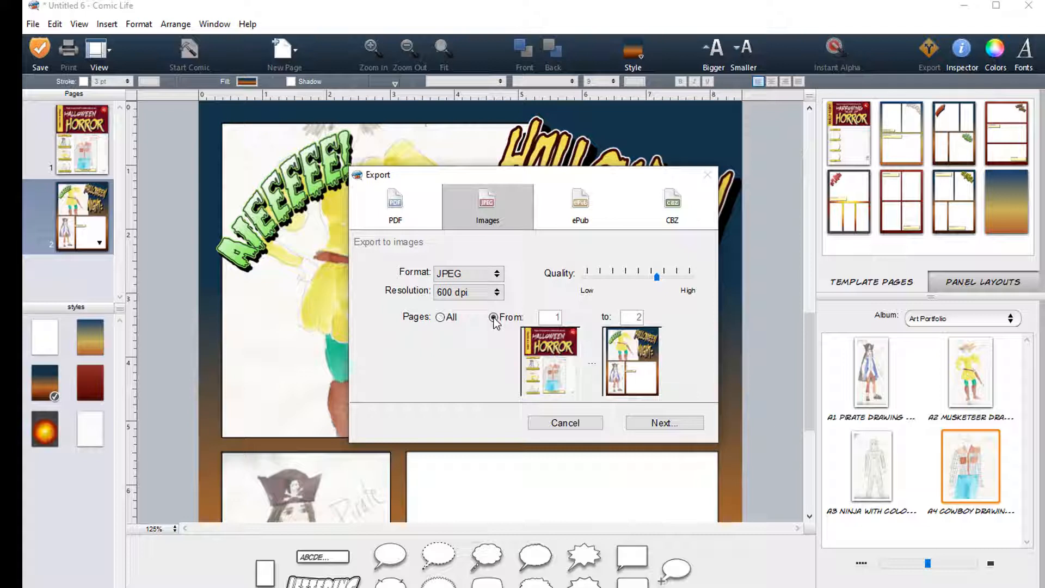
- Switch from a 1-to-2 page range to a PDF export of all pages and continue
click(494, 317)
drag(560, 317, 545, 317)
text(2)
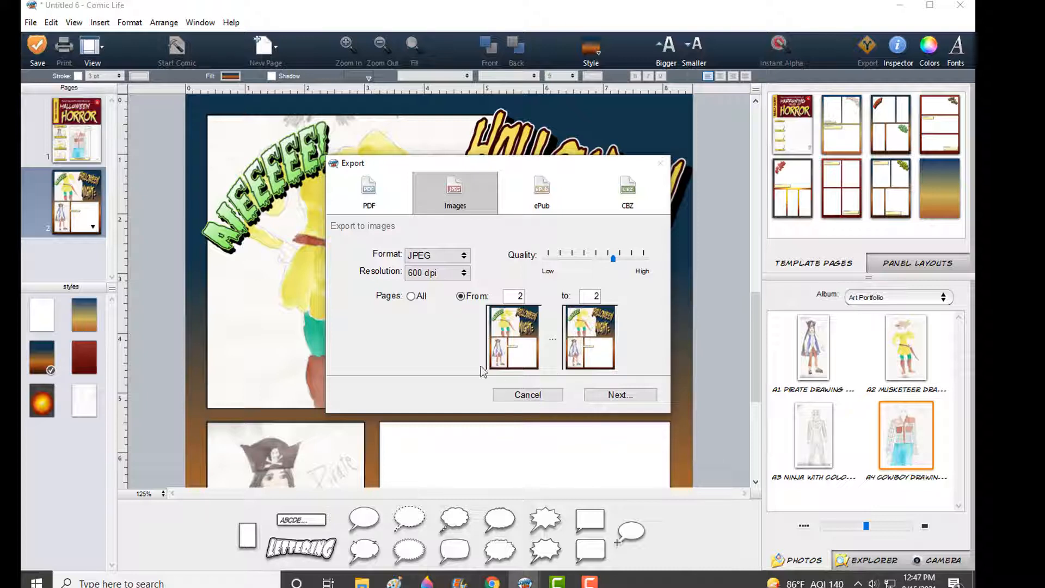
click(370, 189)
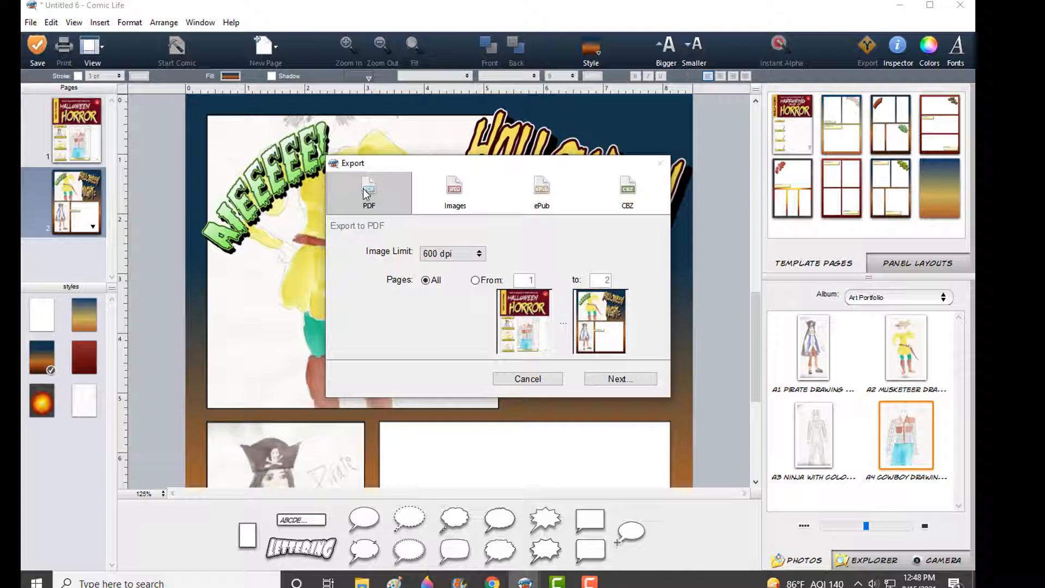
click(612, 374)
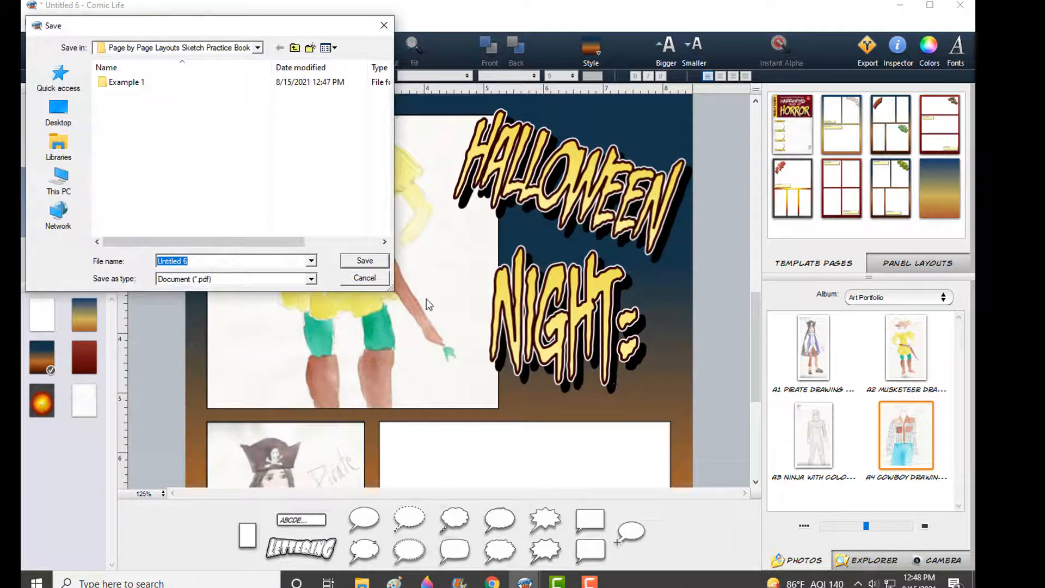
- Save the PDF in Example 1, named with the author's name plus _HalloweenNight
double_click(102, 83)
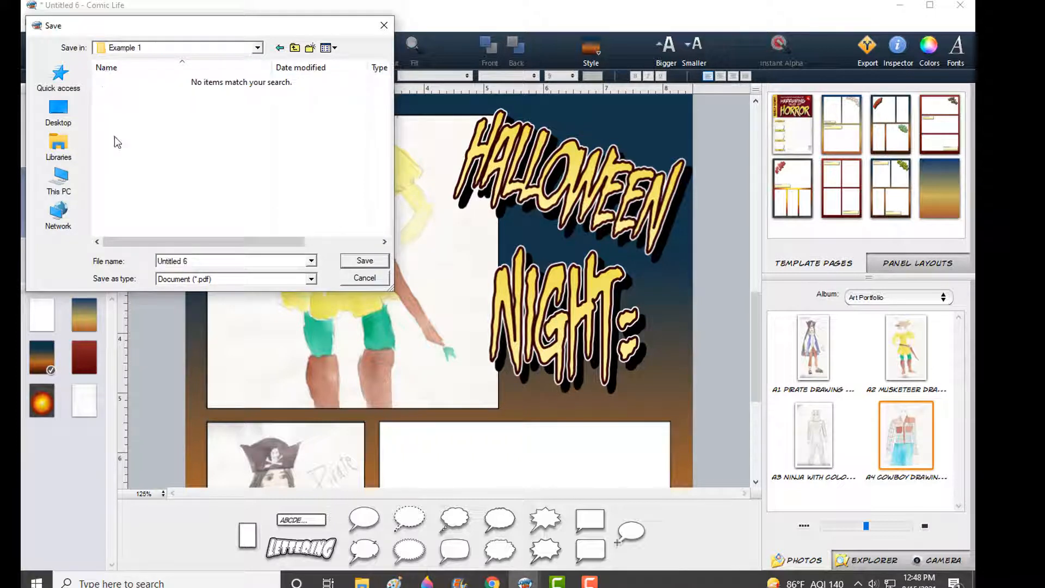
click(199, 259)
text(SallyM)
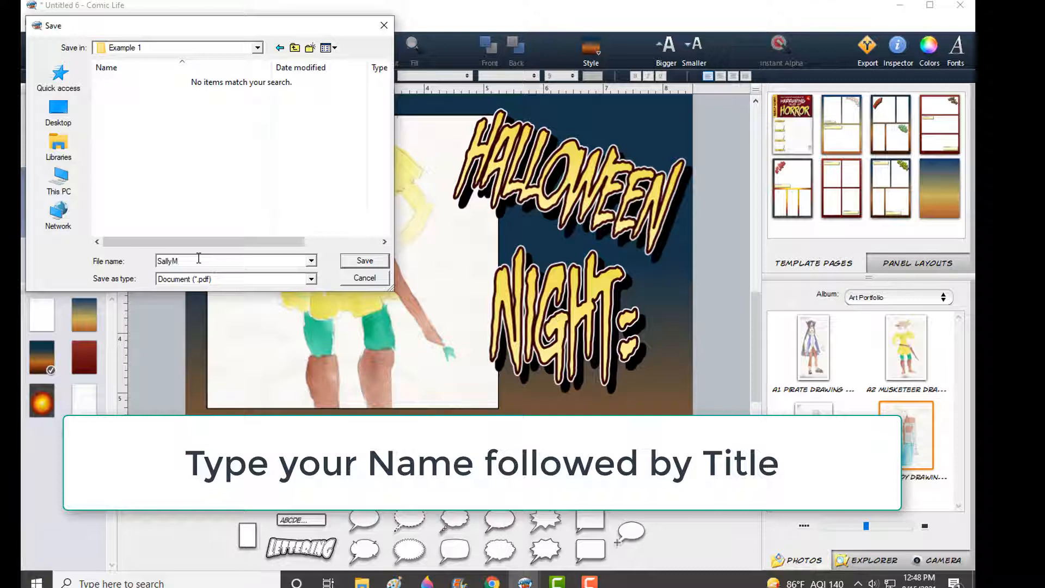
text(hall)
key(BackSpace)
key(BackSpace)
key(BackSpace)
key(BackSpace)
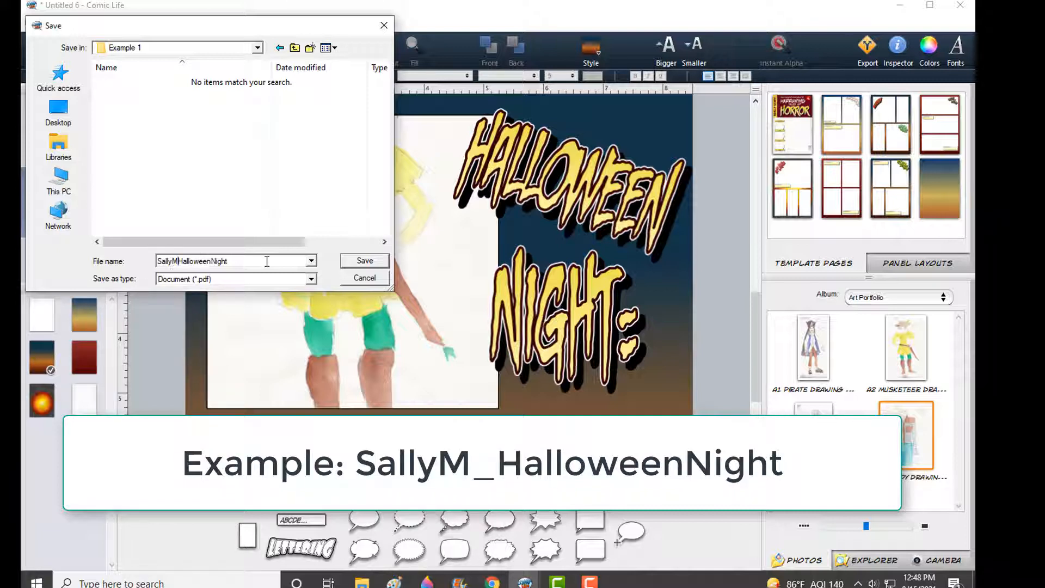
text(_)
click(374, 263)
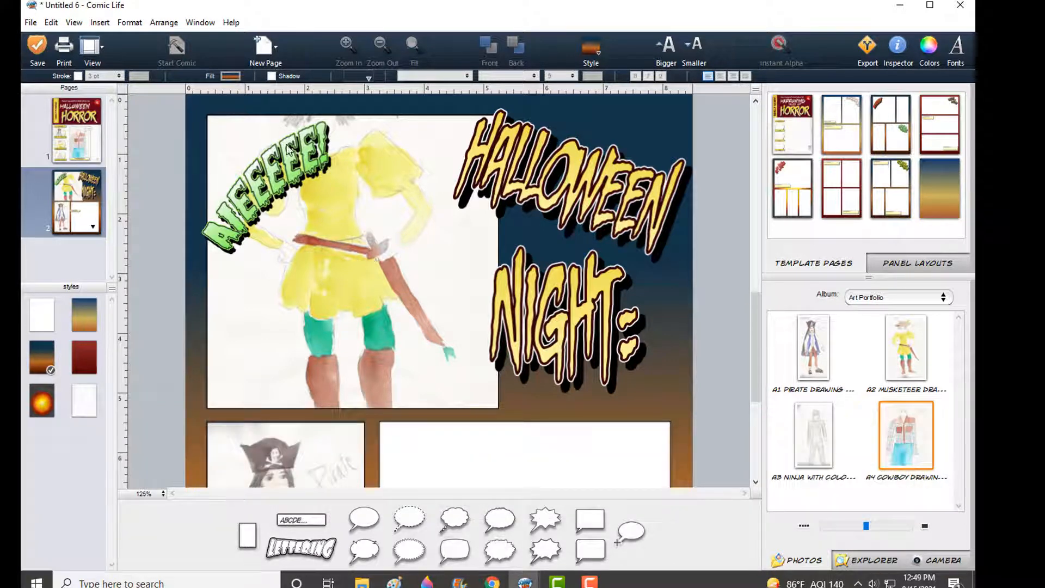
- Show page 1 and start Save As for the comic document
click(75, 136)
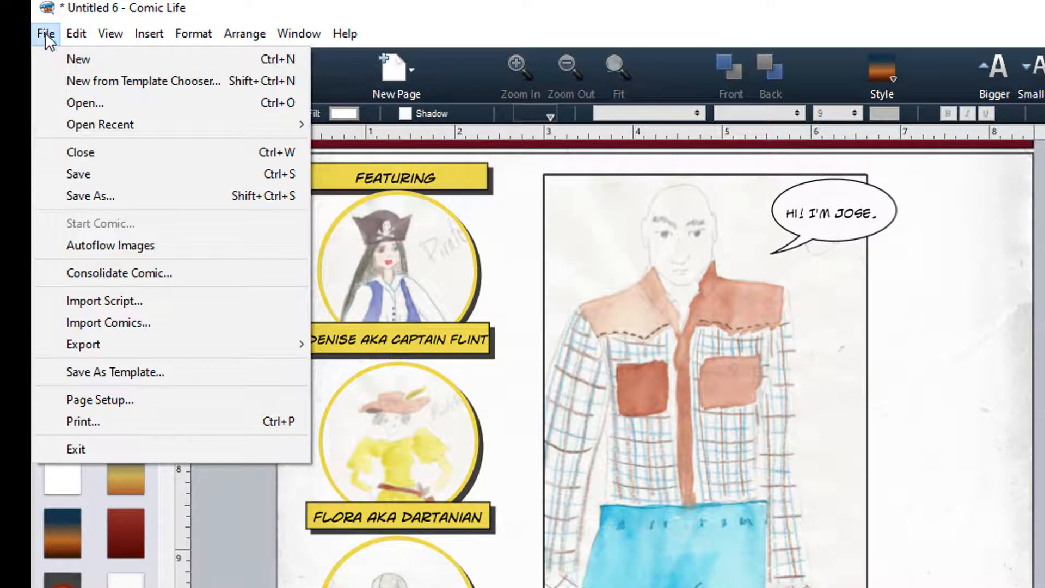
click(101, 192)
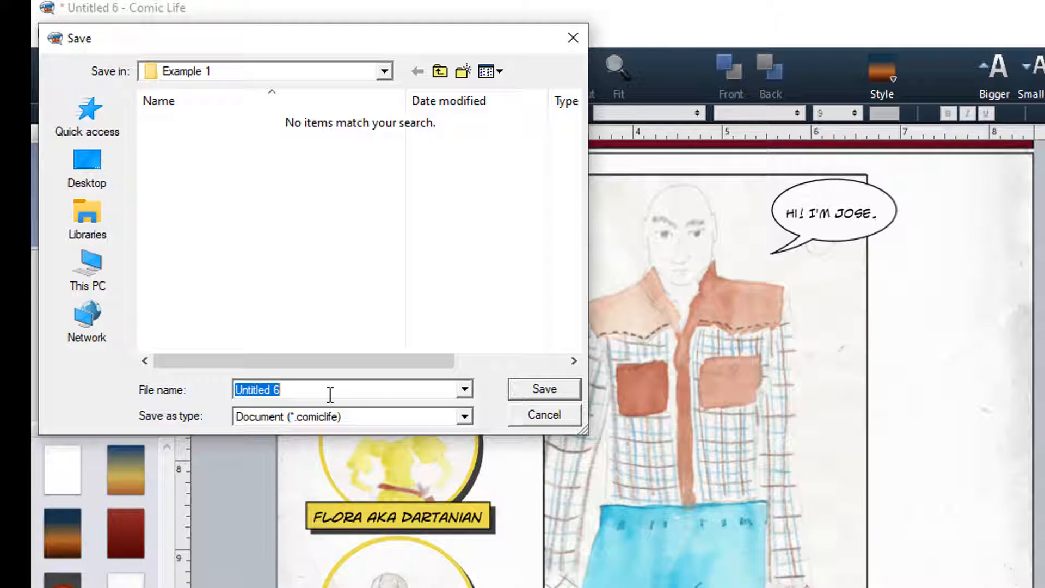
- Save as Document (*.comiclife), named with the author's name plus _HalloweenNight
text(Sally)
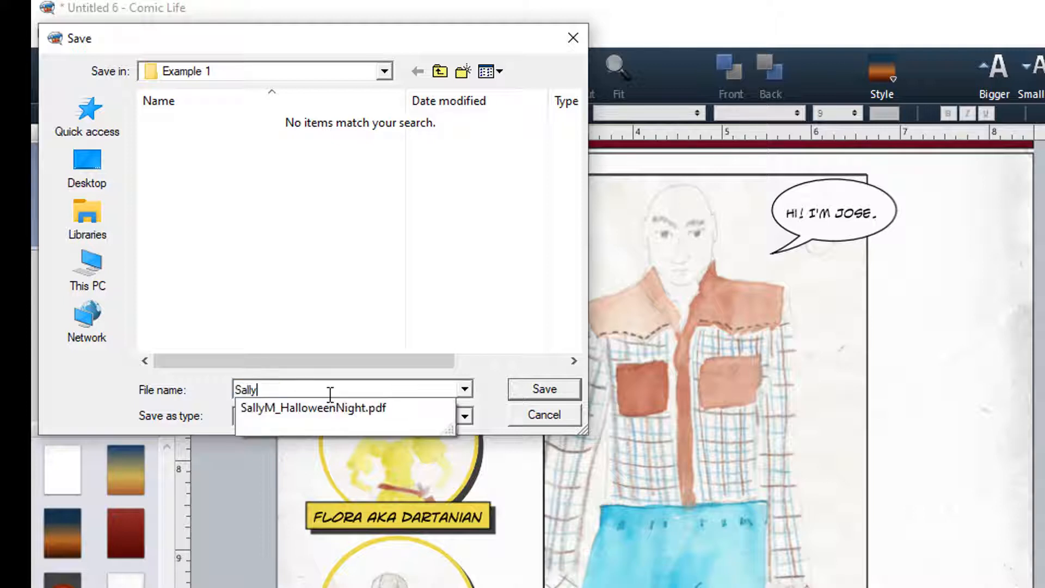
key(BackSpace)
text(M)
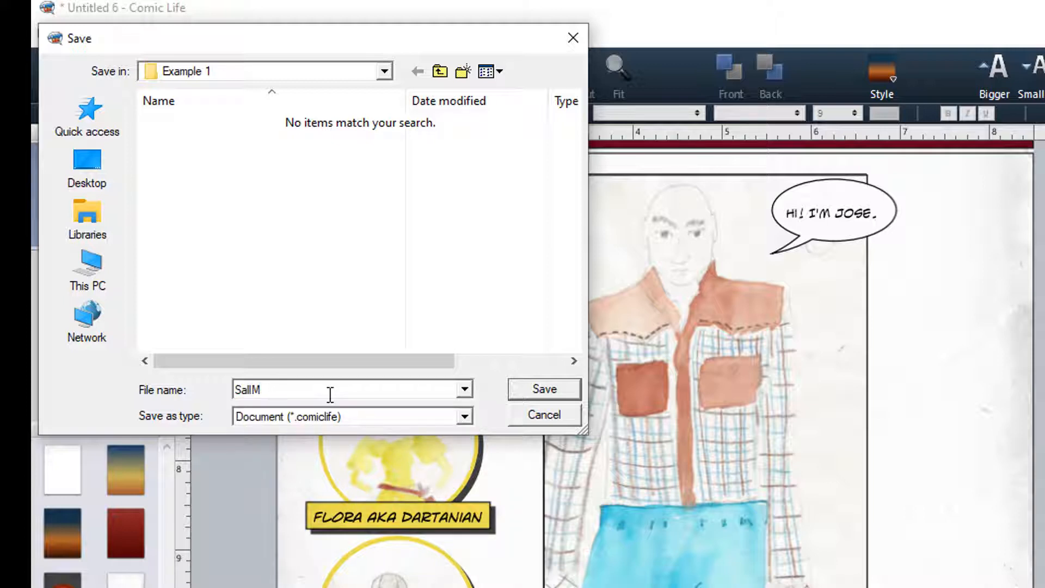
text(_)
text(y)
key(Right)
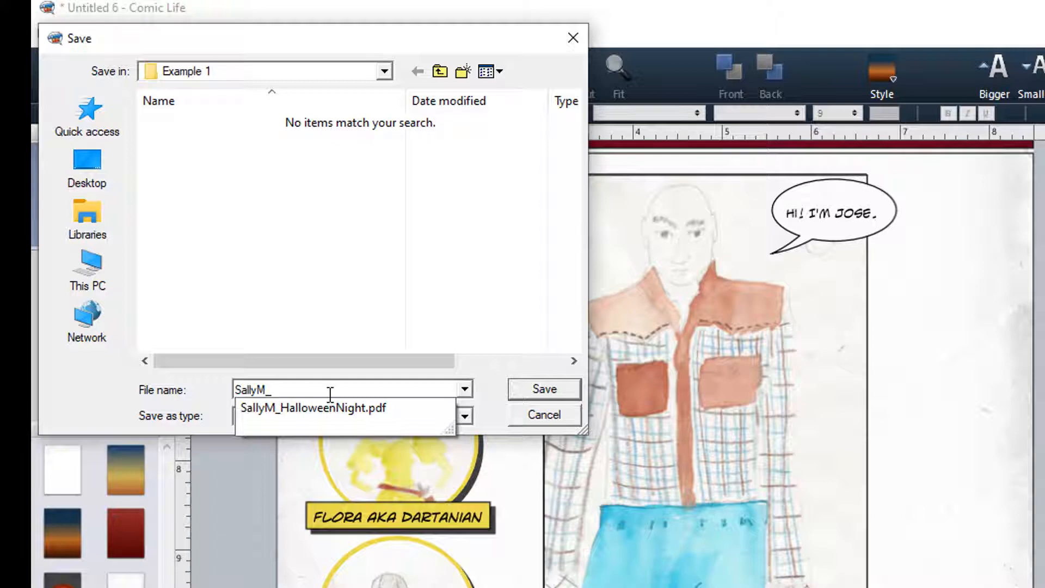
text(HalloweenNight)
click(489, 361)
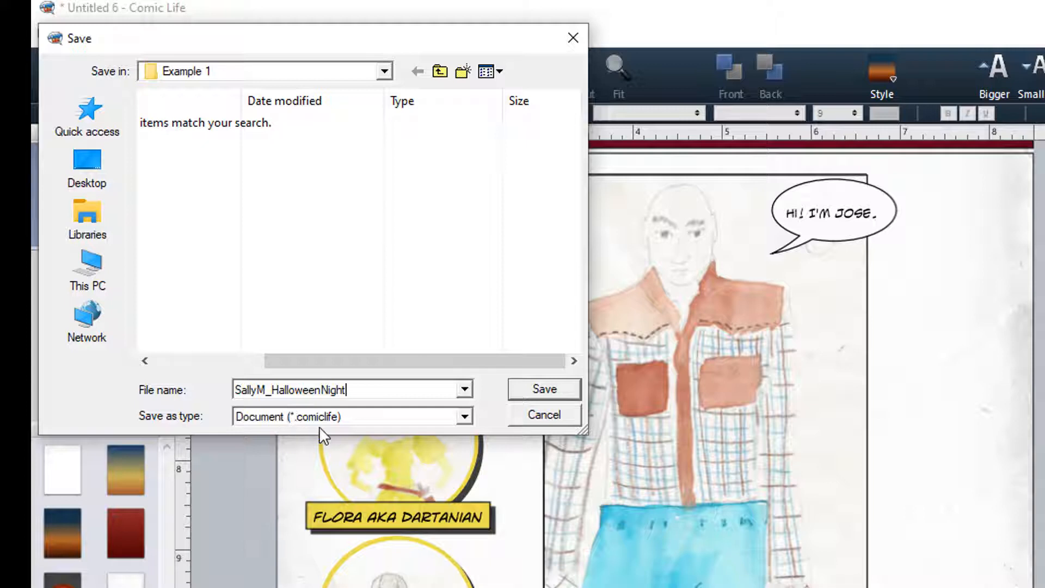
click(465, 417)
click(465, 416)
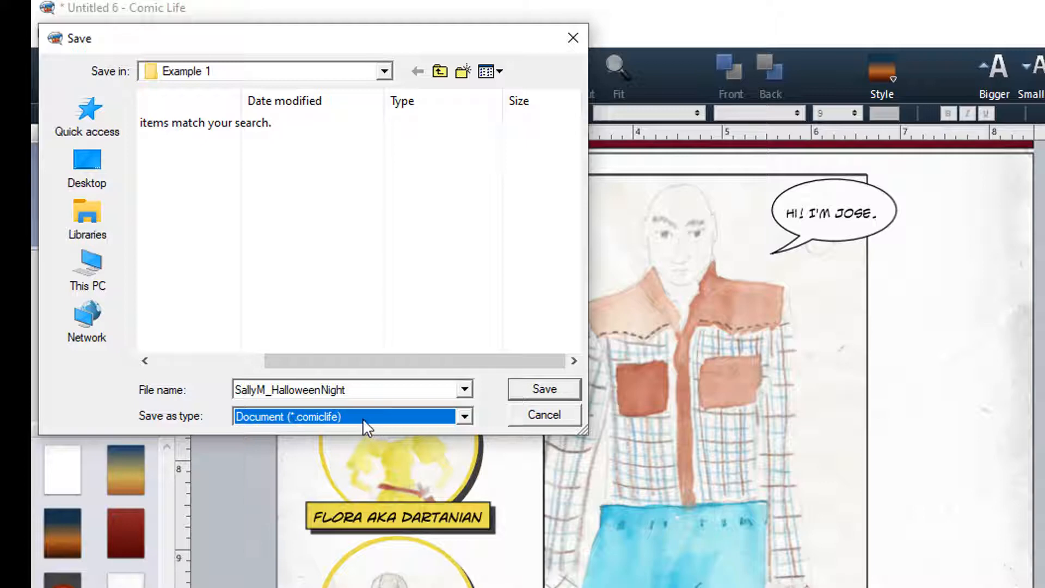
click(562, 389)
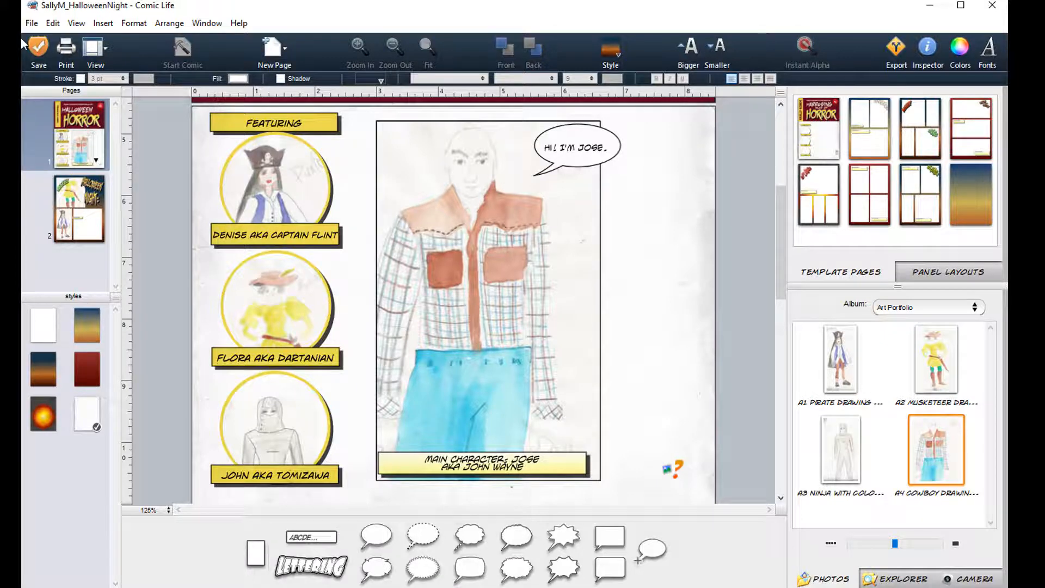
- Open Save As again and browse through This PC to the WMSDOCS (J:) drive
click(32, 23)
click(60, 139)
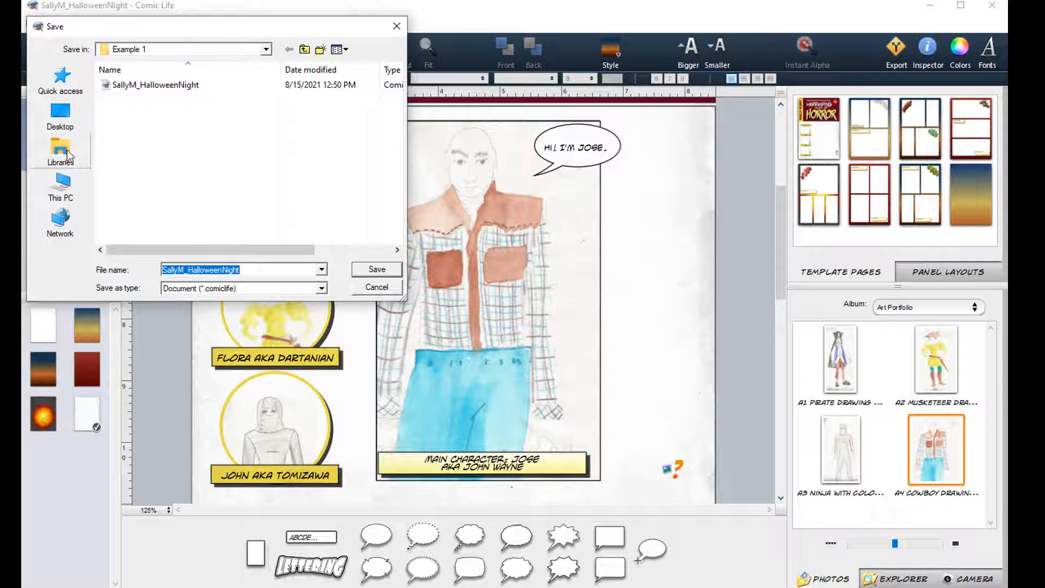
click(65, 151)
click(64, 185)
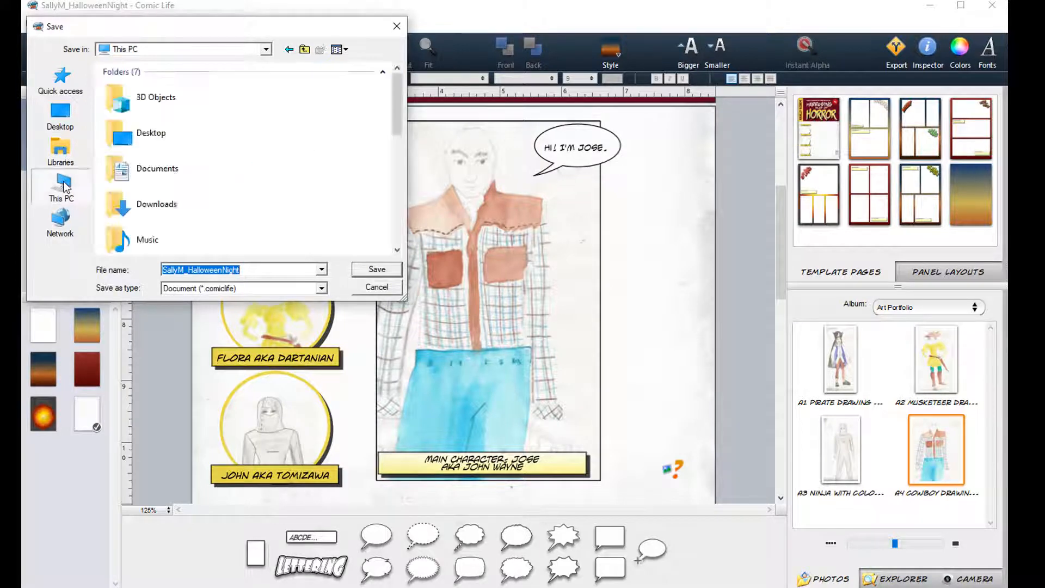
scroll(158, 156, down, 6)
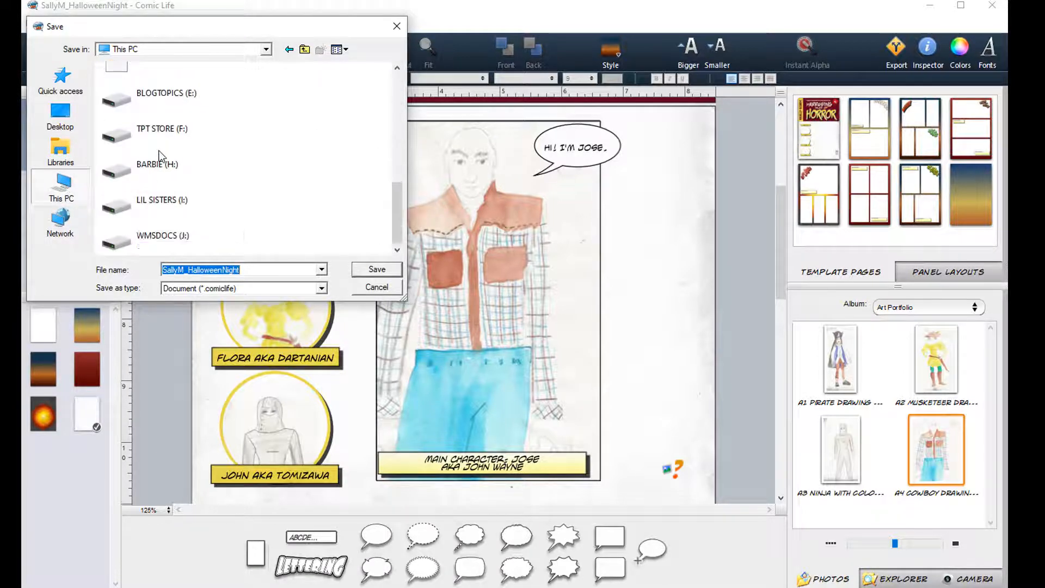
double_click(144, 234)
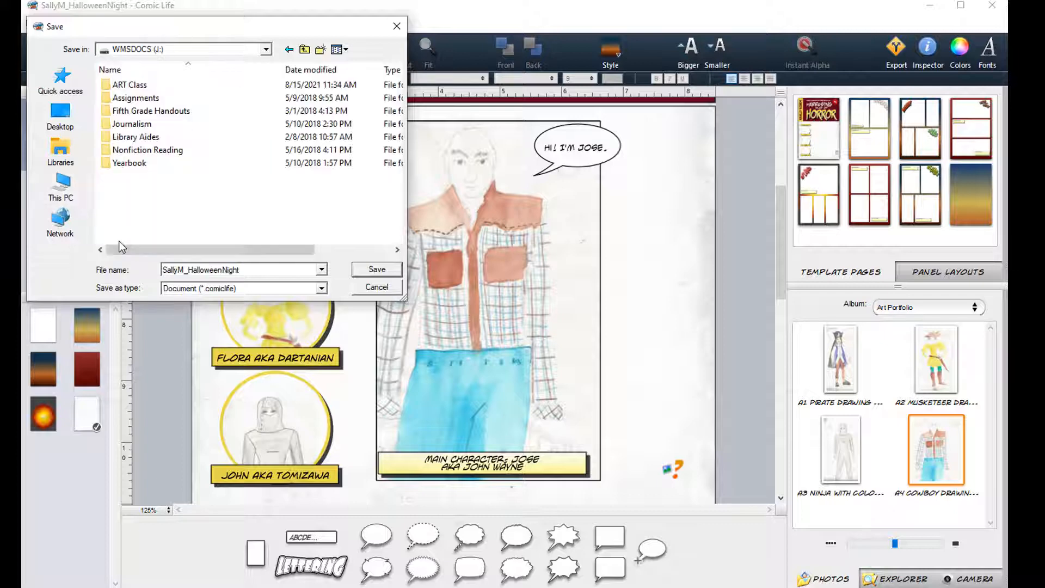
- Go into ART Class > Page by Page Layouts Sketch Practice Book > Example 1 and save there
double_click(120, 85)
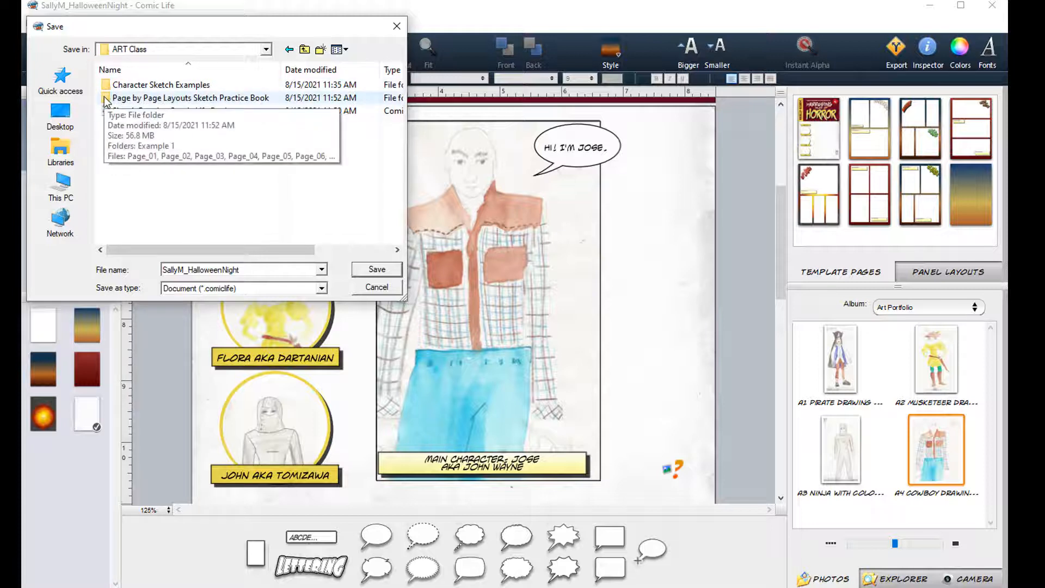
double_click(106, 99)
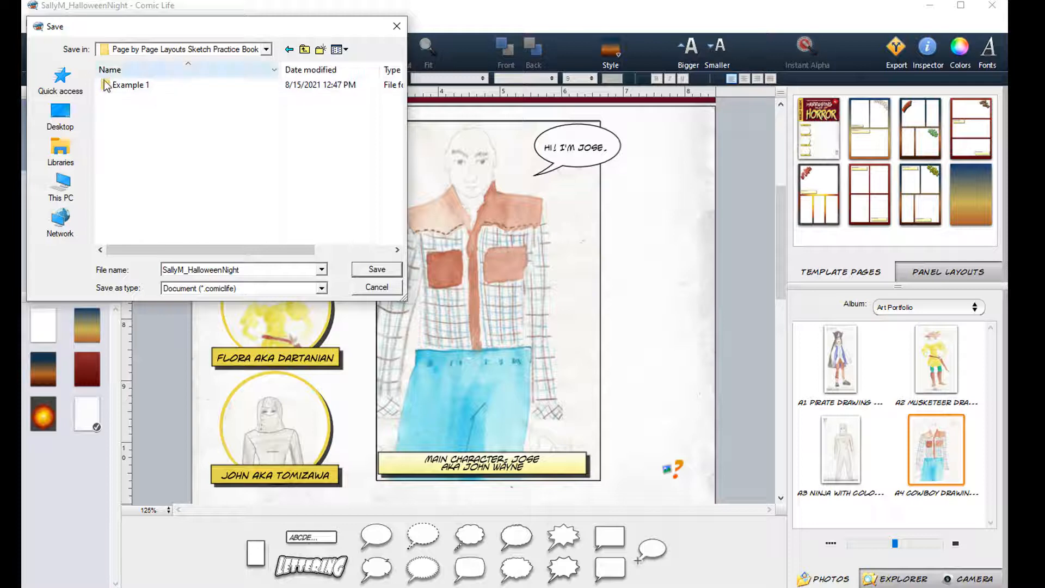
click(106, 89)
double_click(107, 86)
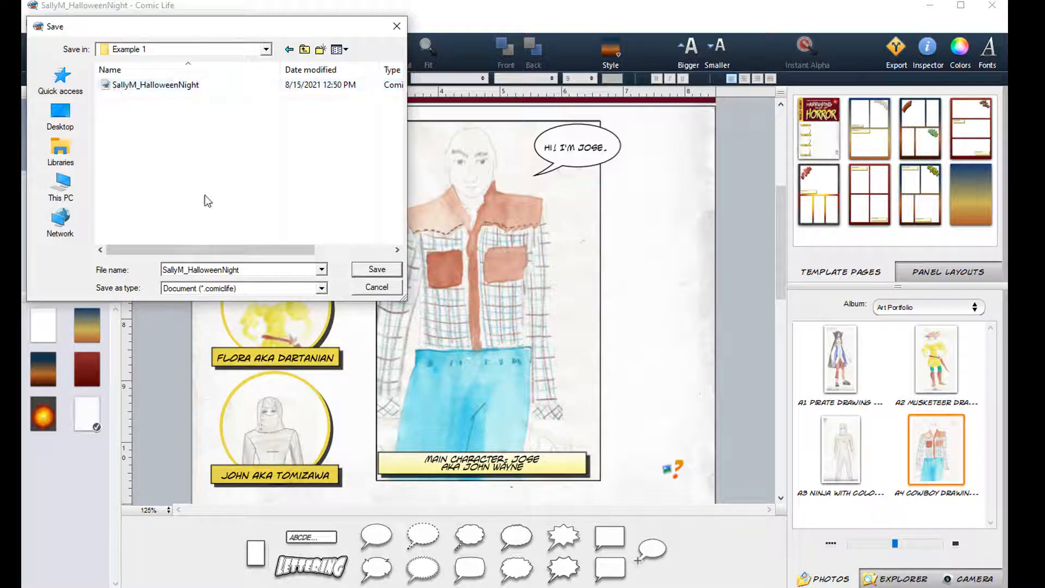
click(375, 272)
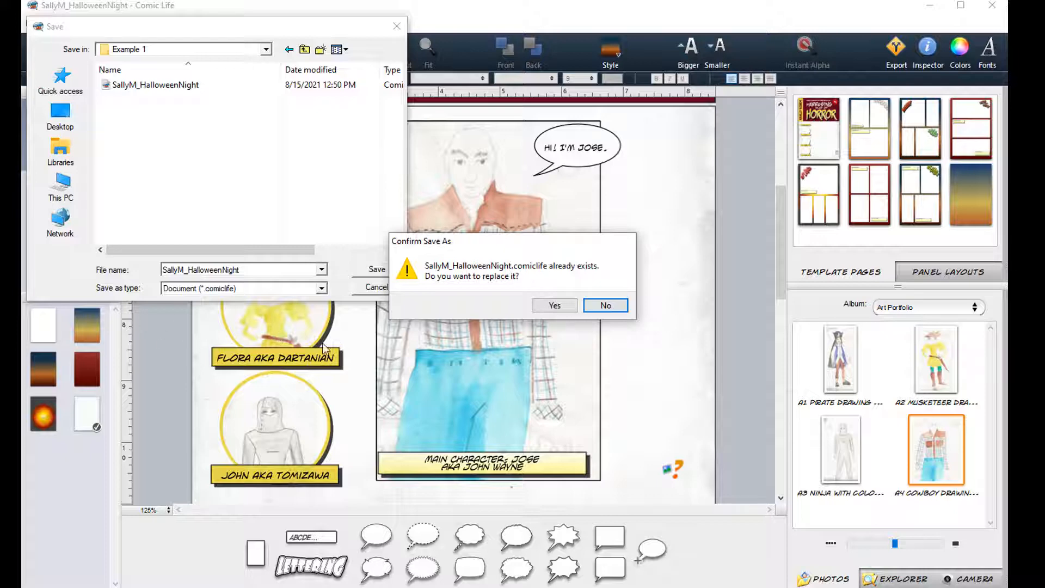
- Confirm overwriting the existing HalloweenNight .comiclife file
click(566, 305)
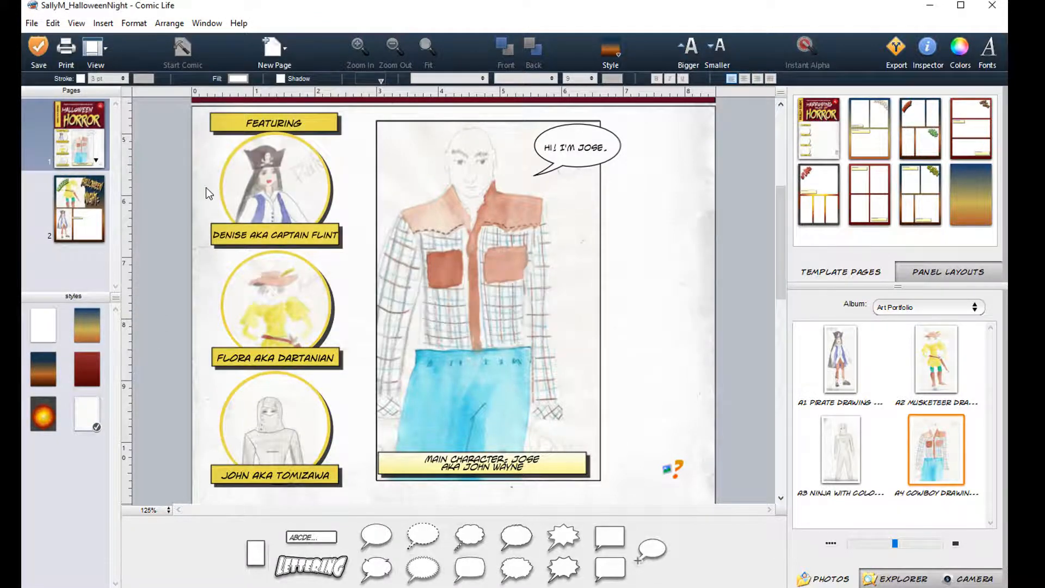